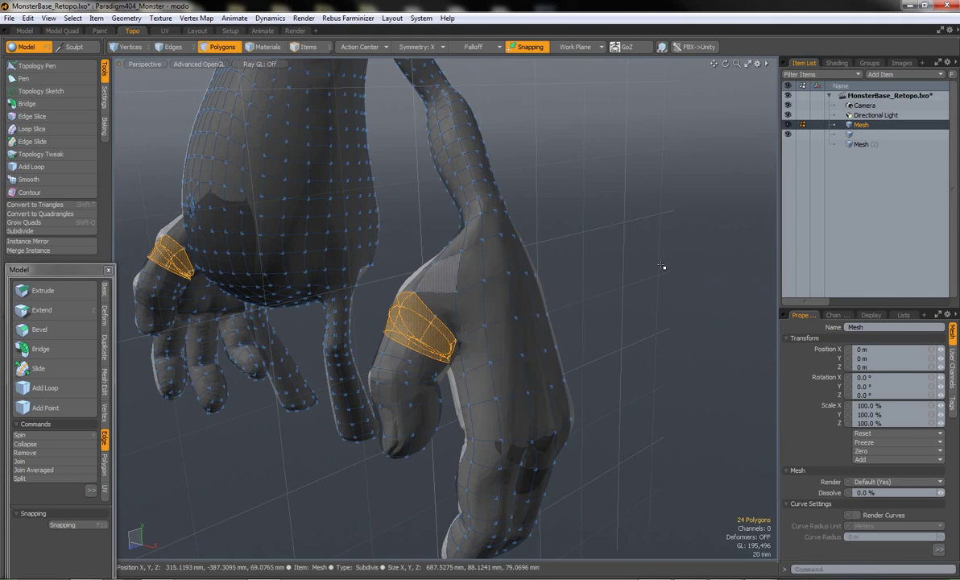
Drop the Loop Slice and toggle vertex and polygon modes while orbiting the right hand.
{"action": "key", "text": "1"}
{"action": "key", "text": "t"}
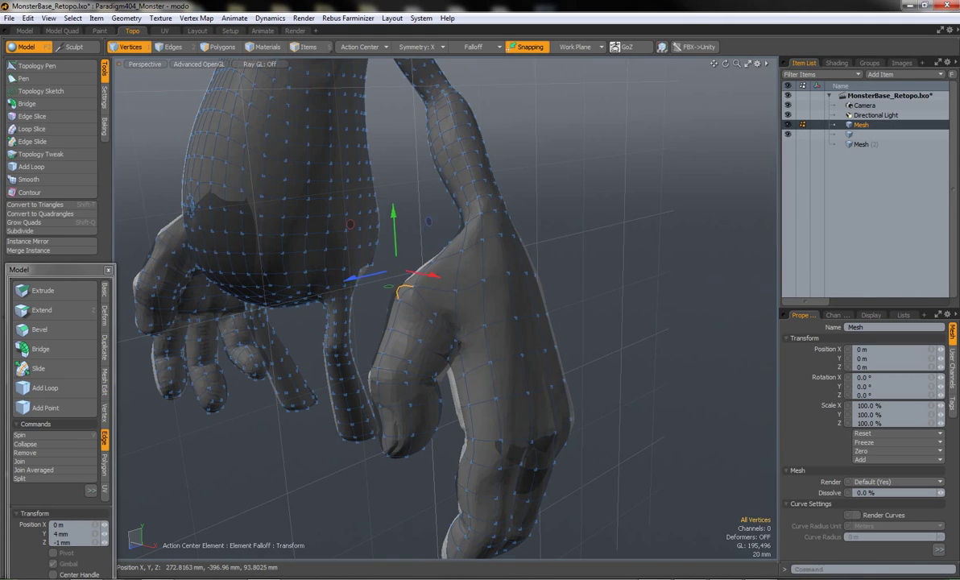
{"action": "mouse_move", "coordinate": [451, 387]}
{"action": "left_mouse_down", "text": "alt"}
{"action": "mouse_move", "coordinate": [475, 394]}
{"action": "mouse_move", "coordinate": [471, 252]}
{"action": "mouse_move", "coordinate": [483, 338]}
{"action": "left_mouse_up", "text": "alt"}
{"action": "key", "text": "3"}
{"action": "left_click", "coordinate": [506, 406]}
{"action": "left_click", "coordinate": [540, 403], "text": "shift"}
Orbit and zoom in to frame the unfilled gap under the torso.
{"action": "key", "text": "l"}
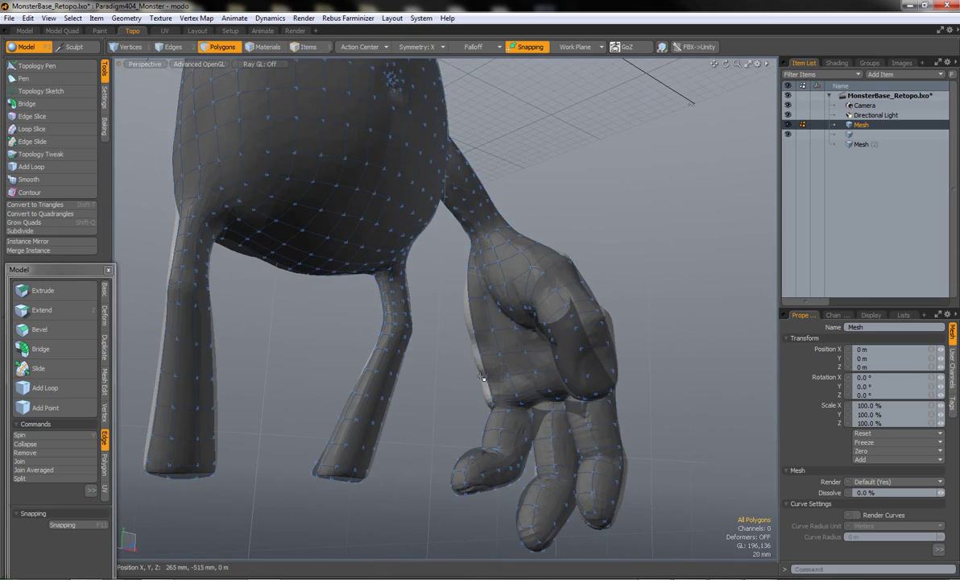
{"action": "scroll", "coordinate": [488, 373], "scroll_direction": "up", "scroll_amount": 3}
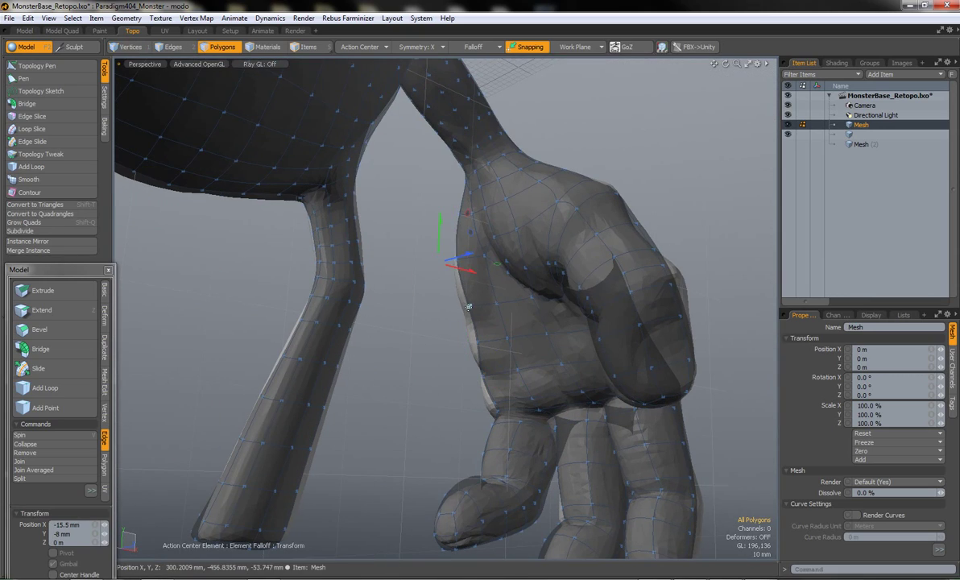
{"action": "mouse_move", "coordinate": [468, 307]}
{"action": "left_mouse_down", "text": "alt"}
{"action": "mouse_move", "coordinate": [543, 347]}
{"action": "mouse_move", "coordinate": [264, 322]}
{"action": "left_mouse_up", "text": "alt"}
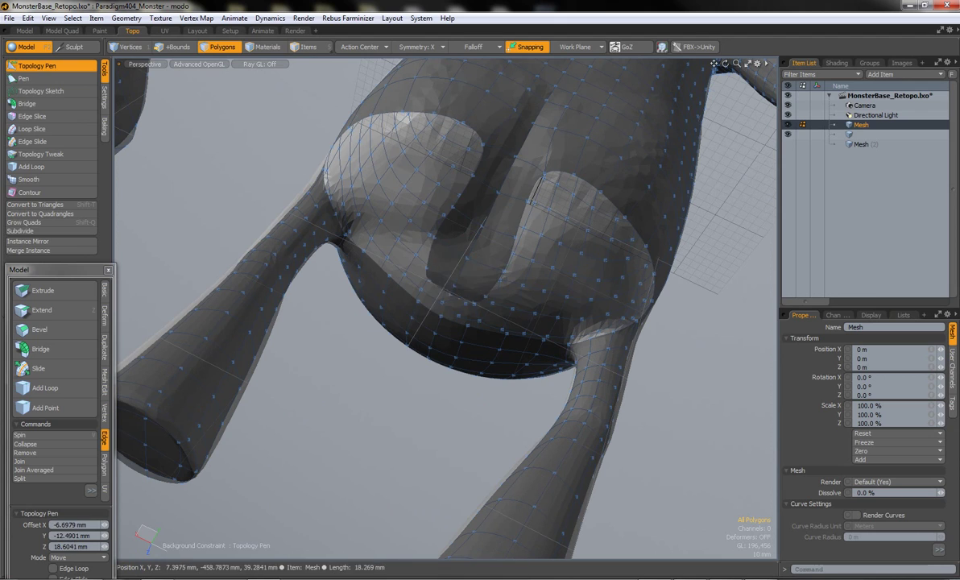
{"action": "scroll", "coordinate": [432, 240], "scroll_direction": "up", "scroll_amount": 3}
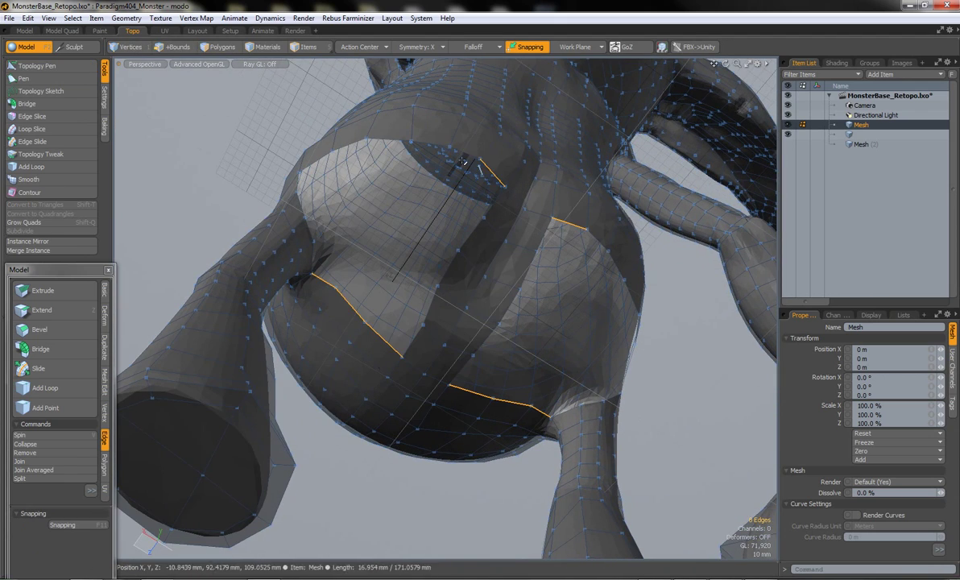
Bridge the selected border edges to fill the torso underside gap with polygons.
{"action": "left_click", "coordinate": [468, 153], "text": "shift"}
{"action": "left_click", "coordinate": [27, 104]}
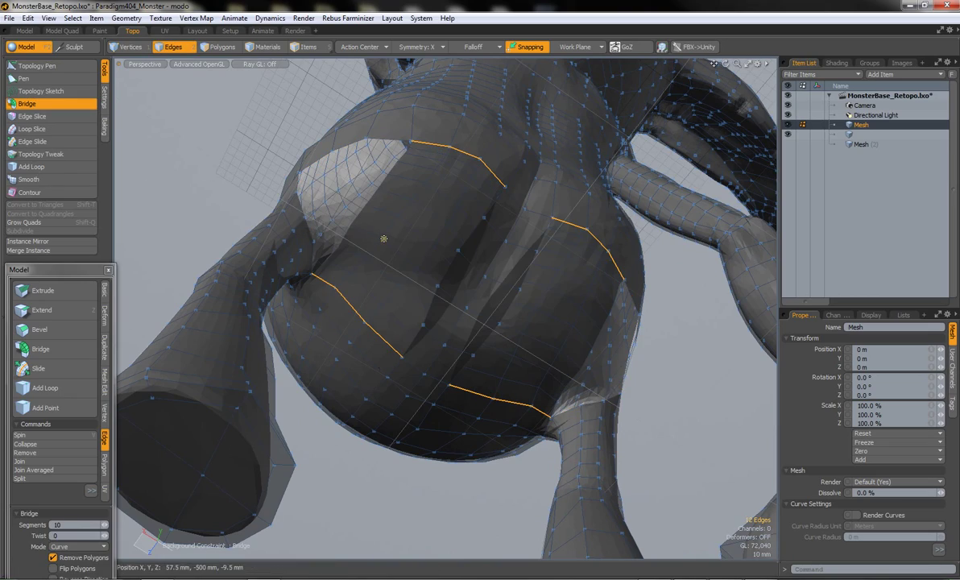
{"action": "left_click", "coordinate": [109, 273]}
{"action": "mouse_move", "coordinate": [103, 338]}
{"action": "left_mouse_down", "text": "alt"}
{"action": "mouse_move", "coordinate": [561, 313]}
{"action": "mouse_move", "coordinate": [386, 280]}
{"action": "mouse_move", "coordinate": [420, 259]}
{"action": "left_mouse_up", "text": "alt"}
{"action": "key", "text": "space"}
Loop Slice the bridged polygons with Count 4, then select the right patch's polygons.
{"action": "left_click", "coordinate": [32, 129]}
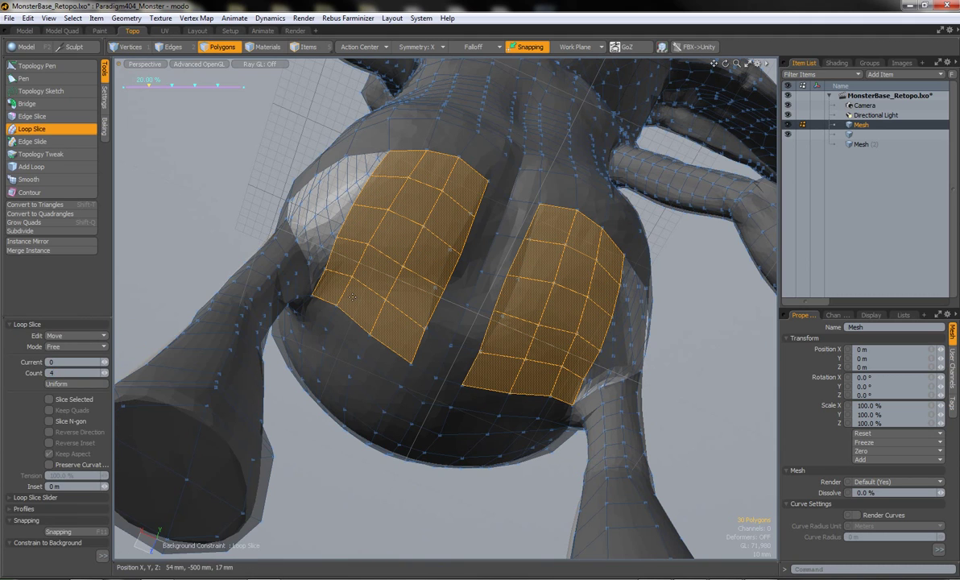
{"action": "key", "text": "space"}
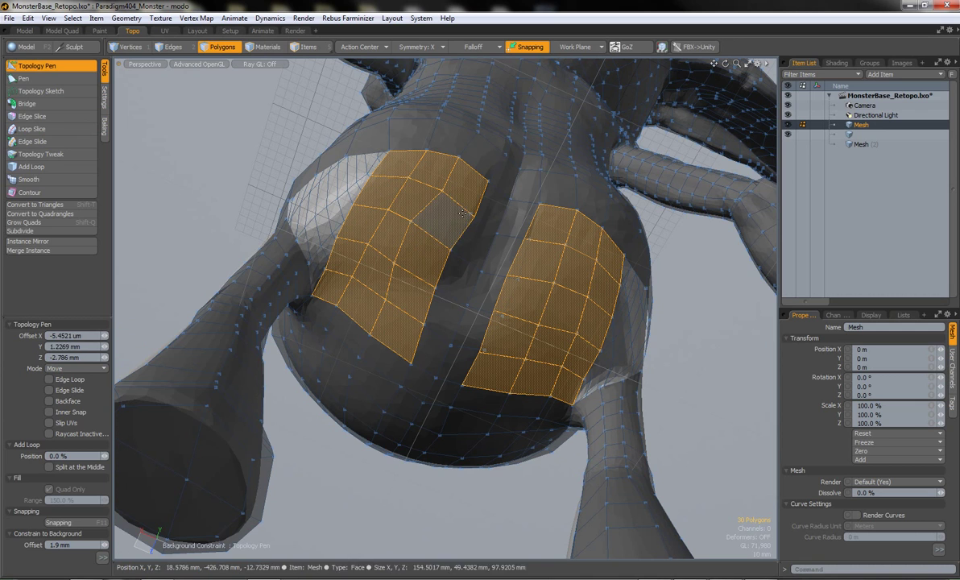
{"action": "left_click_drag", "start_coordinate": [426, 201], "coordinate": [483, 242], "text": "alt"}
{"action": "key", "text": "space"}
{"action": "left_click_drag", "start_coordinate": [555, 209], "coordinate": [515, 354]}
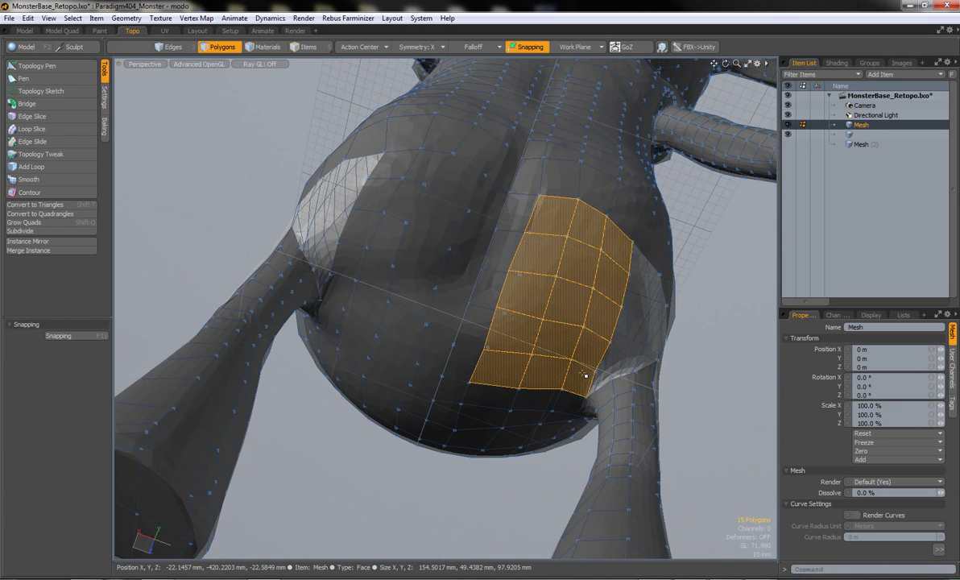
Mirror the under-torso patch across X with Duplicate > Mirror and clear the selection.
{"action": "mouse_move", "coordinate": [451, 226]}
{"action": "left_mouse_down"}
{"action": "mouse_move", "coordinate": [415, 183]}
{"action": "mouse_move", "coordinate": [409, 259]}
{"action": "left_mouse_up"}
{"action": "left_click", "coordinate": [42, 49]}
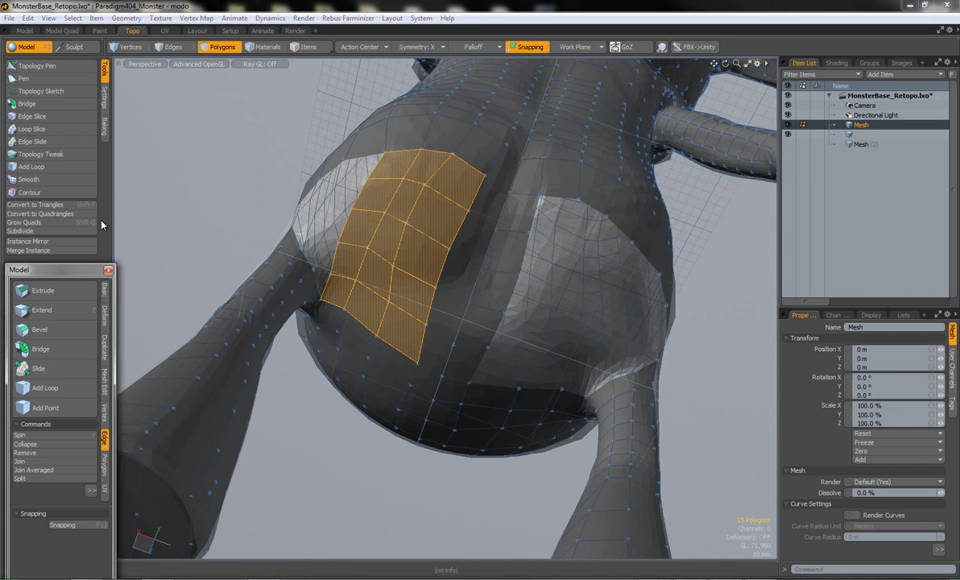
{"action": "left_click", "coordinate": [107, 332]}
{"action": "left_click", "coordinate": [44, 295]}
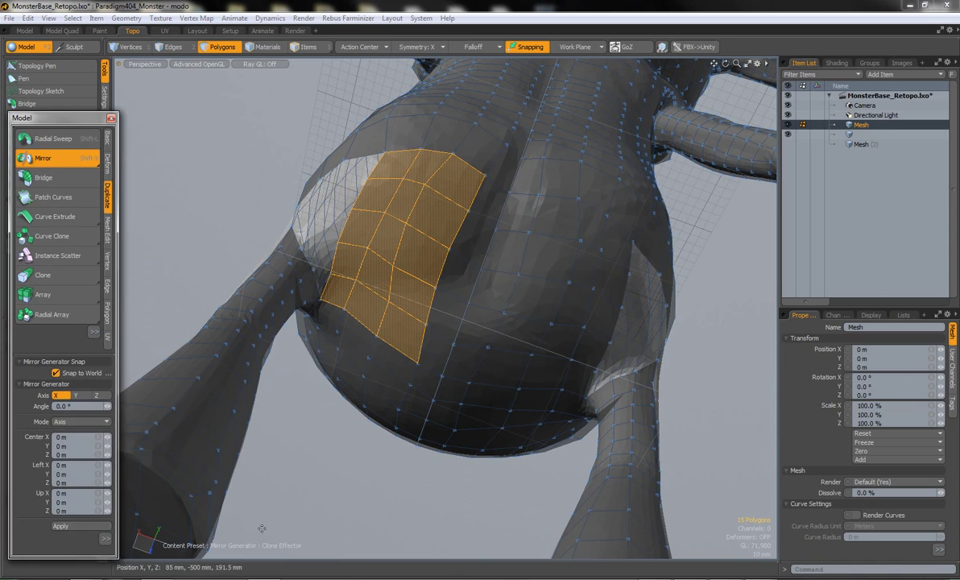
{"action": "left_click", "coordinate": [70, 527]}
{"action": "middle_click_drag", "start_coordinate": [385, 280], "coordinate": [418, 242]}
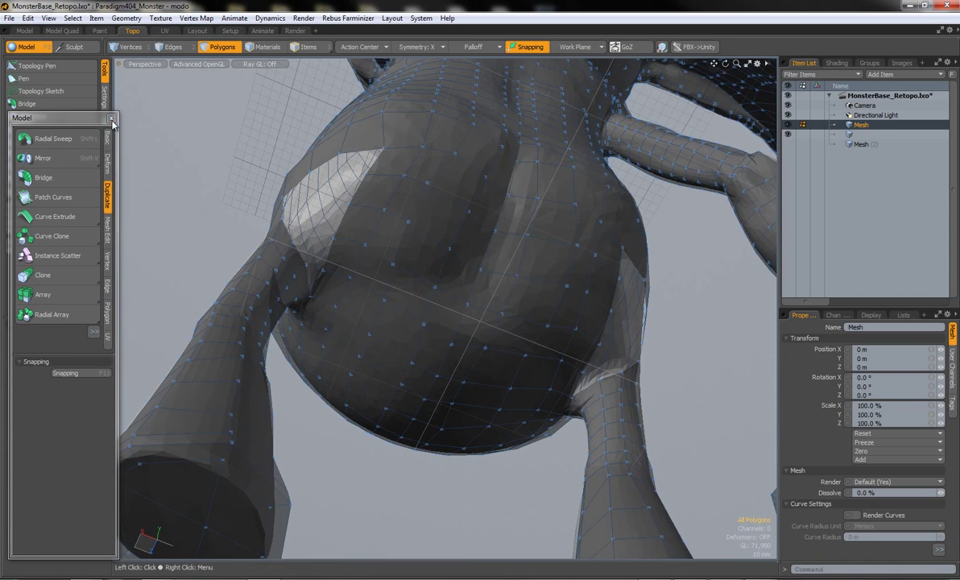
{"action": "left_click", "coordinate": [37, 65]}
{"action": "mouse_move", "coordinate": [425, 187]}
{"action": "middle_mouse_down"}
{"action": "mouse_move", "coordinate": [428, 278]}
{"action": "mouse_move", "coordinate": [336, 311]}
{"action": "mouse_move", "coordinate": [354, 369]}
{"action": "middle_mouse_up"}
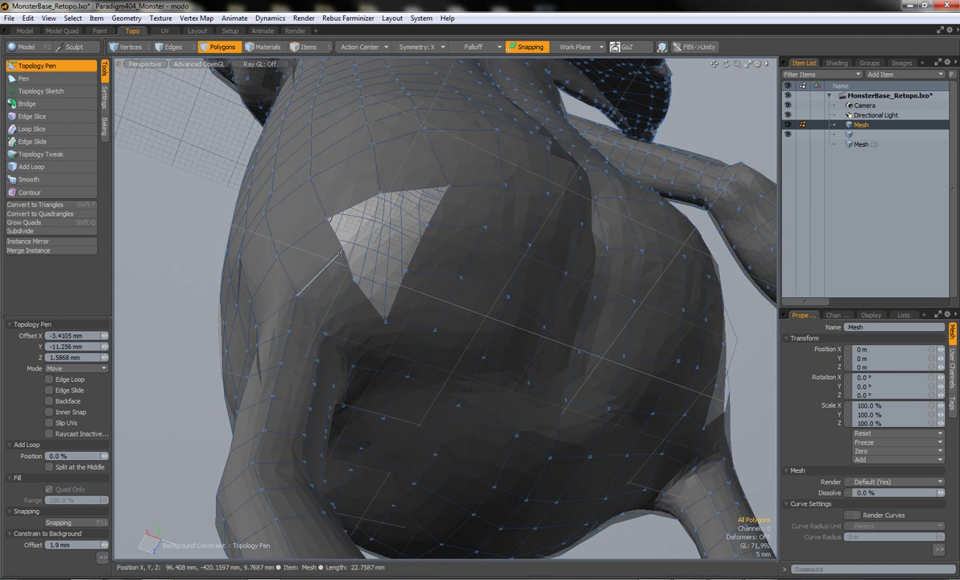
Even out the hole edge and Edge Slice the neighbouring polygons to add new edges.
{"action": "mouse_move", "coordinate": [388, 256]}
{"action": "left_mouse_down"}
{"action": "mouse_move", "coordinate": [405, 270]}
{"action": "mouse_move", "coordinate": [428, 229]}
{"action": "mouse_move", "coordinate": [358, 241]}
{"action": "mouse_move", "coordinate": [379, 262]}
{"action": "left_mouse_up"}
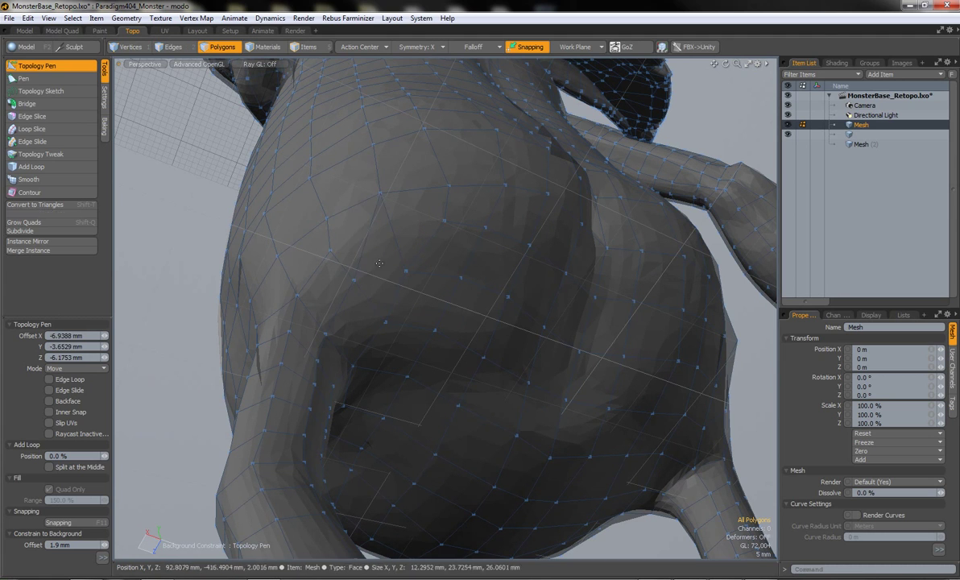
{"action": "left_click", "coordinate": [387, 242]}
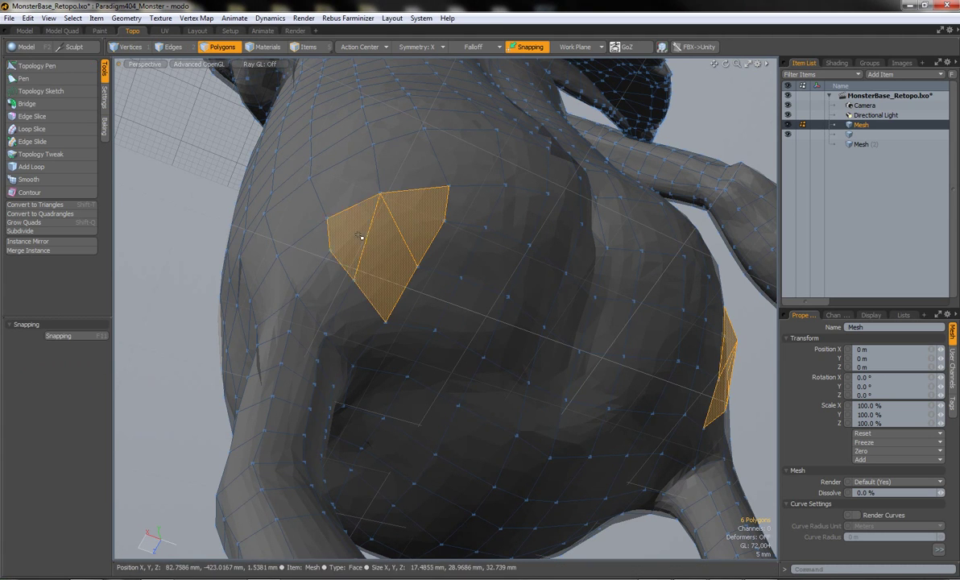
{"action": "key", "text": "F2"}
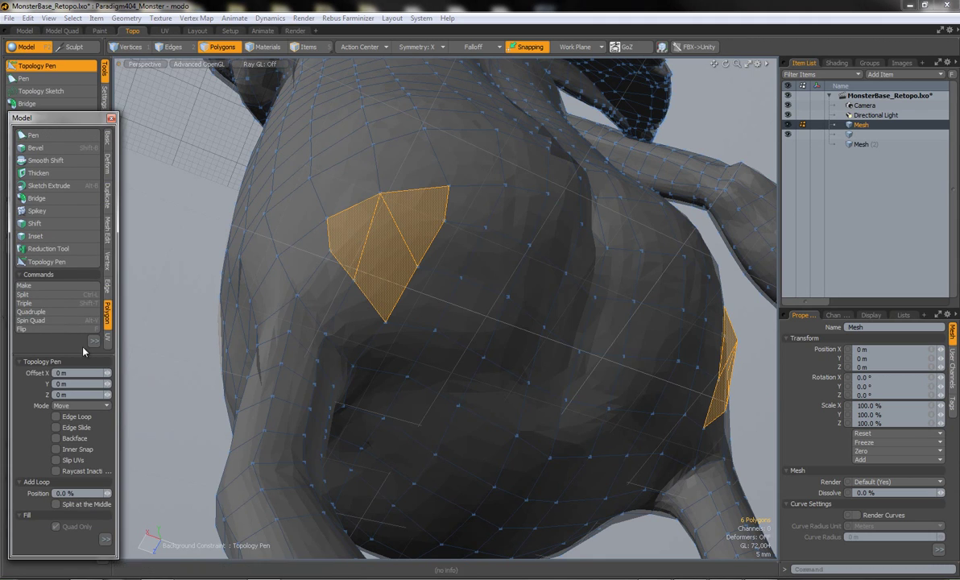
{"action": "left_click", "coordinate": [94, 340]}
{"action": "key", "text": "alt+c"}
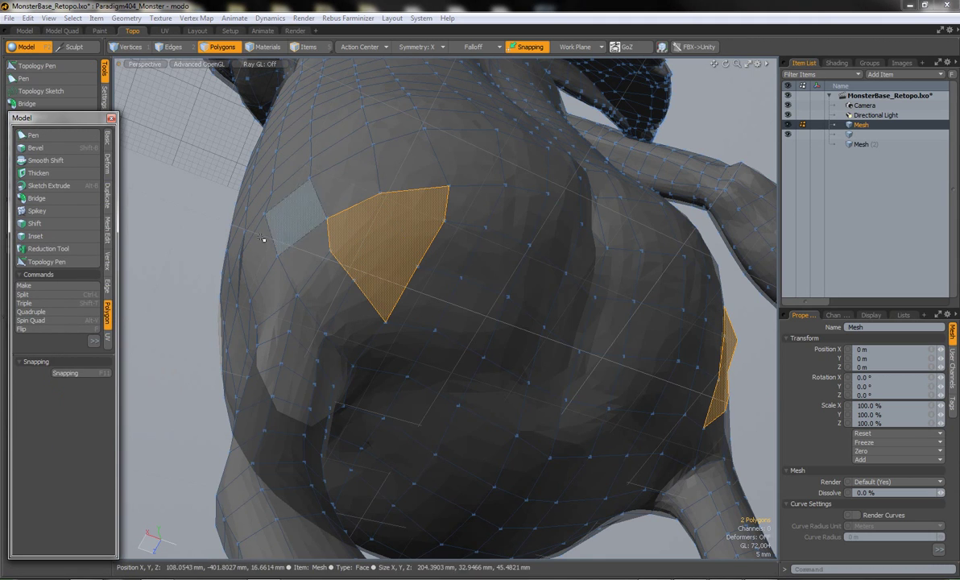
{"action": "left_click", "coordinate": [448, 207]}
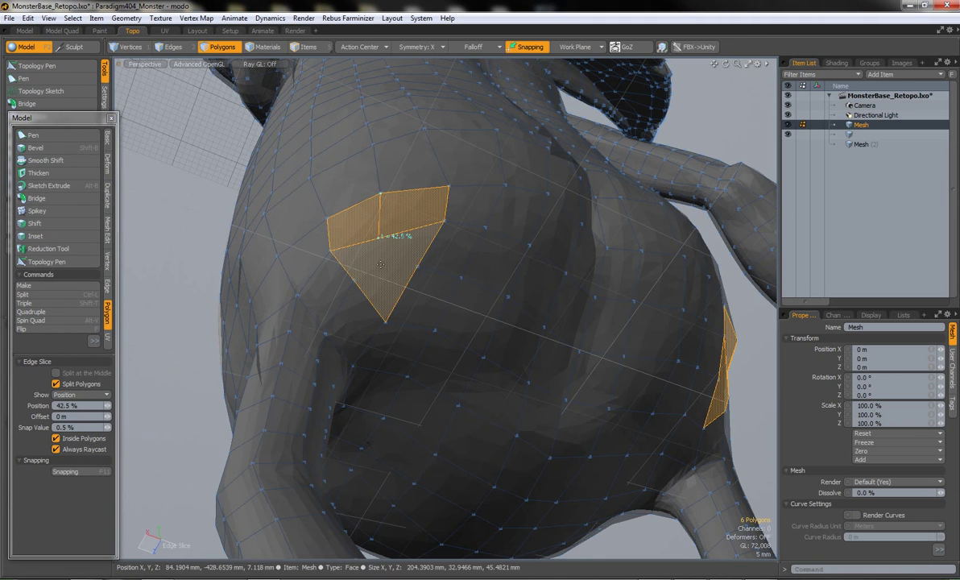
{"action": "left_click_drag", "start_coordinate": [379, 192], "coordinate": [378, 241]}
{"action": "key", "text": "q"}
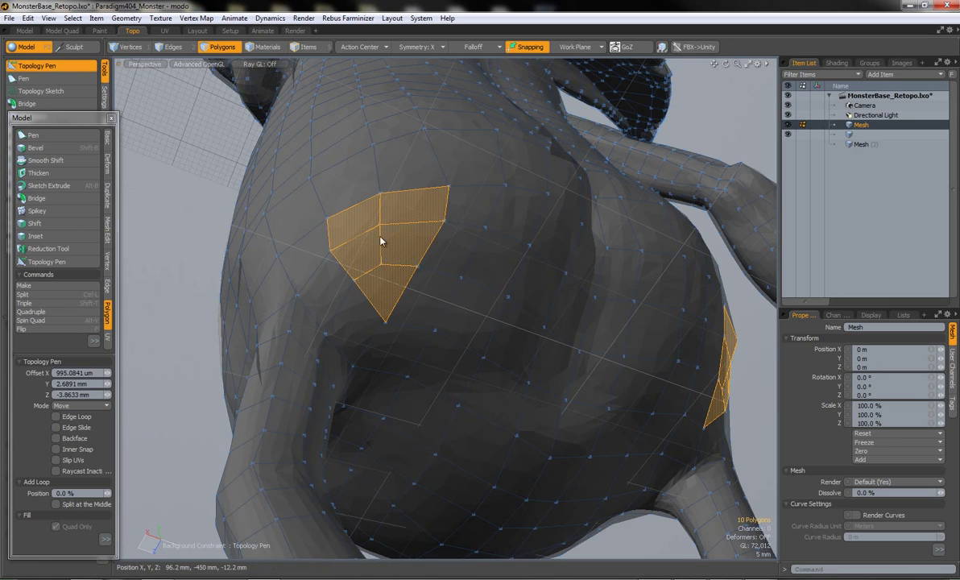
{"action": "key", "text": "ctrl+d"}
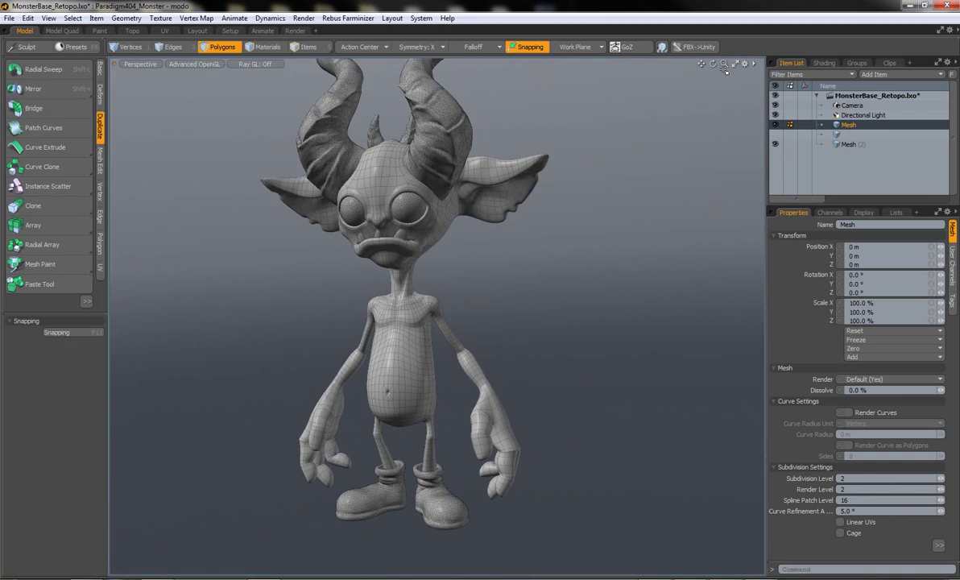
Maximize the viewport and orbit around the subdivided monster's belly, legs and hand.
{"action": "key", "text": "ctrl+Tab"}
{"action": "mouse_move", "coordinate": [368, 293]}
{"action": "left_mouse_down", "text": "alt"}
{"action": "mouse_move", "coordinate": [592, 283]}
{"action": "mouse_move", "coordinate": [180, 266]}
{"action": "mouse_move", "coordinate": [564, 289]}
{"action": "left_mouse_up", "text": "alt"}
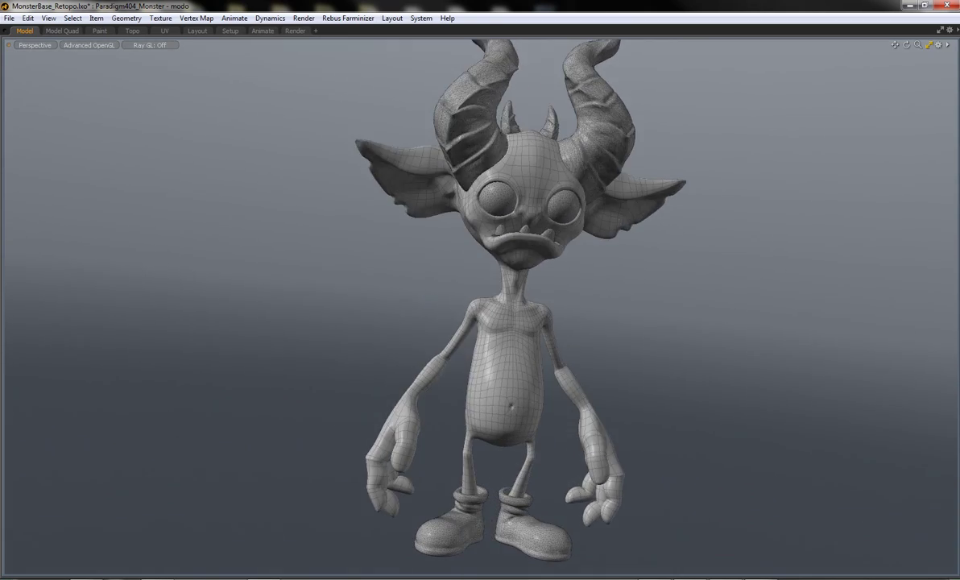
{"action": "scroll", "coordinate": [690, 161], "scroll_direction": "up", "scroll_amount": 5}
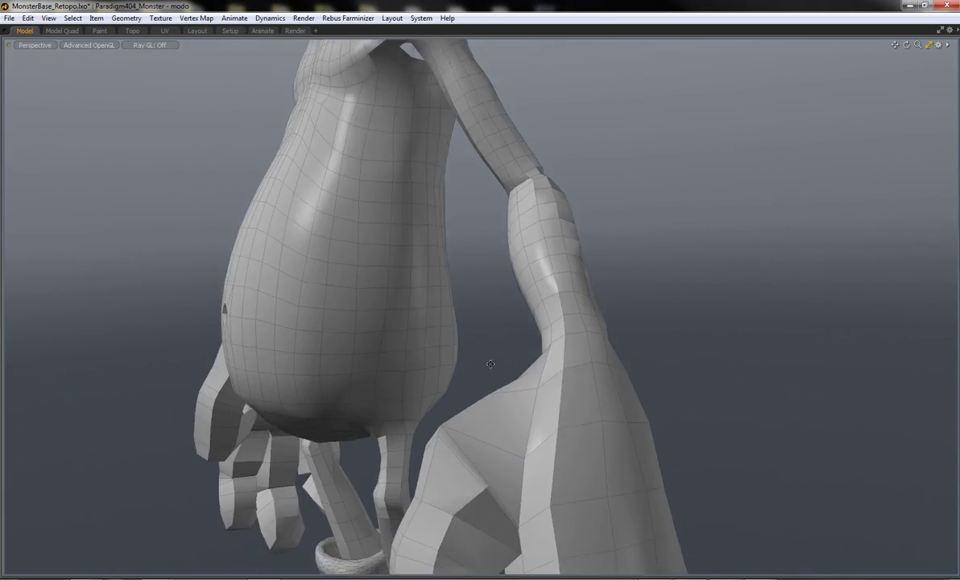
{"action": "mouse_move", "coordinate": [563, 209]}
{"action": "left_mouse_down", "text": "alt"}
{"action": "mouse_move", "coordinate": [418, 338]}
{"action": "mouse_move", "coordinate": [379, 322]}
{"action": "mouse_move", "coordinate": [434, 330]}
{"action": "left_mouse_up", "text": "alt"}
{"action": "scroll", "coordinate": [543, 314], "scroll_direction": "up", "scroll_amount": 3}
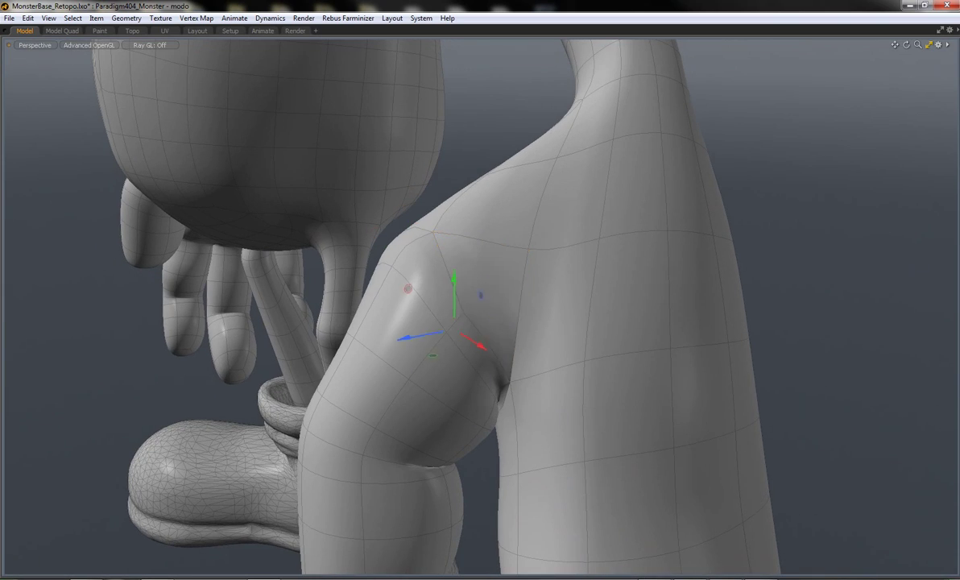
{"action": "scroll", "coordinate": [385, 250], "scroll_direction": "down", "scroll_amount": 3}
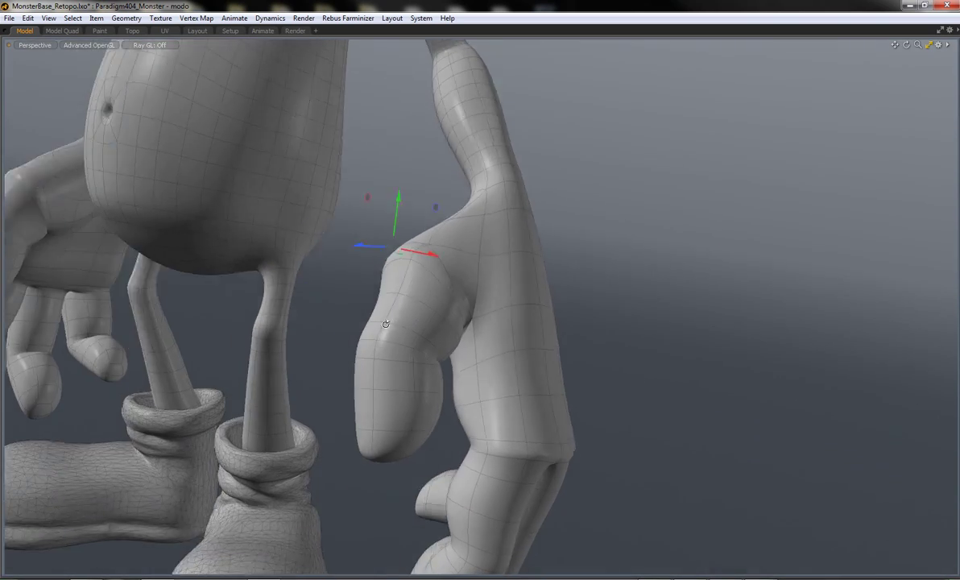
{"action": "left_click_drag", "start_coordinate": [385, 251], "coordinate": [464, 277], "text": "alt"}
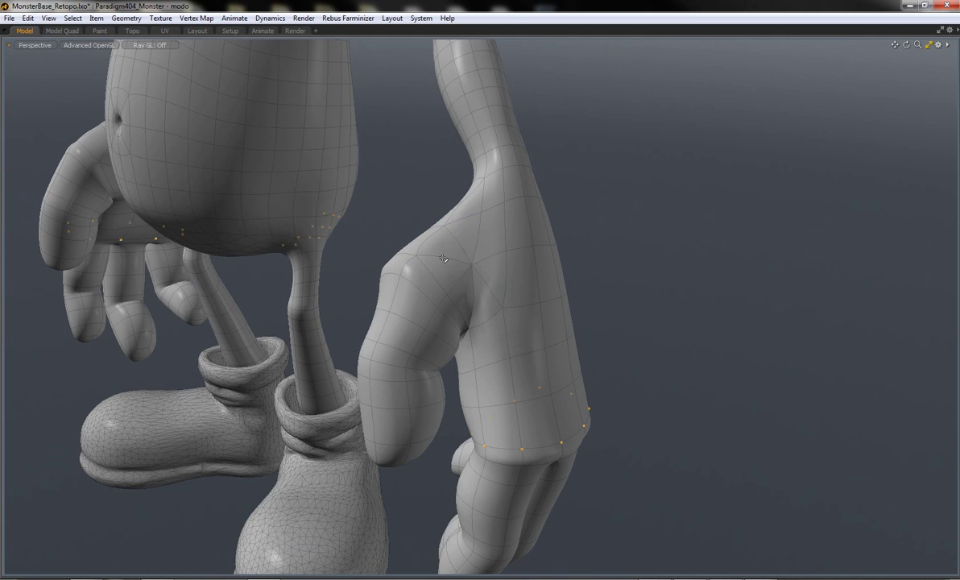
{"action": "left_click_drag", "start_coordinate": [465, 218], "coordinate": [458, 242], "text": "alt"}
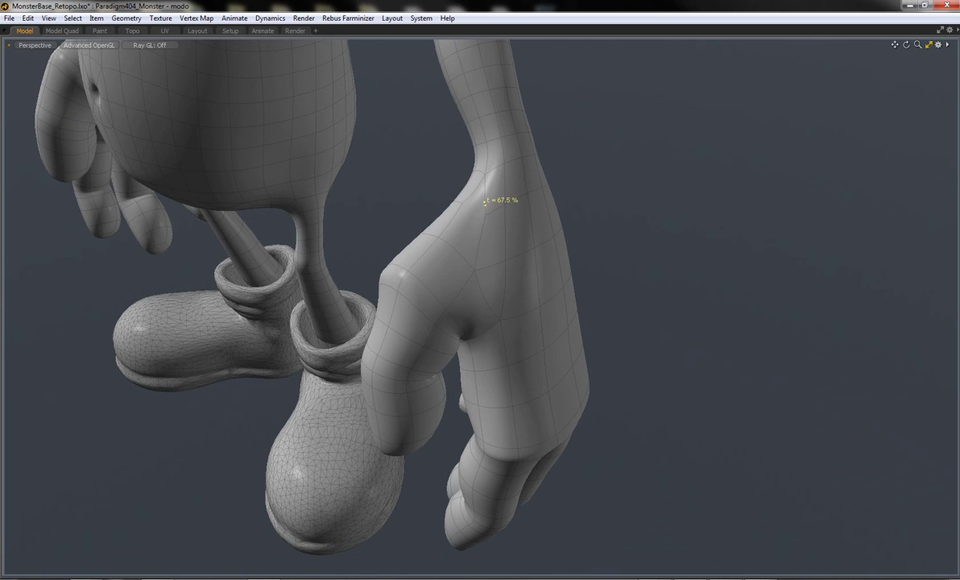
Slide the hand's edge loops further up the hand and save MonsterBase_Retopo.lxo.
{"action": "left_click", "coordinate": [928, 46]}
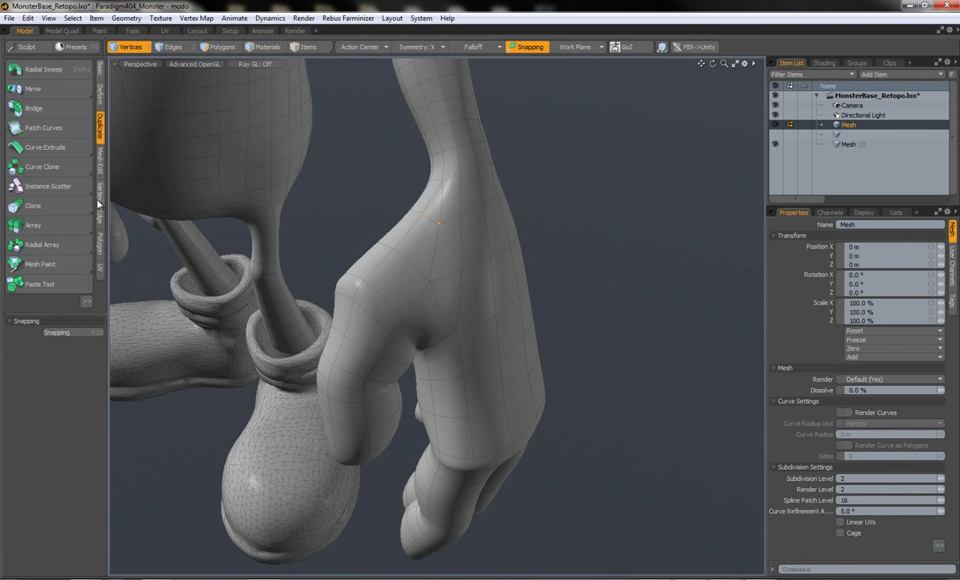
{"action": "mouse_move", "coordinate": [435, 290]}
{"action": "left_mouse_down", "text": "alt"}
{"action": "mouse_move", "coordinate": [594, 303]}
{"action": "mouse_move", "coordinate": [413, 378]}
{"action": "mouse_move", "coordinate": [507, 310]}
{"action": "left_mouse_up", "text": "alt"}
{"action": "key", "text": "2"}
{"action": "left_click", "coordinate": [30, 146]}
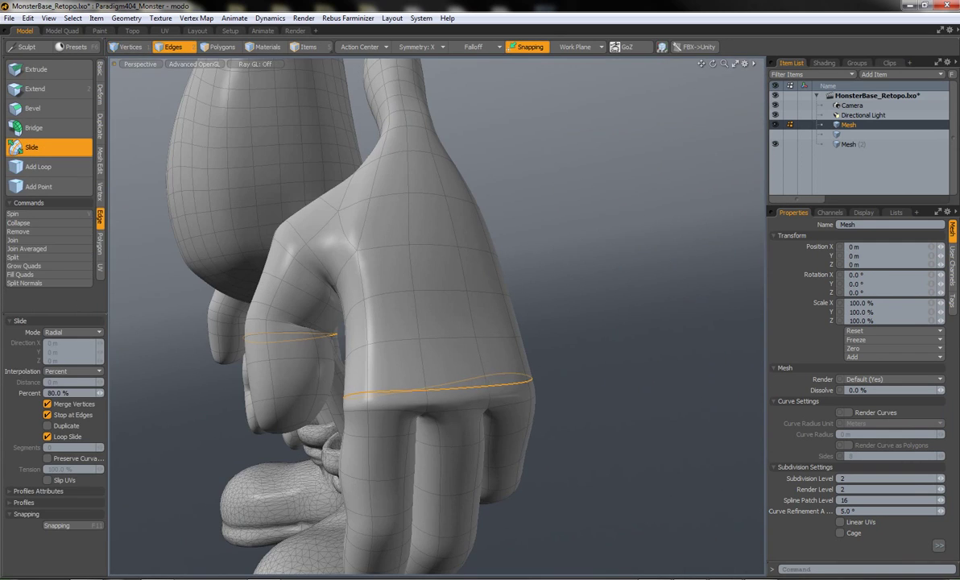
{"action": "left_click_drag", "start_coordinate": [80, 392], "coordinate": [65, 392]}
{"action": "left_click_drag", "start_coordinate": [490, 361], "coordinate": [484, 347]}
{"action": "key", "text": "space"}
{"action": "mouse_move", "coordinate": [643, 299]}
{"action": "left_mouse_down", "text": "alt"}
{"action": "mouse_move", "coordinate": [386, 327]}
{"action": "mouse_move", "coordinate": [414, 346]}
{"action": "mouse_move", "coordinate": [552, 204]}
{"action": "mouse_move", "coordinate": [634, 347]}
{"action": "mouse_move", "coordinate": [527, 278]}
{"action": "mouse_move", "coordinate": [443, 298]}
{"action": "mouse_move", "coordinate": [501, 349]}
{"action": "mouse_move", "coordinate": [388, 323]}
{"action": "left_mouse_up", "text": "alt"}
{"action": "key", "text": "ctrl+s"}
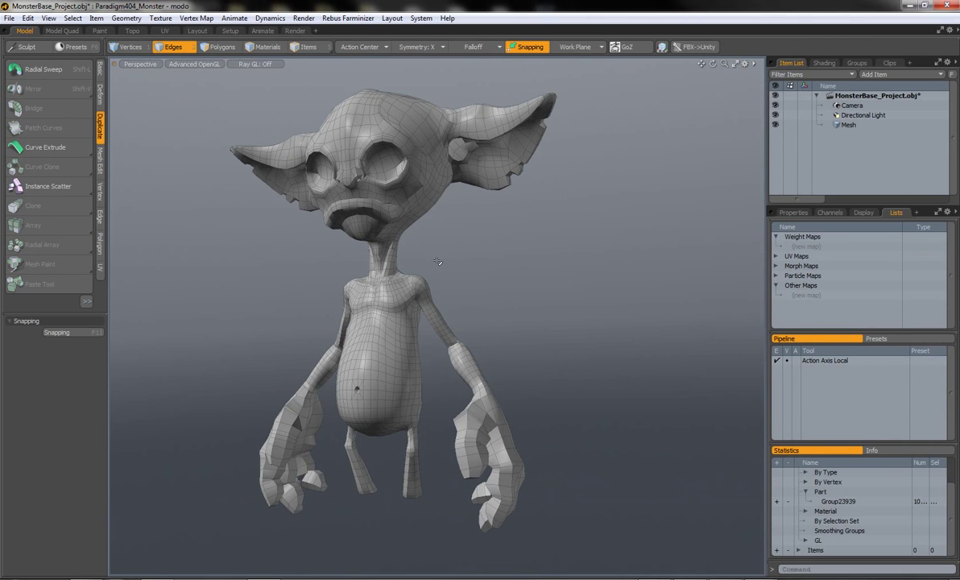
Select the Mesh item and the 102 edges stored in the dd selection set.
{"action": "left_click", "coordinate": [813, 125]}
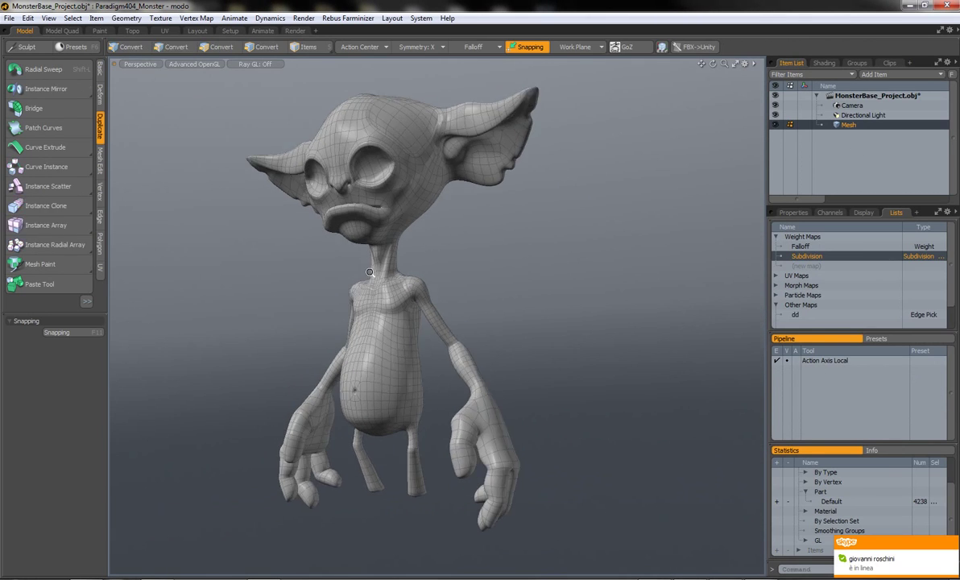
{"action": "scroll", "coordinate": [599, 390], "scroll_direction": "up", "scroll_amount": 5}
{"action": "scroll", "coordinate": [816, 487], "scroll_direction": "up", "scroll_amount": 3}
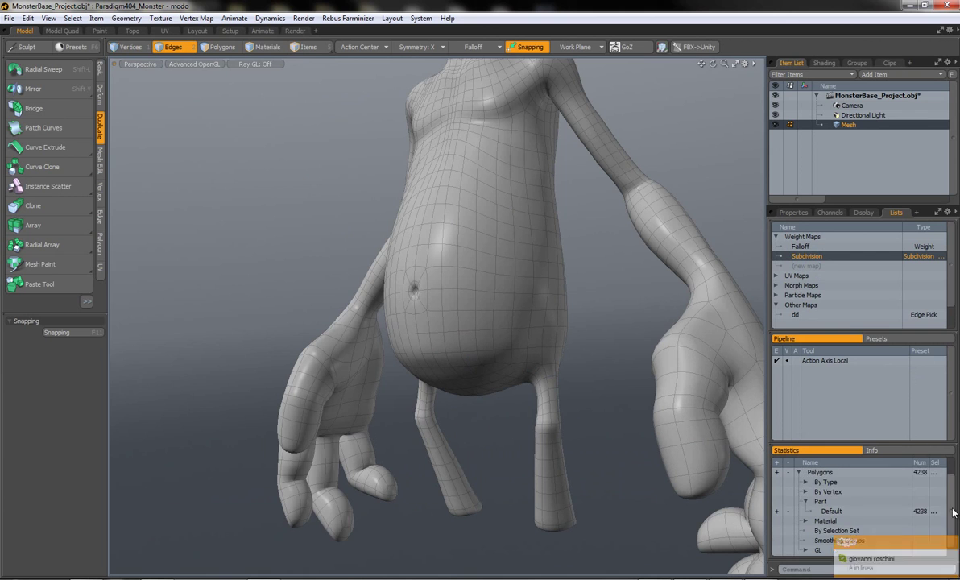
{"action": "left_click", "coordinate": [777, 532]}
Orbit and zoom across the body, arms and hands to inspect the selected seams.
{"action": "mouse_move", "coordinate": [483, 306]}
{"action": "left_mouse_down", "text": "alt"}
{"action": "mouse_move", "coordinate": [469, 368]}
{"action": "mouse_move", "coordinate": [339, 171]}
{"action": "mouse_move", "coordinate": [345, 228]}
{"action": "left_mouse_up", "text": "alt"}
{"action": "scroll", "coordinate": [474, 369], "scroll_direction": "up", "scroll_amount": 3}
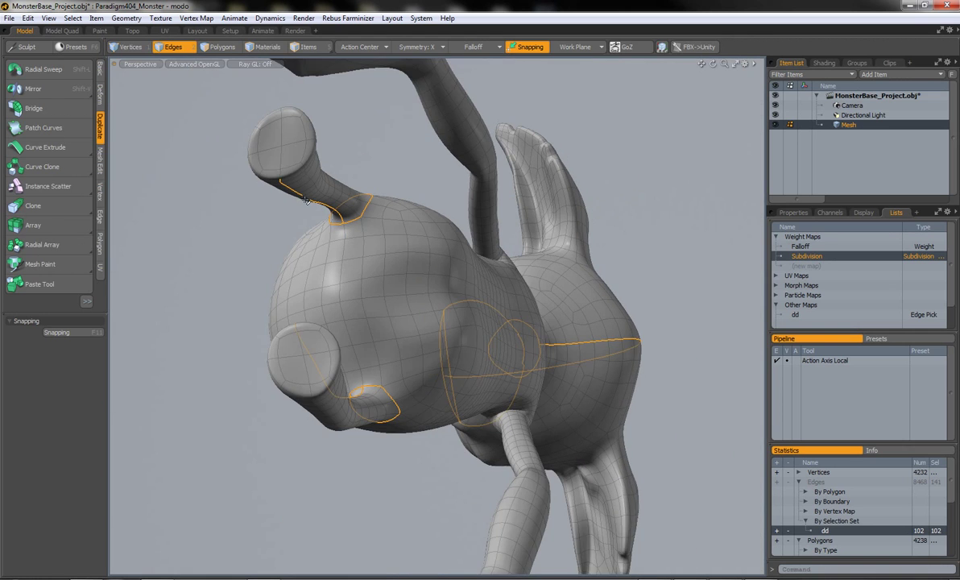
{"action": "left_click_drag", "start_coordinate": [306, 200], "coordinate": [311, 163], "text": "ctrl+alt"}
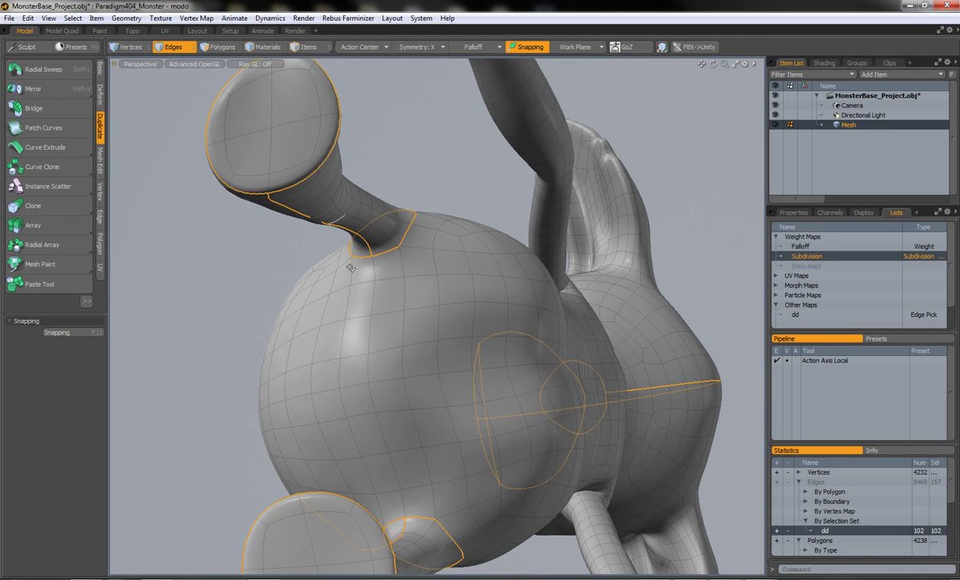
{"action": "mouse_move", "coordinate": [350, 267]}
{"action": "left_mouse_down", "text": "alt"}
{"action": "mouse_move", "coordinate": [355, 277]}
{"action": "mouse_move", "coordinate": [263, 244]}
{"action": "mouse_move", "coordinate": [319, 254]}
{"action": "left_mouse_up", "text": "alt"}
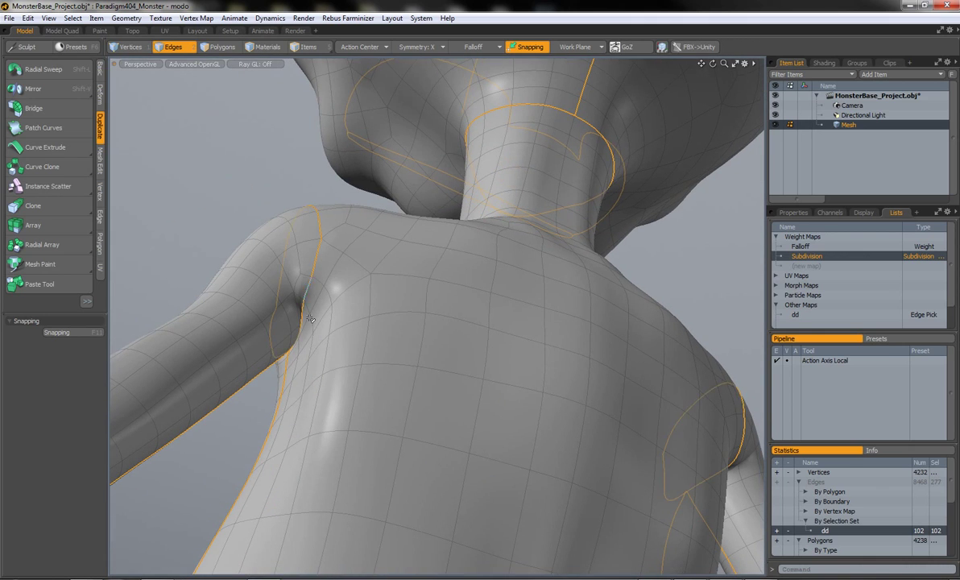
{"action": "mouse_move", "coordinate": [310, 319]}
{"action": "left_mouse_down", "text": "ctrl+alt"}
{"action": "mouse_move", "coordinate": [299, 471]}
{"action": "mouse_move", "coordinate": [313, 227]}
{"action": "mouse_move", "coordinate": [342, 182]}
{"action": "left_mouse_up", "text": "ctrl+alt"}
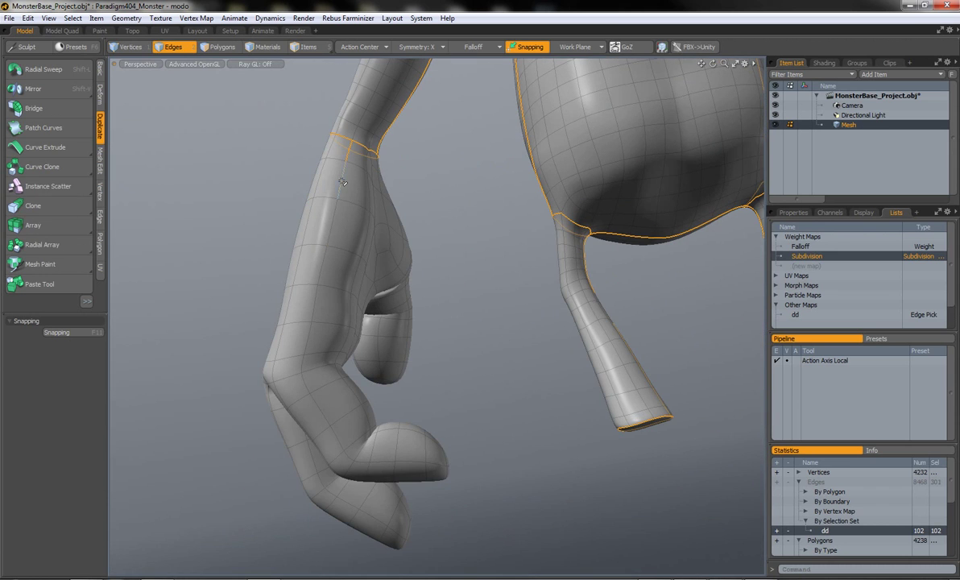
{"action": "left_click_drag", "start_coordinate": [331, 169], "coordinate": [671, 392], "text": "alt"}
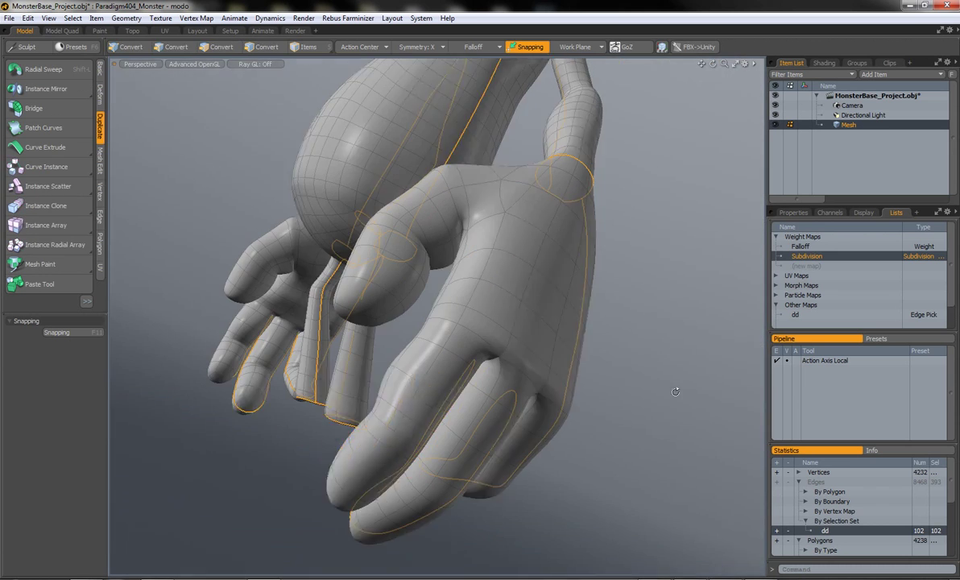
{"action": "left_click_drag", "start_coordinate": [523, 223], "coordinate": [432, 242], "text": "alt"}
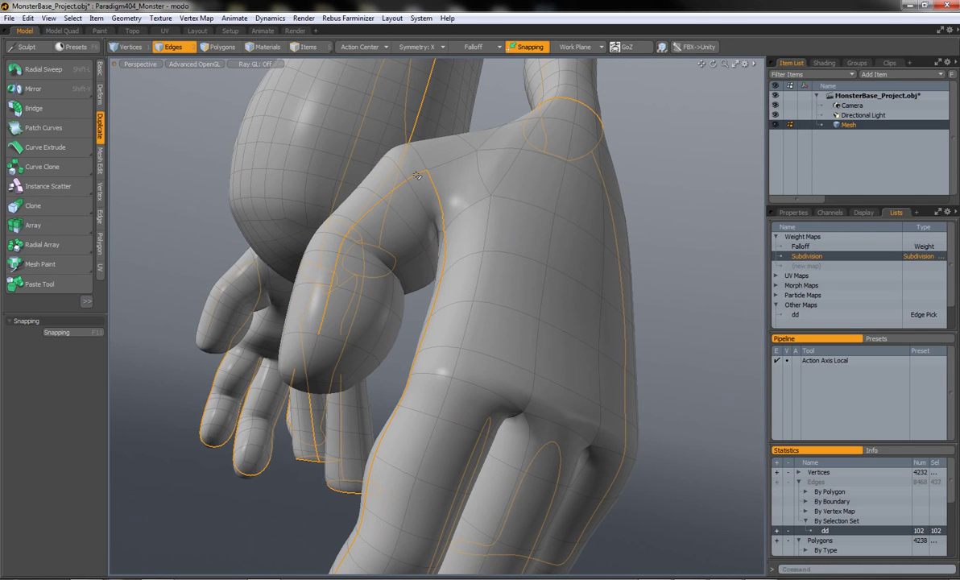
{"action": "left_click_drag", "start_coordinate": [416, 175], "coordinate": [502, 164], "text": "alt"}
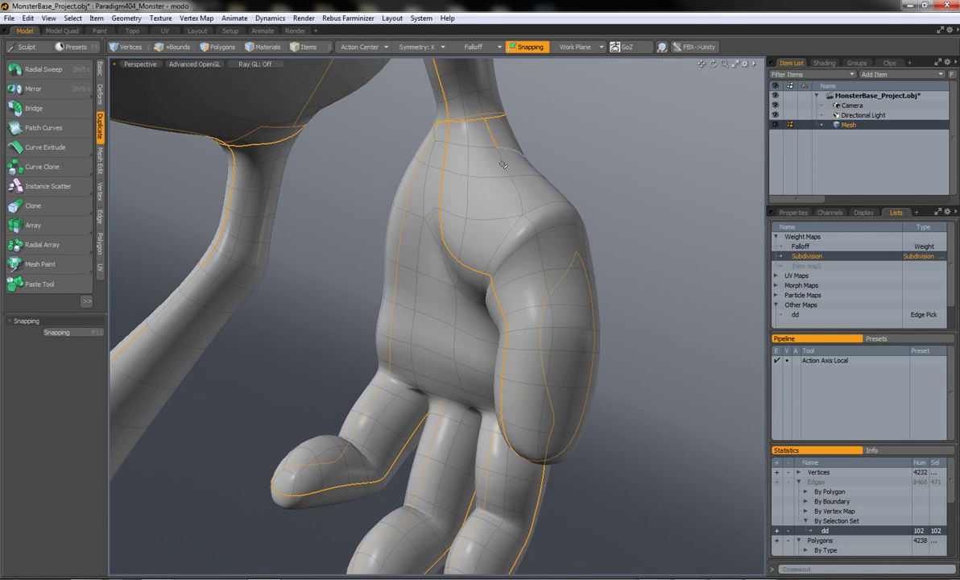
{"action": "mouse_move", "coordinate": [474, 275]}
{"action": "left_mouse_down", "text": "alt"}
{"action": "mouse_move", "coordinate": [277, 306]}
{"action": "mouse_move", "coordinate": [567, 323]}
{"action": "mouse_move", "coordinate": [341, 363]}
{"action": "mouse_move", "coordinate": [332, 247]}
{"action": "left_mouse_up", "text": "alt"}
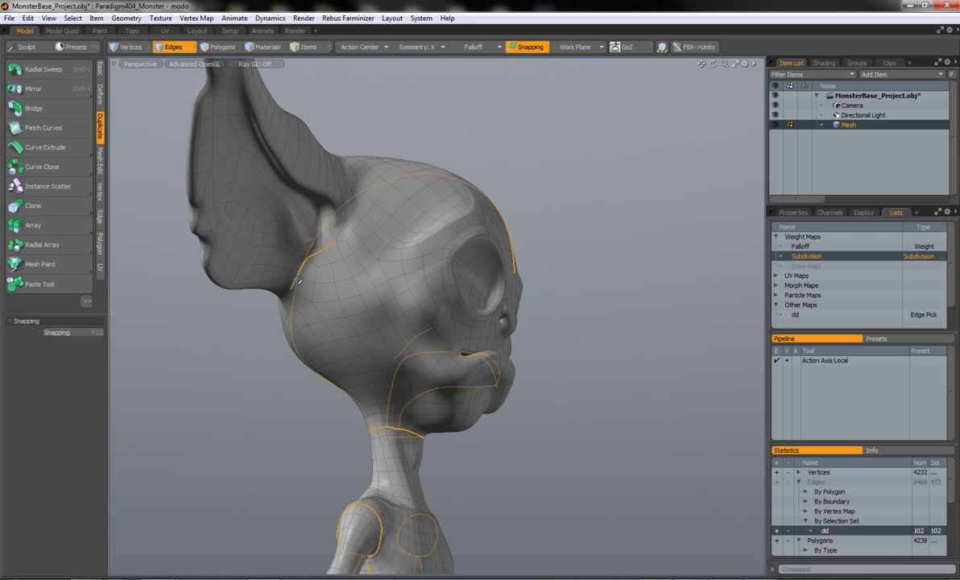
Orbit around the head and ear to check the seam placement.
{"action": "left_click_drag", "start_coordinate": [311, 256], "coordinate": [287, 301], "text": "alt"}
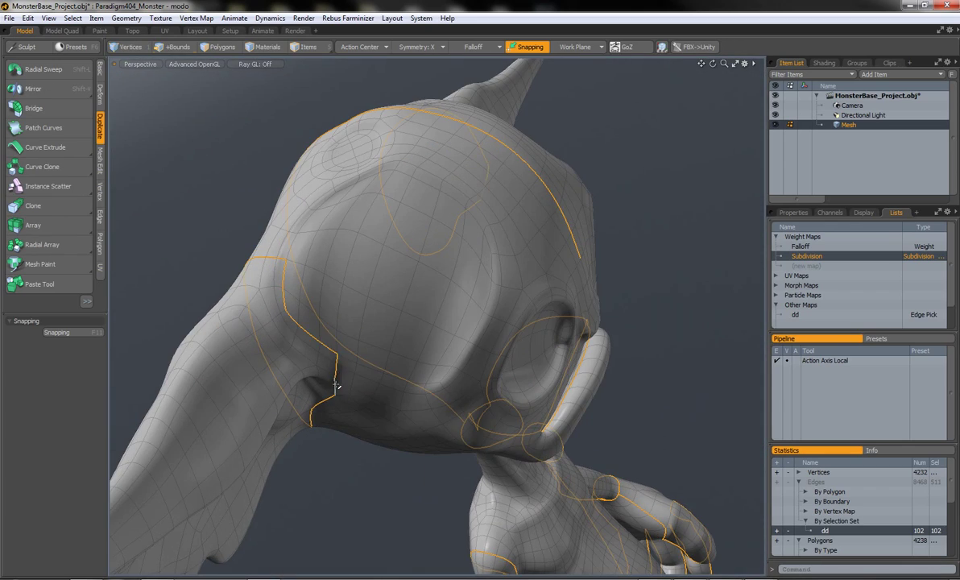
{"action": "left_click_drag", "start_coordinate": [337, 386], "coordinate": [412, 308], "text": "alt"}
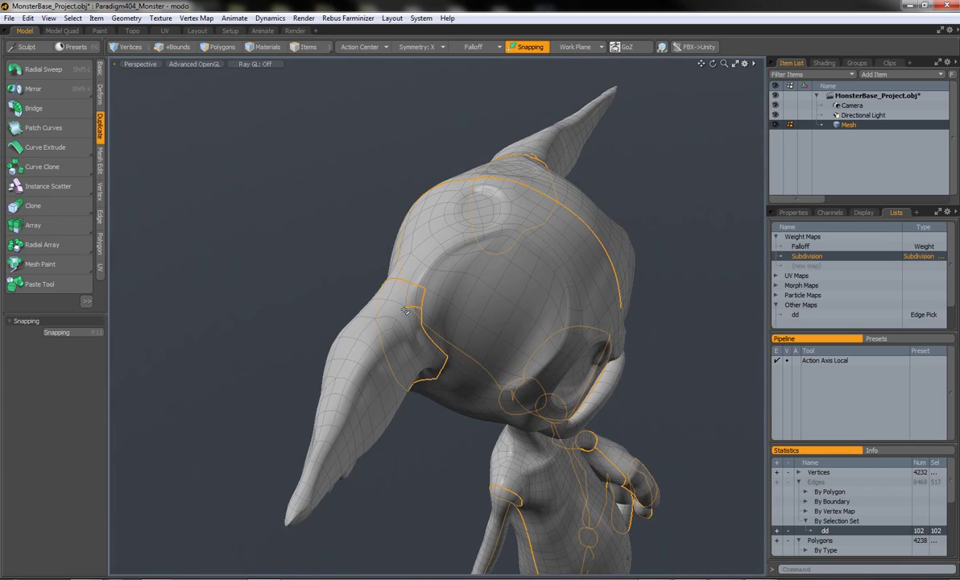
{"action": "left_click_drag", "start_coordinate": [446, 345], "coordinate": [405, 352], "text": "alt"}
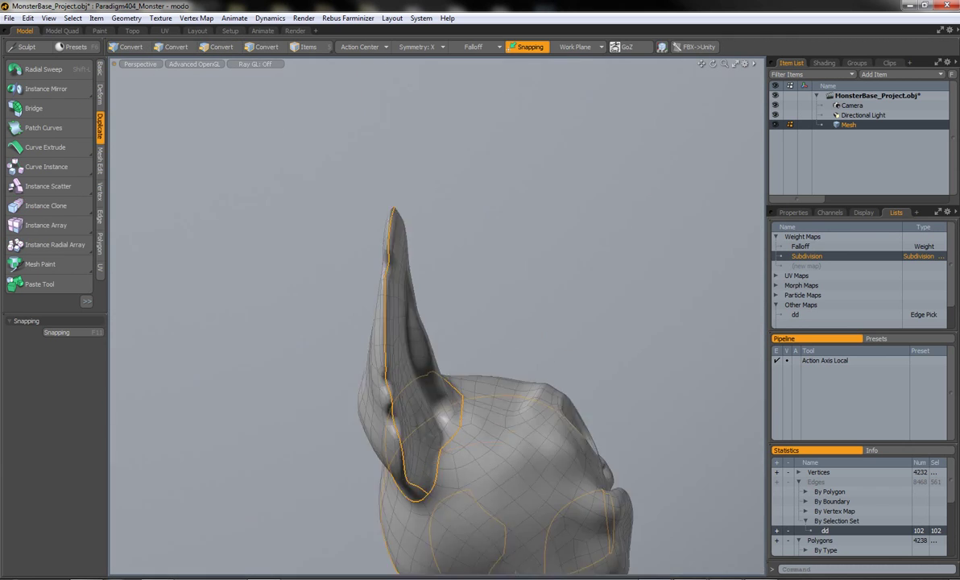
{"action": "mouse_move", "coordinate": [400, 364]}
{"action": "left_mouse_down", "text": "alt"}
{"action": "mouse_move", "coordinate": [438, 445]}
{"action": "mouse_move", "coordinate": [217, 253]}
{"action": "mouse_move", "coordinate": [357, 122]}
{"action": "mouse_move", "coordinate": [506, 385]}
{"action": "left_mouse_up", "text": "alt"}
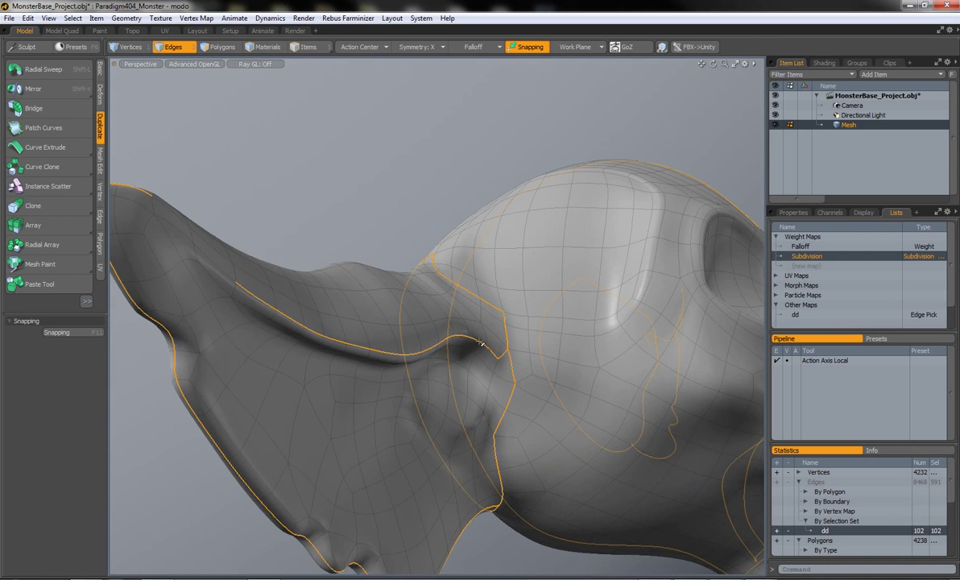
{"action": "mouse_move", "coordinate": [184, 219]}
{"action": "left_mouse_down", "text": "ctrl+alt"}
{"action": "mouse_move", "coordinate": [294, 208]}
{"action": "mouse_move", "coordinate": [269, 303]}
{"action": "left_mouse_up", "text": "ctrl+alt"}
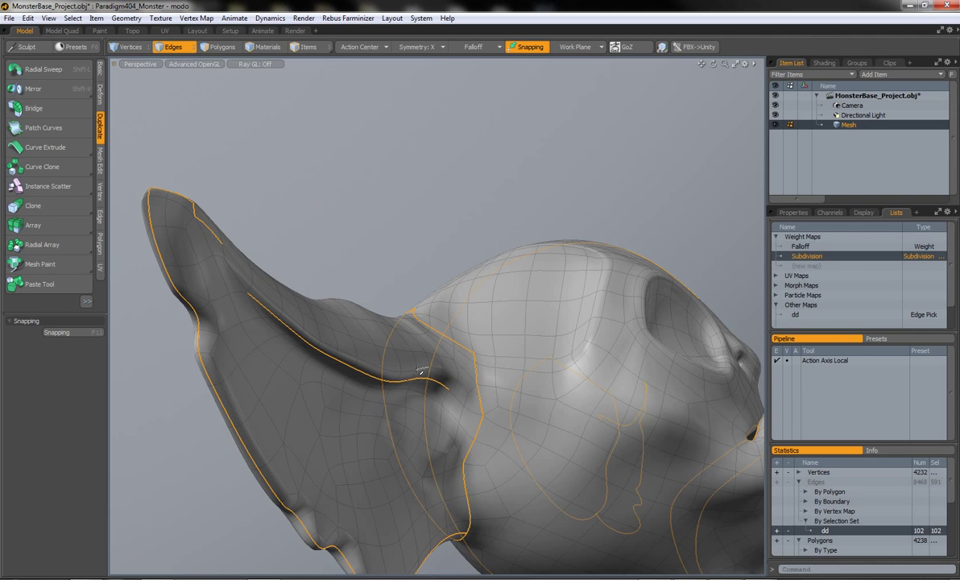
{"action": "mouse_move", "coordinate": [306, 342]}
{"action": "left_mouse_down", "text": "alt"}
{"action": "mouse_move", "coordinate": [465, 403]}
{"action": "mouse_move", "coordinate": [616, 325]}
{"action": "mouse_move", "coordinate": [363, 432]}
{"action": "mouse_move", "coordinate": [155, 454]}
{"action": "mouse_move", "coordinate": [435, 247]}
{"action": "left_mouse_up", "text": "alt"}
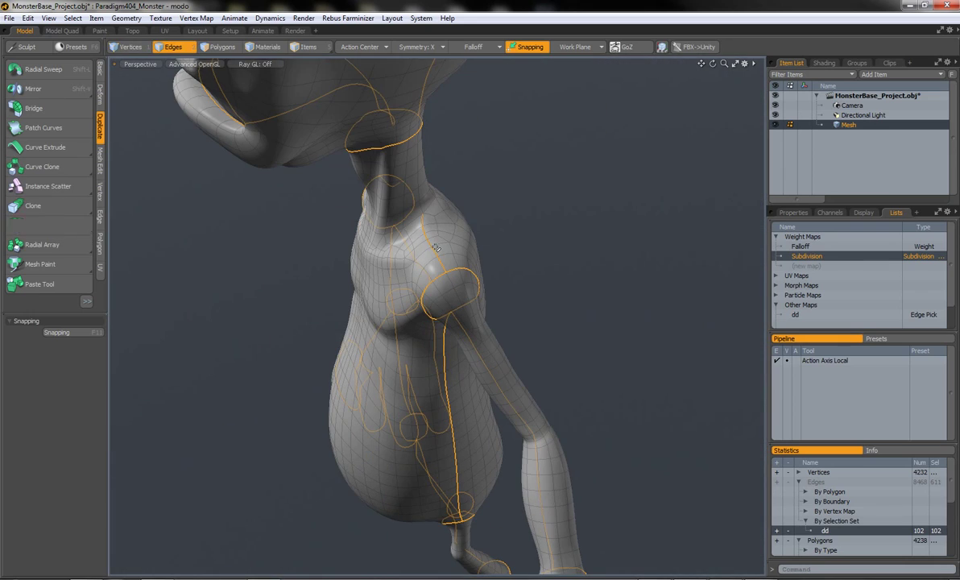
Switch to the UV layout and run the Unwrap Tool on the seam edges.
{"action": "left_click_drag", "start_coordinate": [417, 197], "coordinate": [571, 214], "text": "ctrl+alt"}
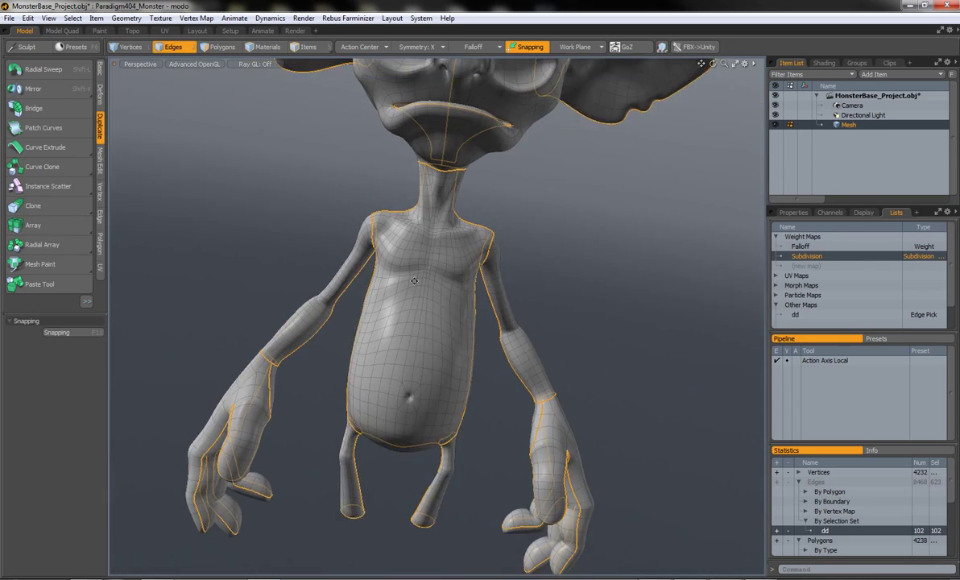
{"action": "left_click", "coordinate": [165, 31]}
{"action": "left_click", "coordinate": [24, 98]}
Apply the unwrap, then UV Relax the head island and all other islands.
{"action": "left_click", "coordinate": [639, 343]}
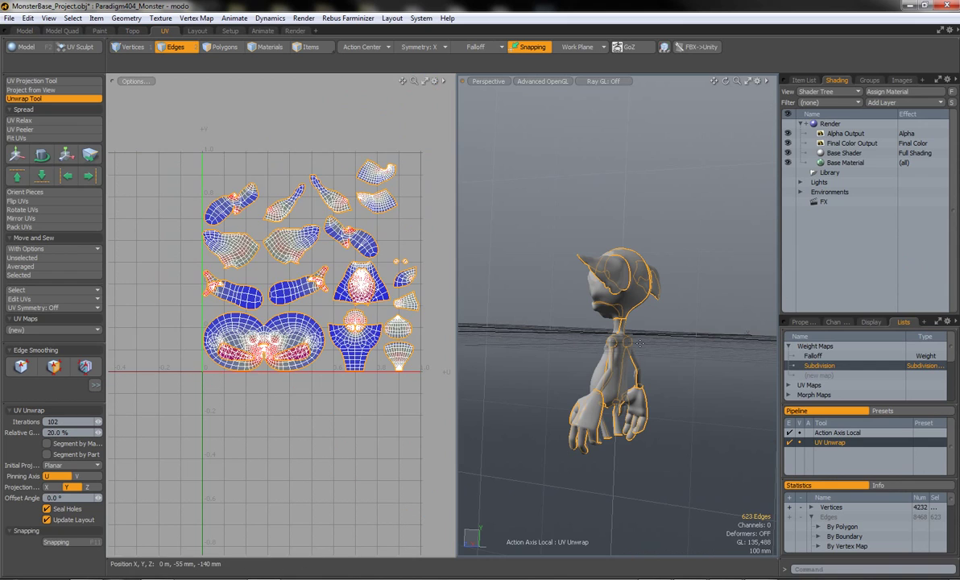
{"action": "key", "text": "space"}
{"action": "key", "text": "space"}
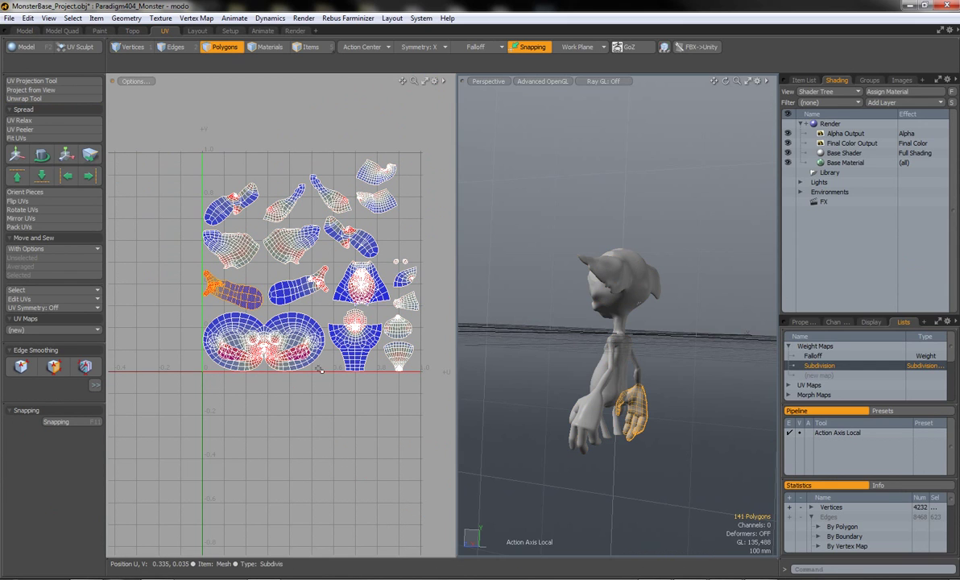
{"action": "double_click", "coordinate": [242, 338]}
{"action": "left_click", "coordinate": [20, 120]}
{"action": "left_click", "coordinate": [223, 314]}
{"action": "key", "text": "space"}
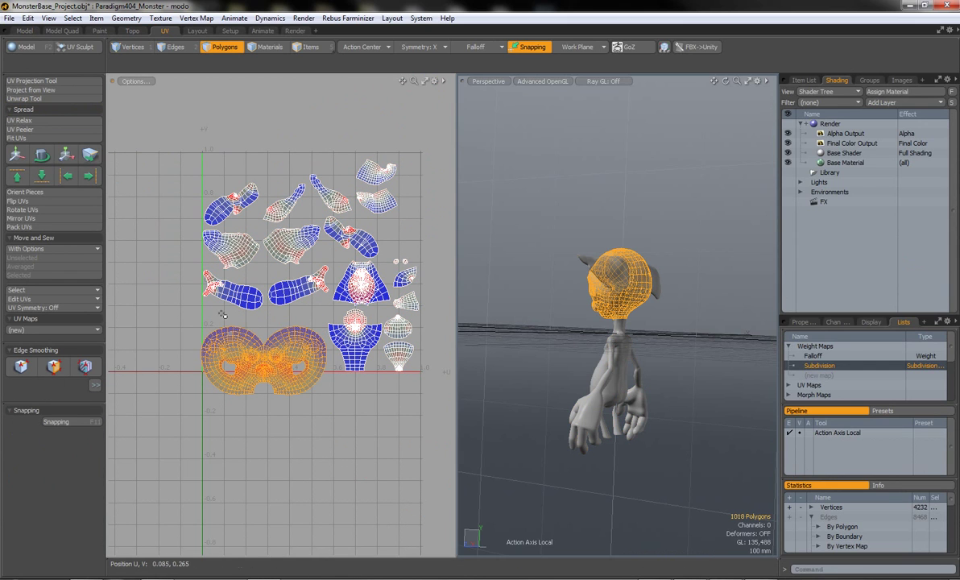
{"action": "left_click", "coordinate": [223, 314]}
{"action": "left_click", "coordinate": [20, 120]}
{"action": "left_click", "coordinate": [241, 322]}
{"action": "key", "text": "space"}
Pack the UV islands into the tile and select the hand island up close.
{"action": "double_click", "coordinate": [363, 348]}
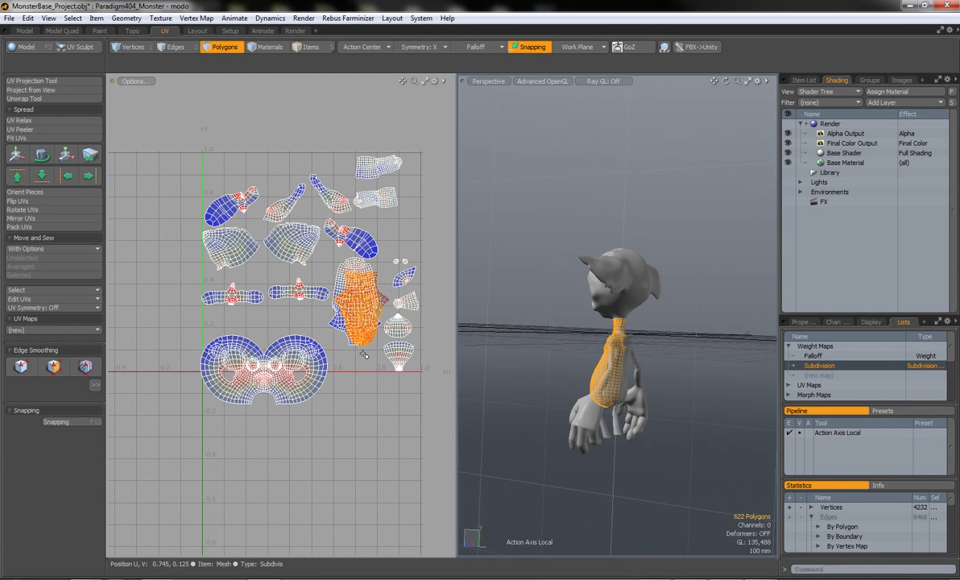
{"action": "left_click", "coordinate": [261, 328]}
{"action": "left_click", "coordinate": [20, 226]}
{"action": "left_click", "coordinate": [843, 347]}
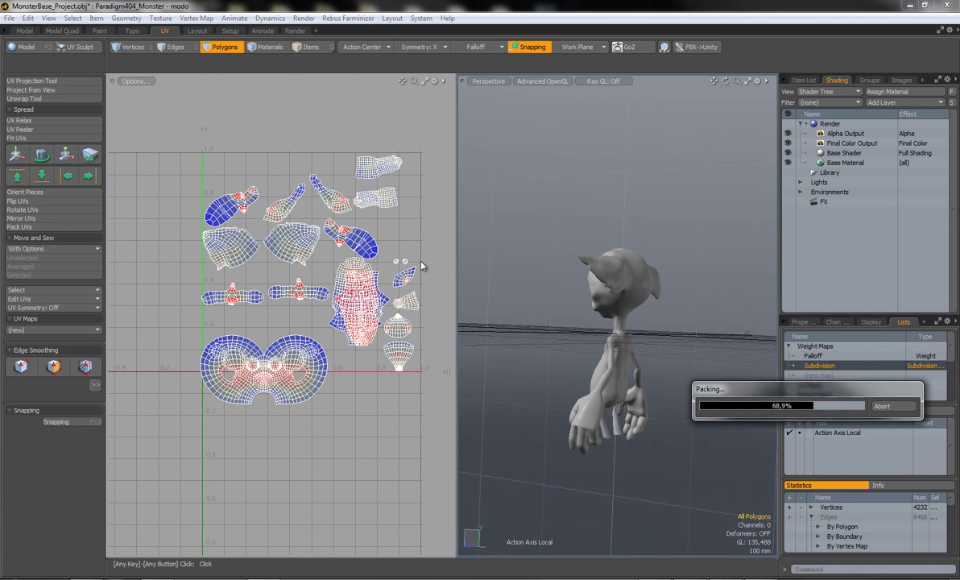
{"action": "left_click_drag", "start_coordinate": [457, 262], "coordinate": [559, 261]}
{"action": "left_click_drag", "start_coordinate": [261, 387], "coordinate": [339, 386], "text": "ctrl+alt"}
{"action": "double_click", "coordinate": [483, 310]}
Run UV Relax on the hand island in Unwrap mode with Interactive enabled.
{"action": "left_click", "coordinate": [19, 120]}
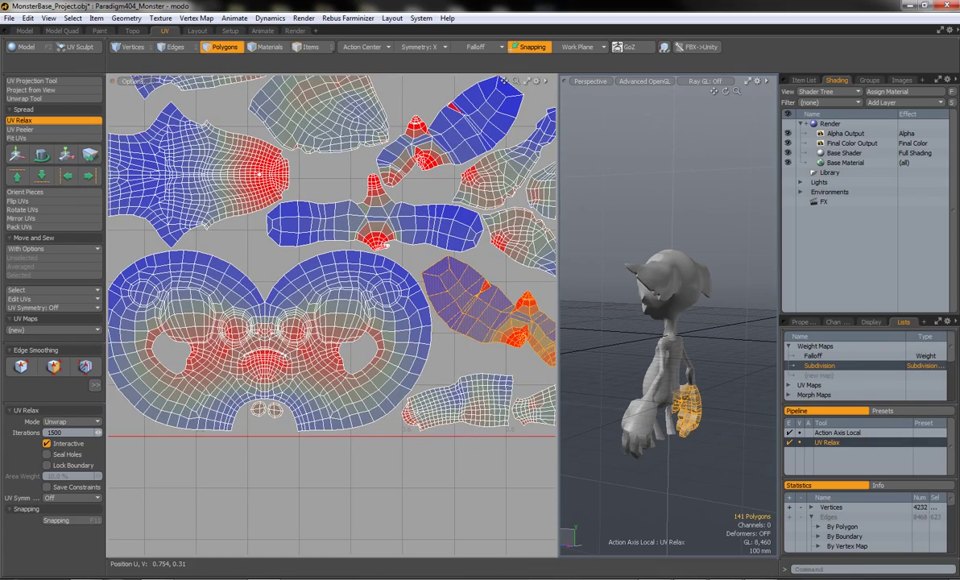
{"action": "left_click", "coordinate": [51, 421]}
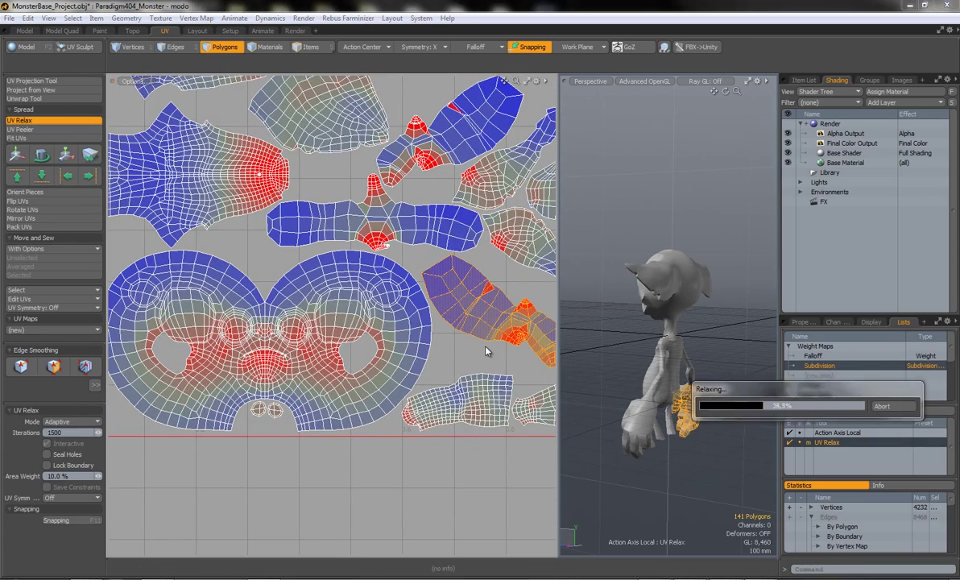
{"action": "key", "text": "space"}
{"action": "scroll", "coordinate": [432, 312], "scroll_direction": "up", "scroll_amount": 3}
{"action": "scroll", "coordinate": [433, 313], "scroll_direction": "down", "scroll_amount": 3}
{"action": "scroll", "coordinate": [432, 312], "scroll_direction": "down", "scroll_amount": 3}
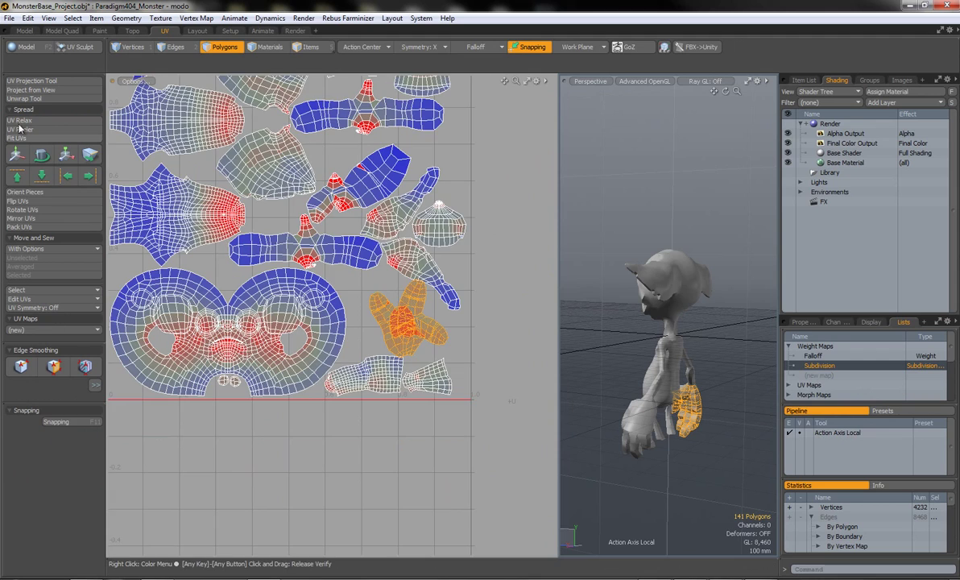
{"action": "left_click", "coordinate": [19, 120]}
{"action": "scroll", "coordinate": [425, 341], "scroll_direction": "up", "scroll_amount": 3}
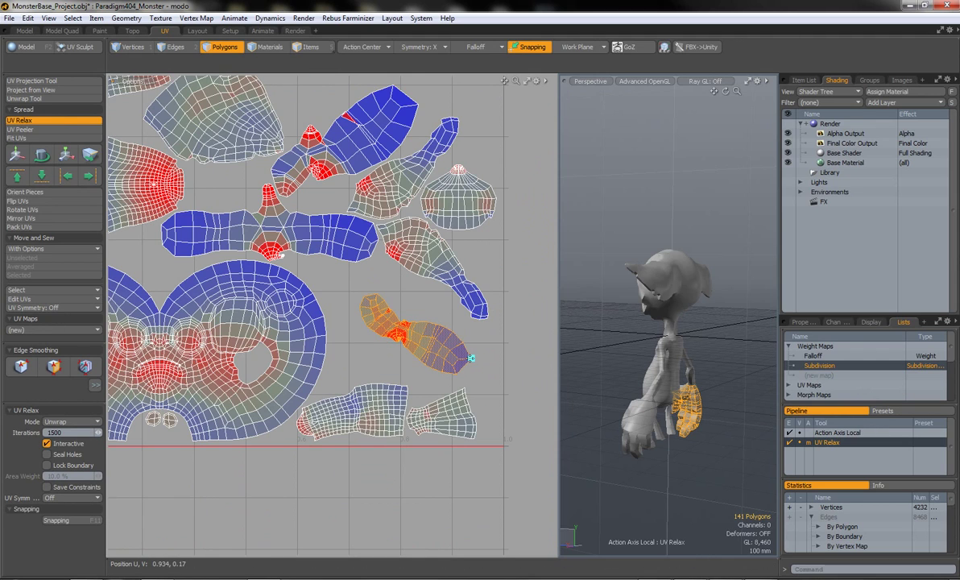
{"action": "scroll", "coordinate": [407, 325], "scroll_direction": "up", "scroll_amount": 5}
Pin and drag points on the hand island to fan the fingers apart flat.
{"action": "left_click_drag", "start_coordinate": [407, 325], "coordinate": [262, 345]}
{"action": "left_click", "coordinate": [338, 374]}
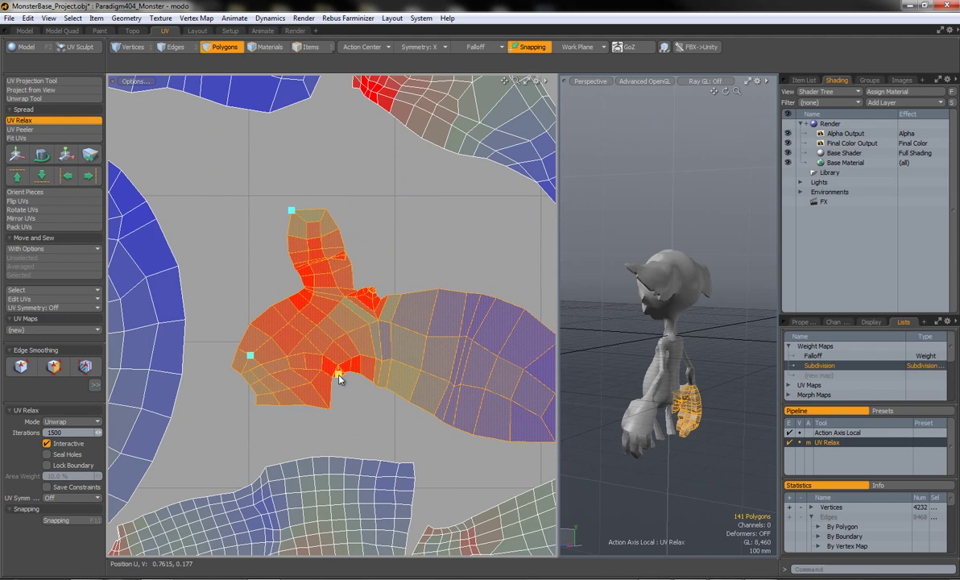
{"action": "left_click_drag", "start_coordinate": [338, 376], "coordinate": [375, 489]}
{"action": "left_click_drag", "start_coordinate": [424, 328], "coordinate": [486, 223]}
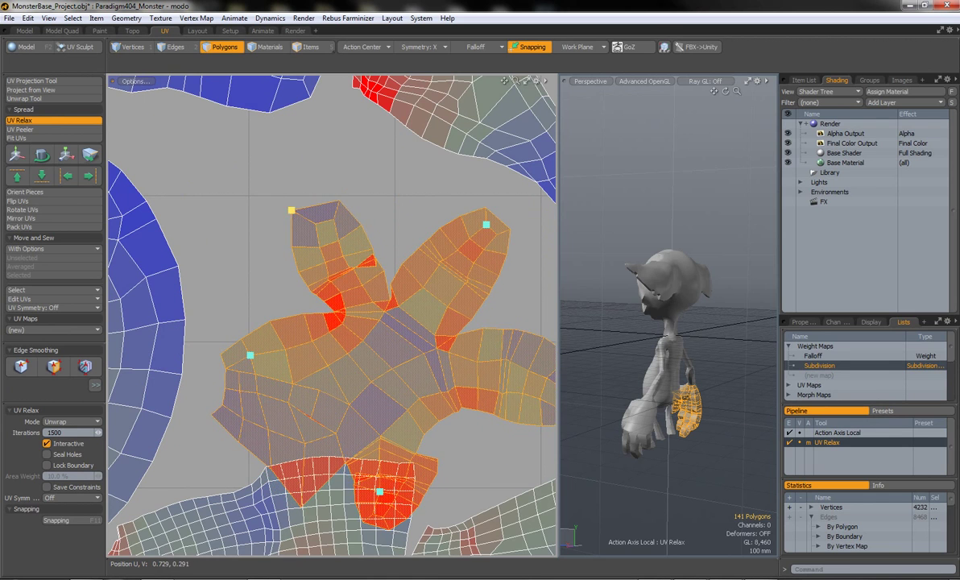
{"action": "scroll", "coordinate": [248, 288], "scroll_direction": "down", "scroll_amount": 3}
{"action": "left_click_drag", "start_coordinate": [421, 337], "coordinate": [429, 306]}
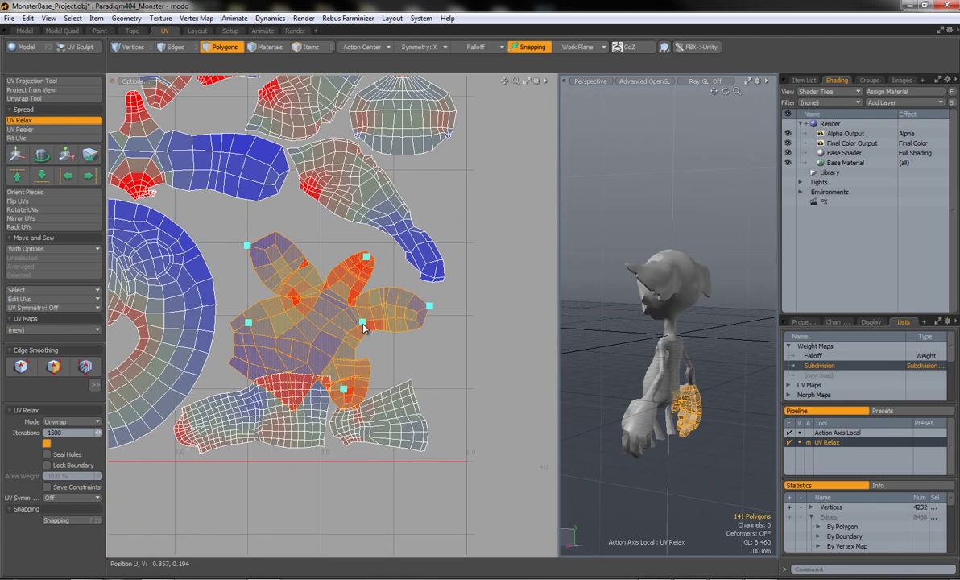
{"action": "left_click", "coordinate": [360, 338]}
{"action": "left_click_drag", "start_coordinate": [247, 245], "coordinate": [289, 227]}
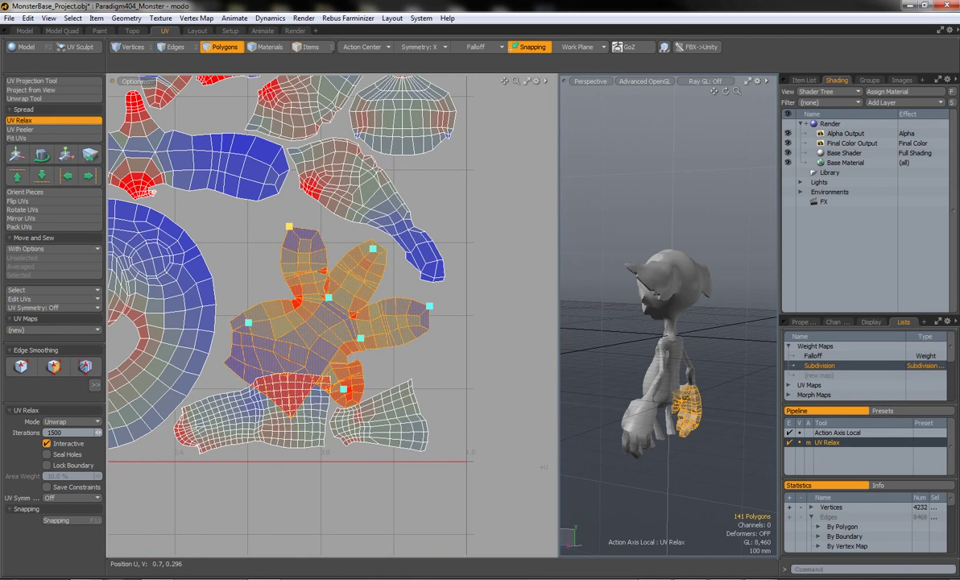
{"action": "left_click_drag", "start_coordinate": [248, 322], "coordinate": [276, 290]}
{"action": "left_click_drag", "start_coordinate": [247, 347], "coordinate": [251, 356]}
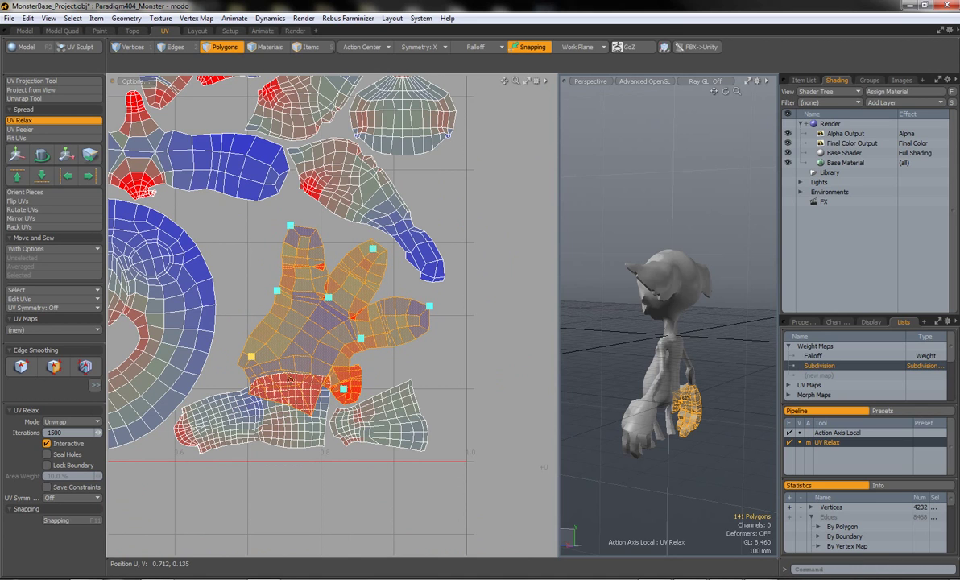
{"action": "left_click_drag", "start_coordinate": [343, 390], "coordinate": [357, 392]}
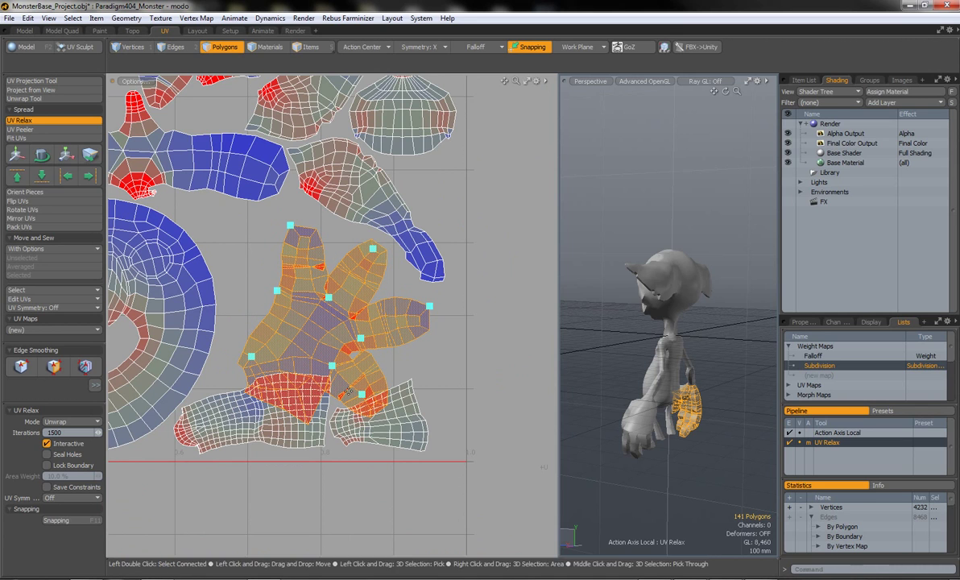
{"action": "scroll", "coordinate": [361, 398], "scroll_direction": "up", "scroll_amount": 5}
{"action": "key", "text": "t"}
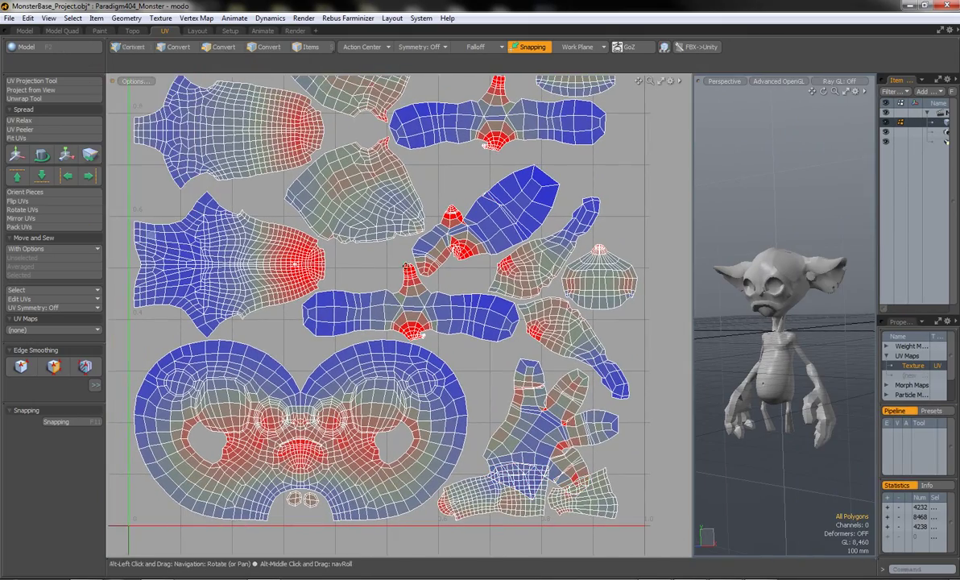
Turn off distortion colouring and pull the stretched stray vertex back into place.
{"action": "left_click", "coordinate": [134, 80]}
{"action": "left_click", "coordinate": [113, 238]}
{"action": "scroll", "coordinate": [467, 169], "scroll_direction": "up", "scroll_amount": 5}
{"action": "key", "text": "y"}
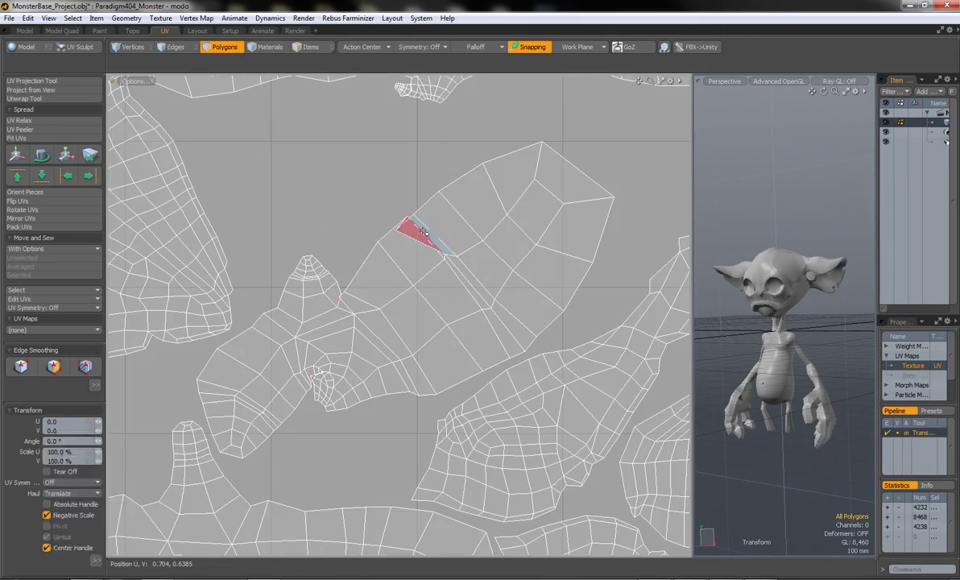
{"action": "left_click_drag", "start_coordinate": [424, 243], "coordinate": [439, 222]}
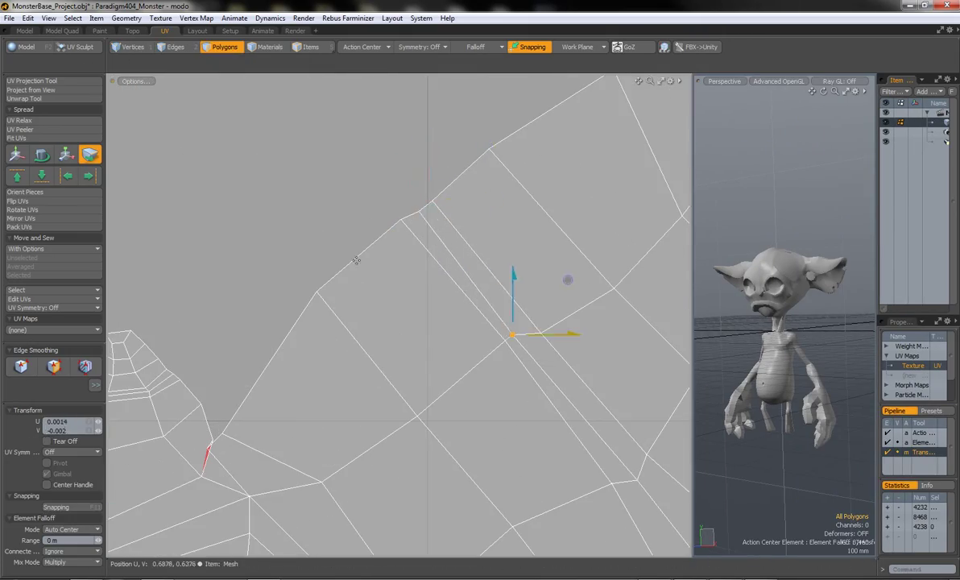
{"action": "scroll", "coordinate": [355, 259], "scroll_direction": "down", "scroll_amount": 5}
Select the whole hand island and relax it with pins to spread the fingers.
{"action": "double_click", "coordinate": [364, 289]}
{"action": "mouse_move", "coordinate": [312, 299]}
{"action": "left_mouse_down"}
{"action": "mouse_move", "coordinate": [330, 339]}
{"action": "mouse_move", "coordinate": [343, 314]}
{"action": "left_mouse_up"}
{"action": "scroll", "coordinate": [454, 242], "scroll_direction": "up", "scroll_amount": 3}
{"action": "left_click_drag", "start_coordinate": [251, 328], "coordinate": [266, 357]}
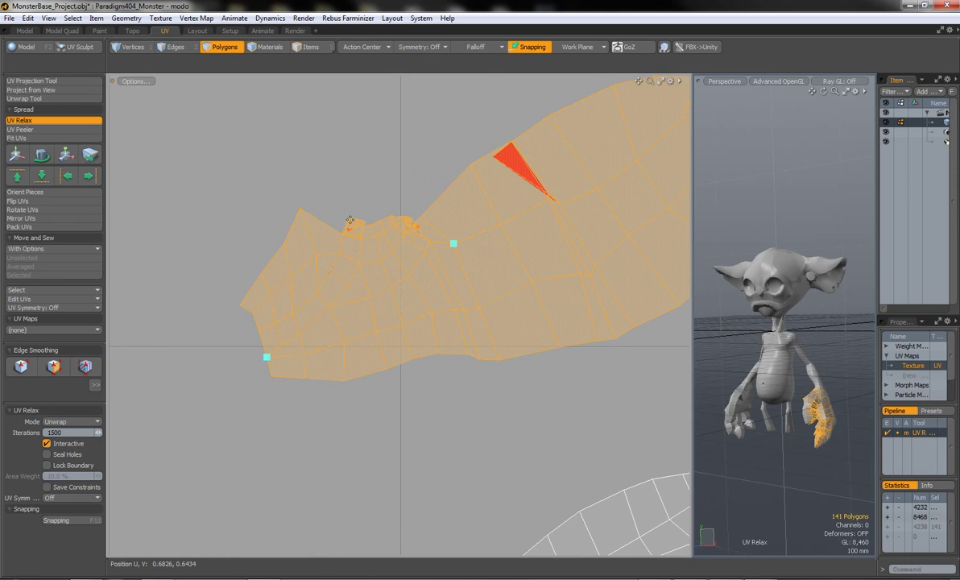
{"action": "left_click_drag", "start_coordinate": [349, 220], "coordinate": [272, 97]}
{"action": "scroll", "coordinate": [305, 227], "scroll_direction": "down", "scroll_amount": 3}
{"action": "left_click_drag", "start_coordinate": [305, 229], "coordinate": [308, 143]}
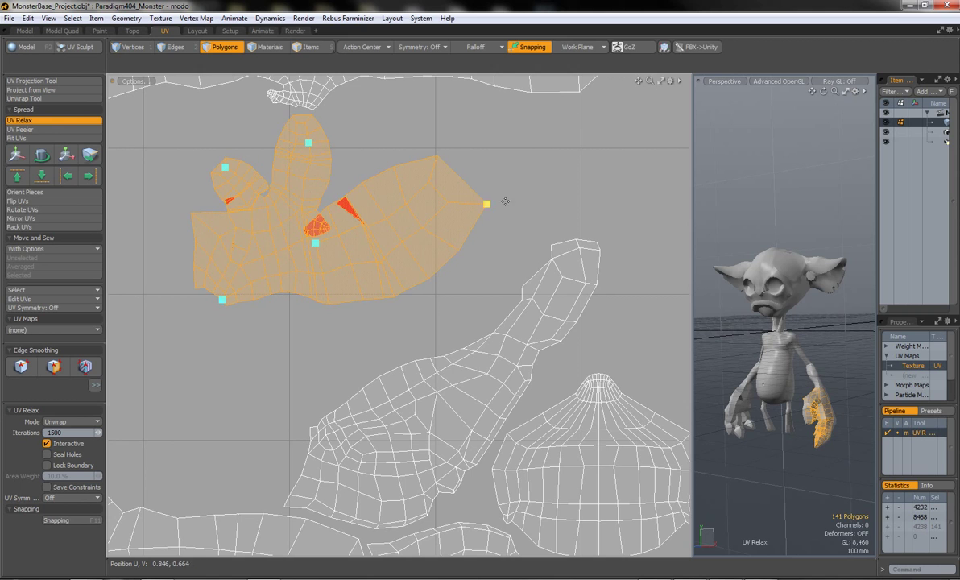
{"action": "mouse_move", "coordinate": [485, 204]}
{"action": "left_mouse_down"}
{"action": "mouse_move", "coordinate": [392, 364]}
{"action": "mouse_move", "coordinate": [331, 310]}
{"action": "left_mouse_up"}
{"action": "left_click_drag", "start_coordinate": [337, 209], "coordinate": [388, 179]}
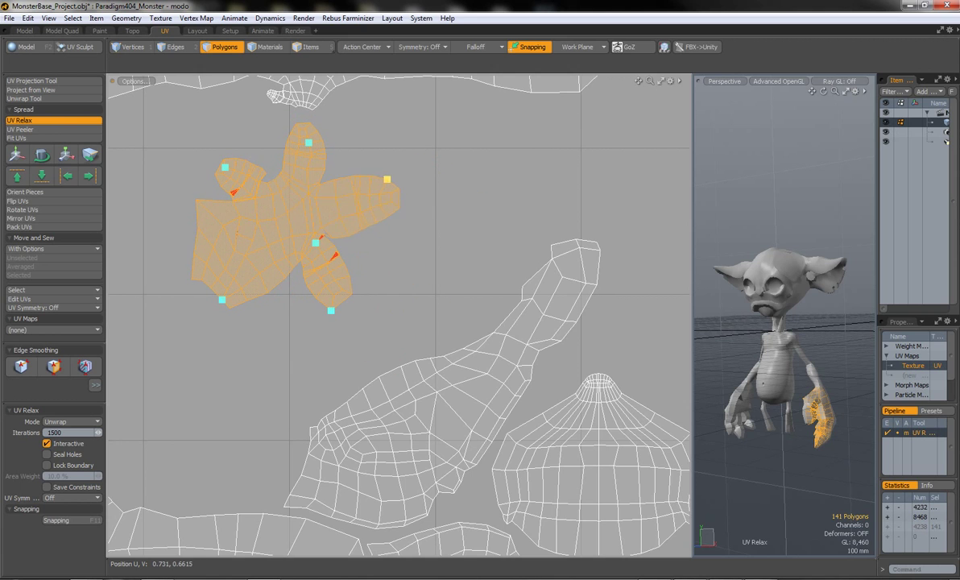
{"action": "scroll", "coordinate": [388, 180], "scroll_direction": "up", "scroll_amount": 2}
{"action": "left_click_drag", "start_coordinate": [221, 236], "coordinate": [240, 206]}
Re-enable distortion colouring and adjust pins to even out stretching, then finish the relax.
{"action": "left_click", "coordinate": [134, 81]}
{"action": "left_click", "coordinate": [113, 240]}
{"action": "scroll", "coordinate": [322, 282], "scroll_direction": "down", "scroll_amount": 2}
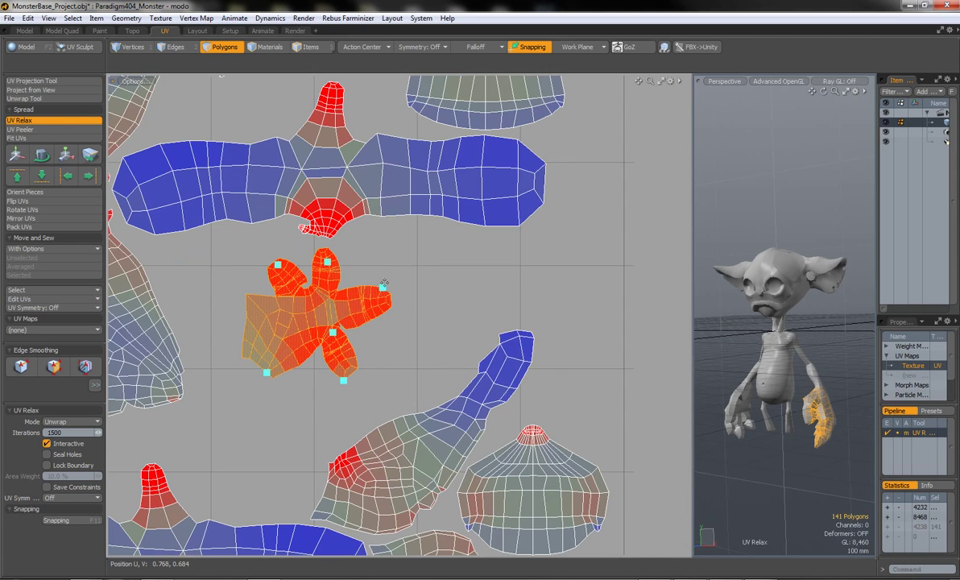
{"action": "left_click_drag", "start_coordinate": [336, 334], "coordinate": [322, 342]}
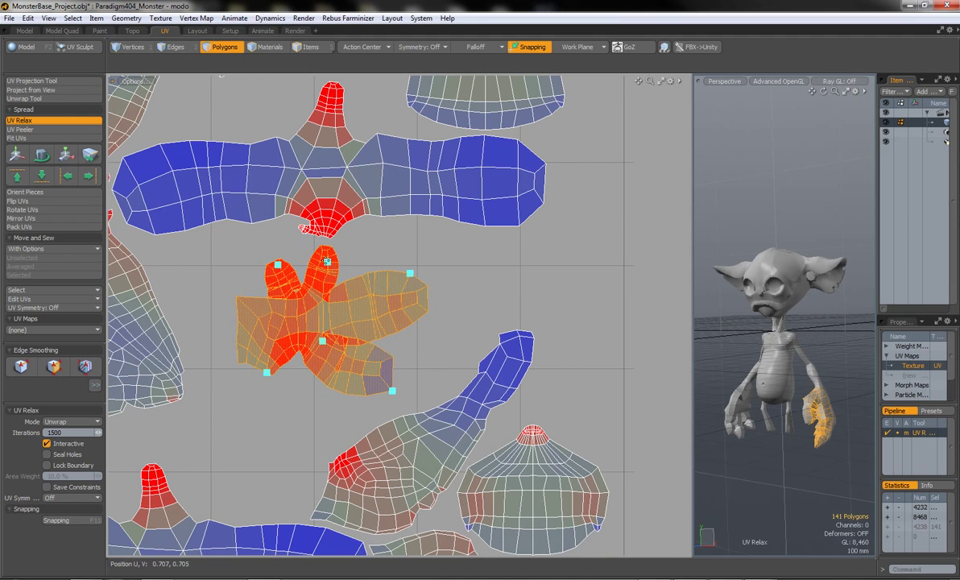
{"action": "left_click_drag", "start_coordinate": [327, 262], "coordinate": [352, 238]}
{"action": "left_click_drag", "start_coordinate": [277, 264], "coordinate": [268, 216]}
{"action": "left_click_drag", "start_coordinate": [266, 371], "coordinate": [220, 345]}
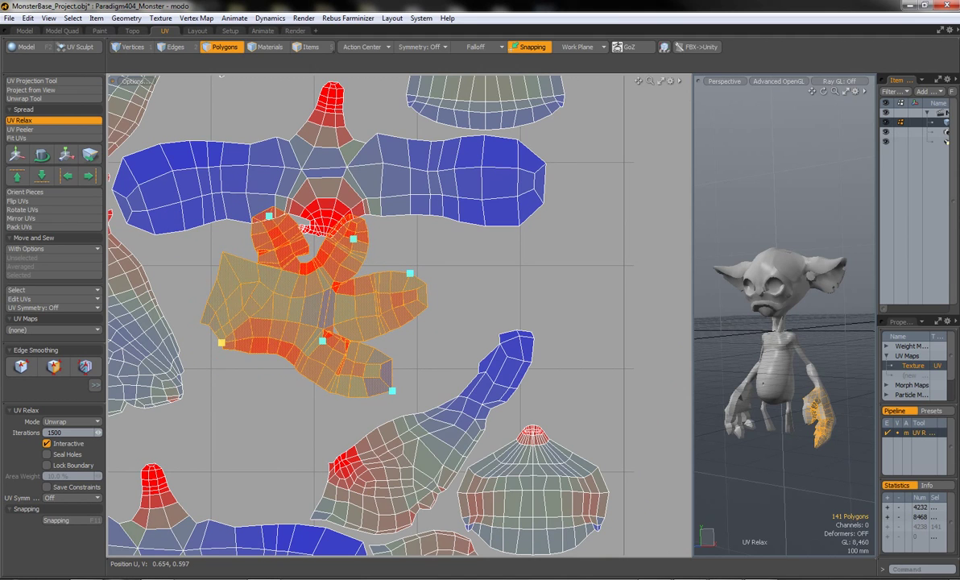
{"action": "left_click_drag", "start_coordinate": [352, 238], "coordinate": [369, 227]}
{"action": "left_click_drag", "start_coordinate": [268, 215], "coordinate": [295, 199]}
{"action": "scroll", "coordinate": [294, 201], "scroll_direction": "down", "scroll_amount": 3}
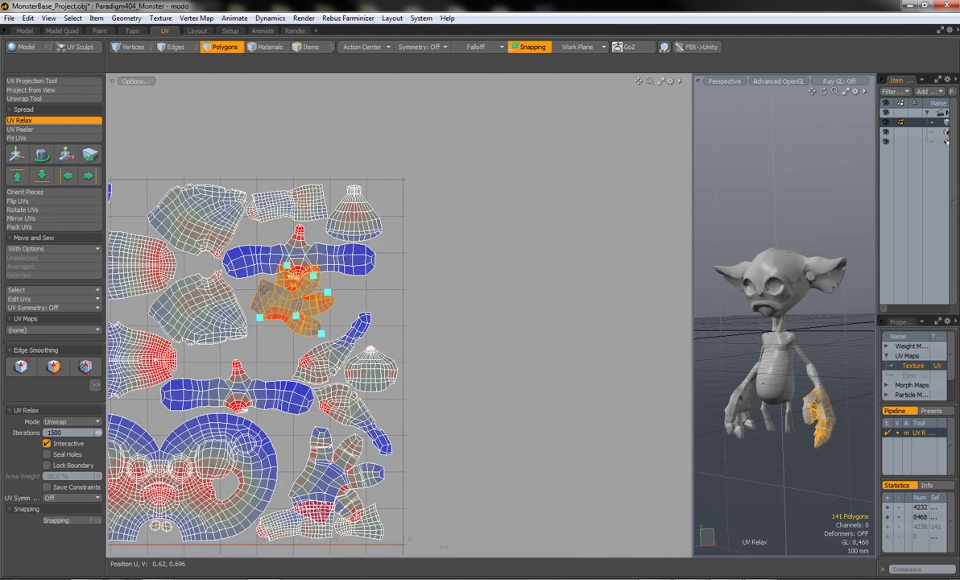
{"action": "scroll", "coordinate": [322, 306], "scroll_direction": "up", "scroll_amount": 1}
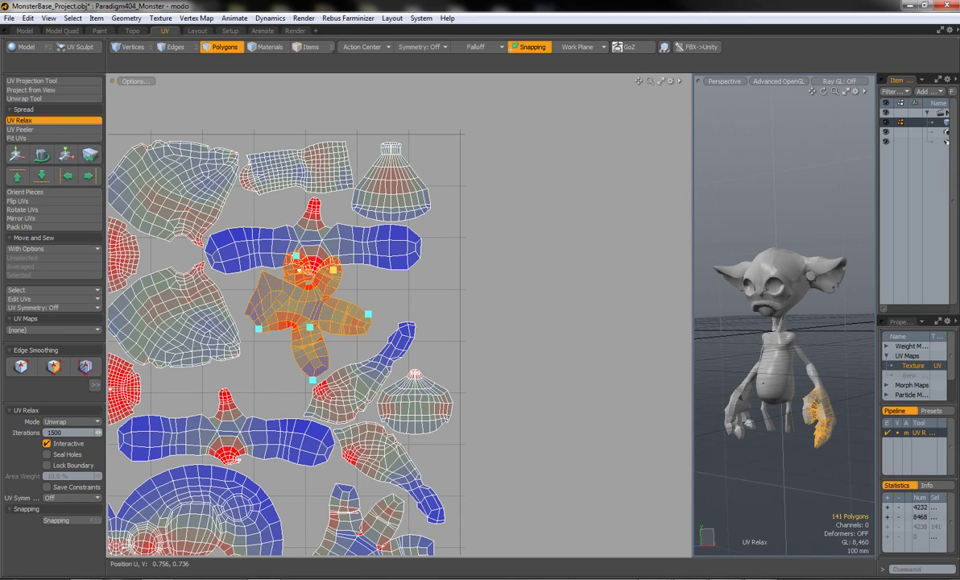
{"action": "key", "text": "space"}
Nudge the hand island slightly into place with Element Move.
{"action": "scroll", "coordinate": [303, 320], "scroll_direction": "up", "scroll_amount": 2}
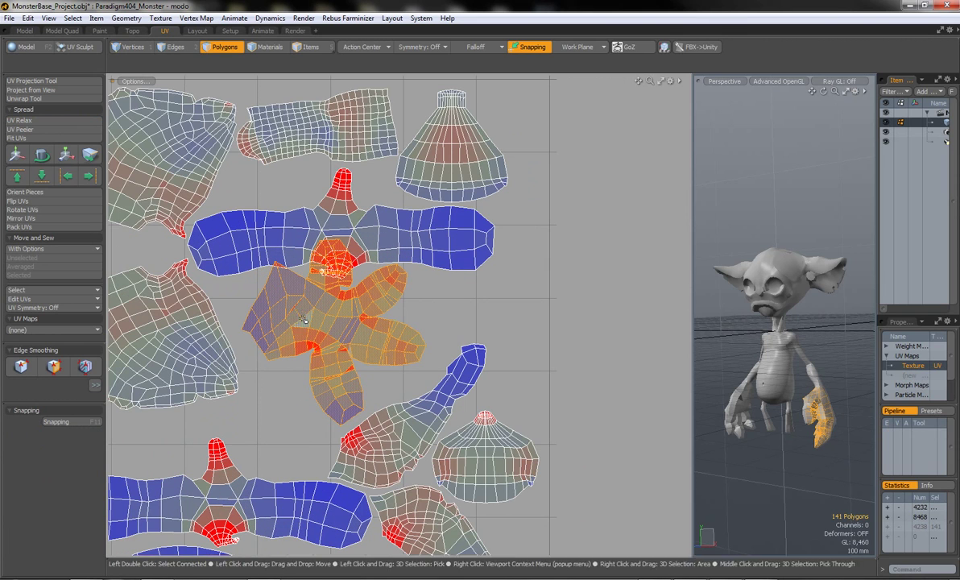
{"action": "key", "text": "t"}
{"action": "left_click_drag", "start_coordinate": [256, 266], "coordinate": [252, 273]}
{"action": "scroll", "coordinate": [273, 265], "scroll_direction": "down", "scroll_amount": 2}
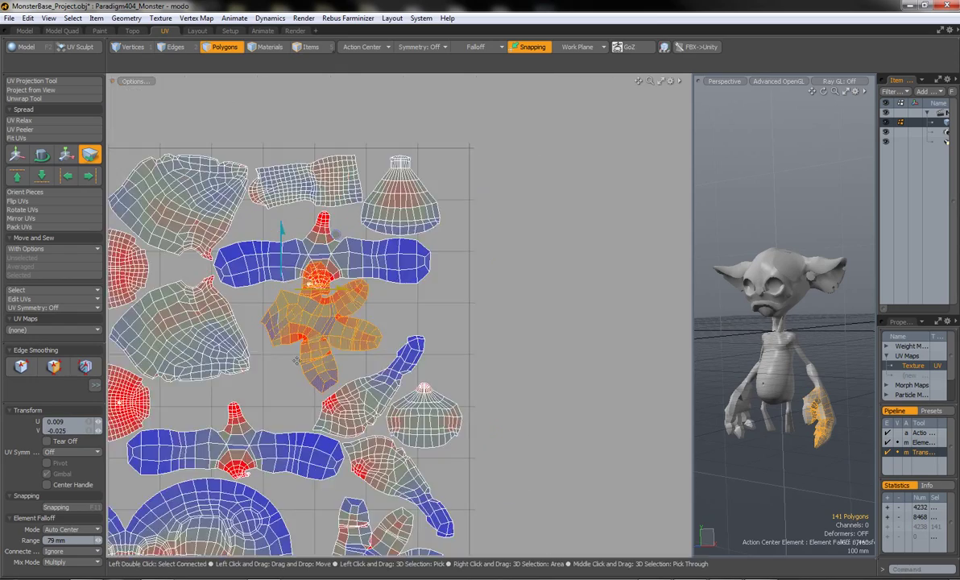
{"action": "scroll", "coordinate": [306, 290], "scroll_direction": "up", "scroll_amount": 4}
{"action": "scroll", "coordinate": [295, 304], "scroll_direction": "down", "scroll_amount": 4}
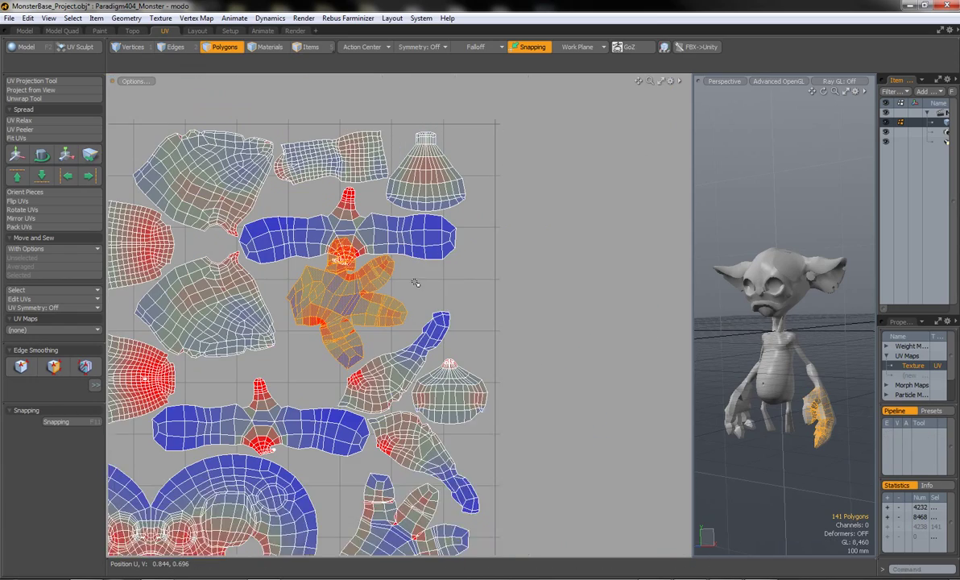
Select the ear UV island and start UV Relax on it.
{"action": "left_click", "coordinate": [378, 338]}
{"action": "left_click", "coordinate": [20, 120]}
{"action": "scroll", "coordinate": [352, 344], "scroll_direction": "up", "scroll_amount": 3}
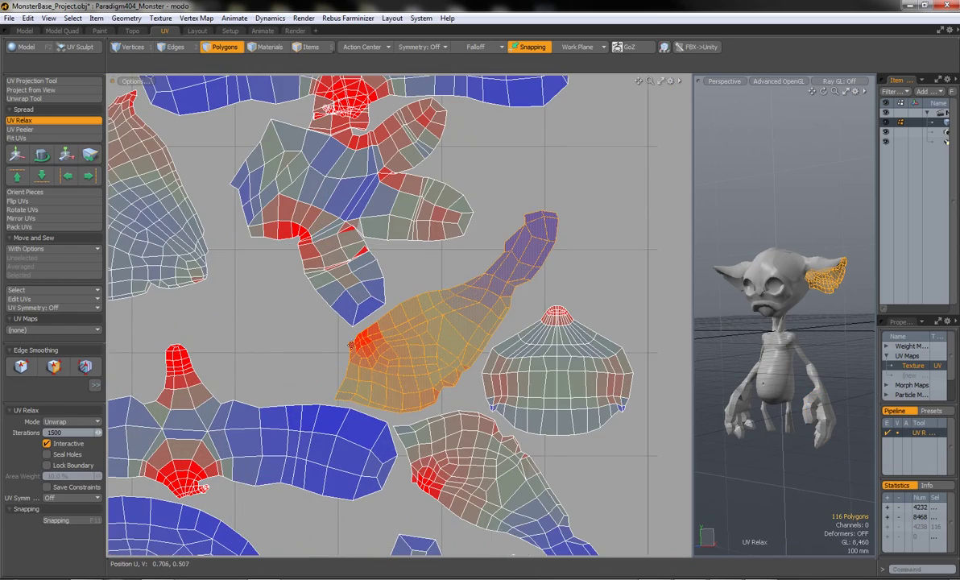
Pin the ear island's tip and middle to relax it open.
{"action": "left_click", "coordinate": [554, 213]}
{"action": "left_click", "coordinate": [469, 281]}
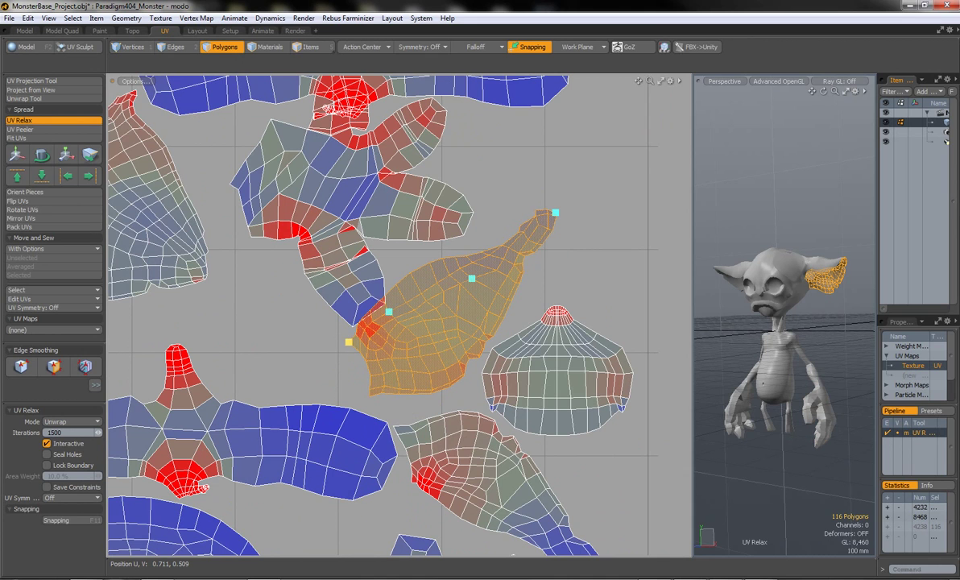
{"action": "scroll", "coordinate": [471, 278], "scroll_direction": "down", "scroll_amount": 3}
{"action": "scroll", "coordinate": [419, 386], "scroll_direction": "up", "scroll_amount": 3}
Relax another small island with pins, pulling it out toward the lower right.
{"action": "left_click", "coordinate": [434, 411]}
{"action": "left_click", "coordinate": [19, 120]}
{"action": "left_click", "coordinate": [387, 407]}
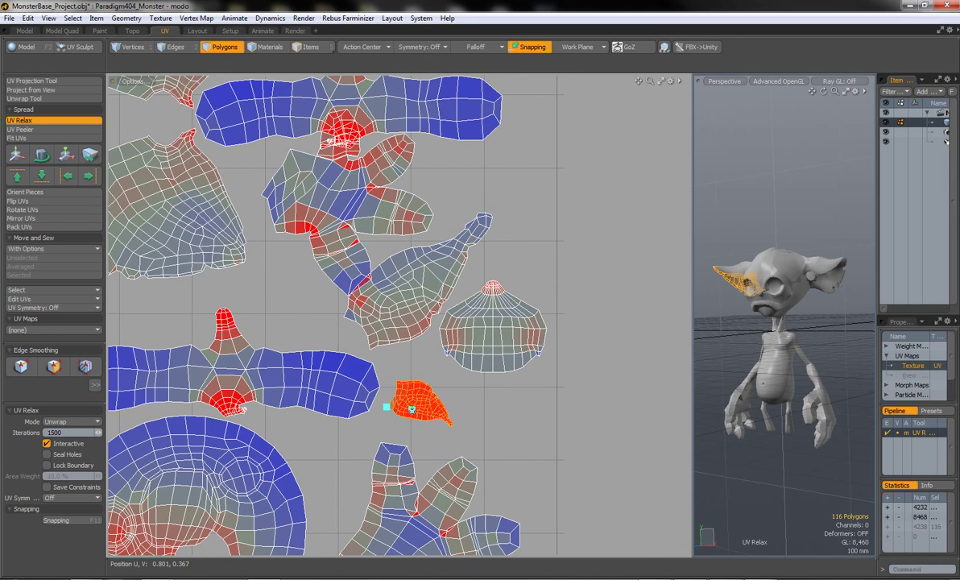
{"action": "left_click_drag", "start_coordinate": [449, 422], "coordinate": [532, 497]}
{"action": "left_click", "coordinate": [488, 451]}
{"action": "left_click", "coordinate": [437, 408]}
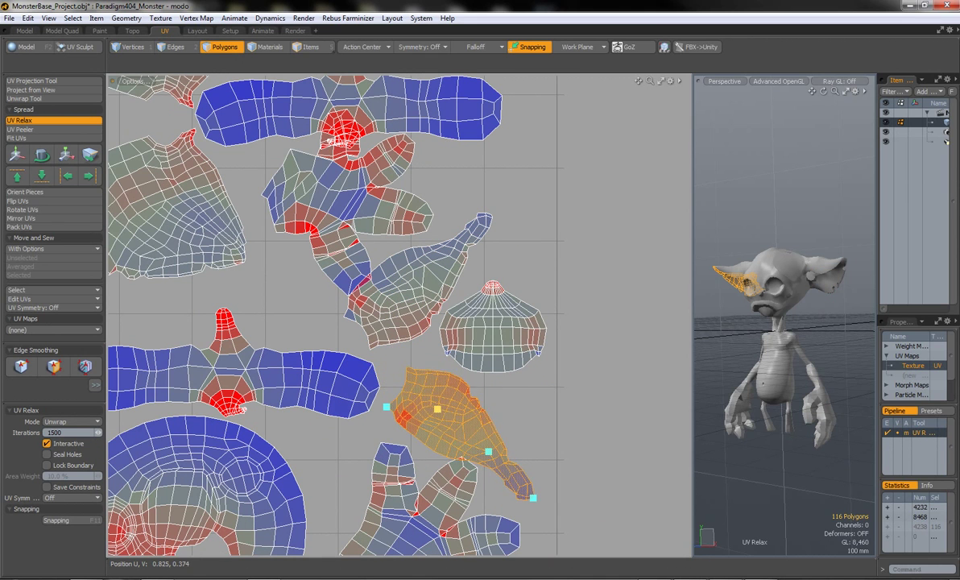
{"action": "left_click_drag", "start_coordinate": [488, 452], "coordinate": [492, 457]}
{"action": "scroll", "coordinate": [416, 398], "scroll_direction": "down", "scroll_amount": 2}
Select the long strip, top arm and top-left small islands and relax them.
{"action": "double_click", "coordinate": [344, 378]}
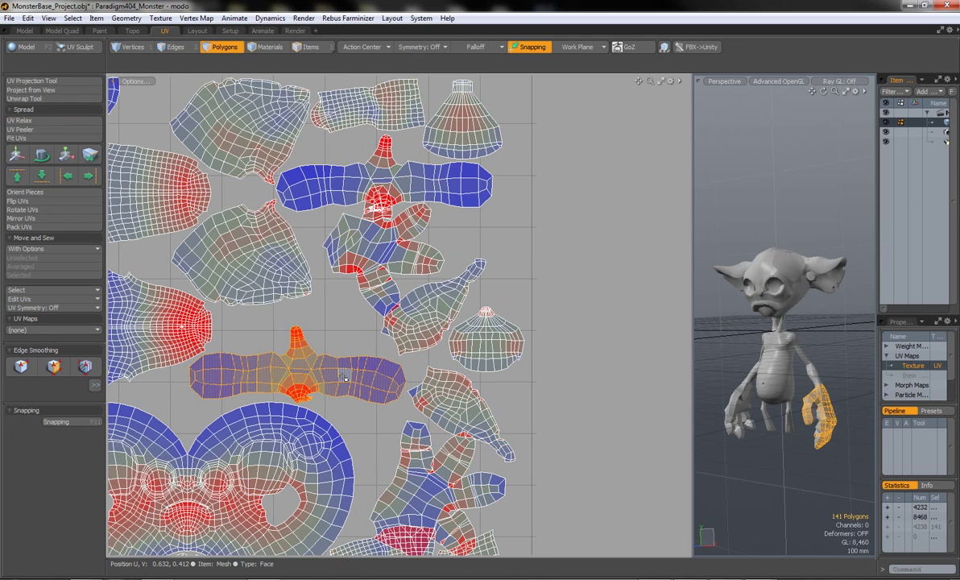
{"action": "double_click", "coordinate": [270, 249]}
{"action": "left_click", "coordinate": [48, 120]}
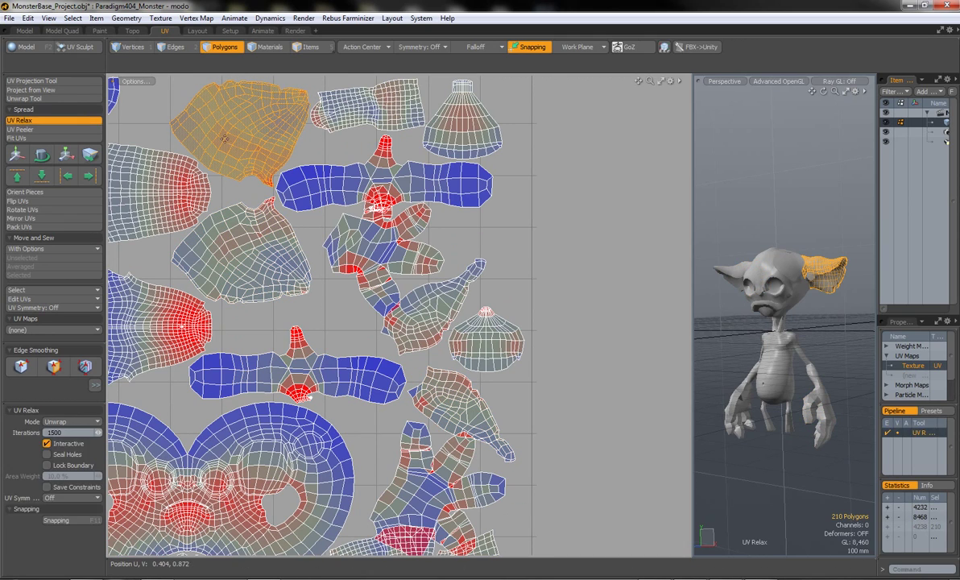
{"action": "scroll", "coordinate": [362, 101], "scroll_direction": "down", "scroll_amount": 3}
{"action": "double_click", "coordinate": [268, 133]}
{"action": "scroll", "coordinate": [268, 133], "scroll_direction": "up", "scroll_amount": 4}
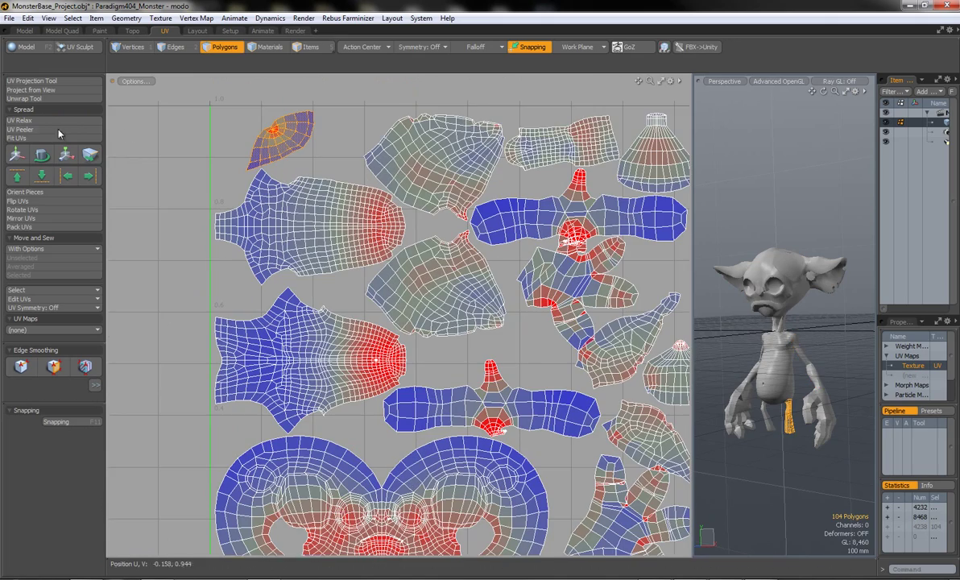
{"action": "left_click", "coordinate": [55, 122]}
{"action": "scroll", "coordinate": [243, 125], "scroll_direction": "up", "scroll_amount": 5}
Select the leg islands in edge mode and hide all unselected geometry with Shift+H.
{"action": "key", "text": "2"}
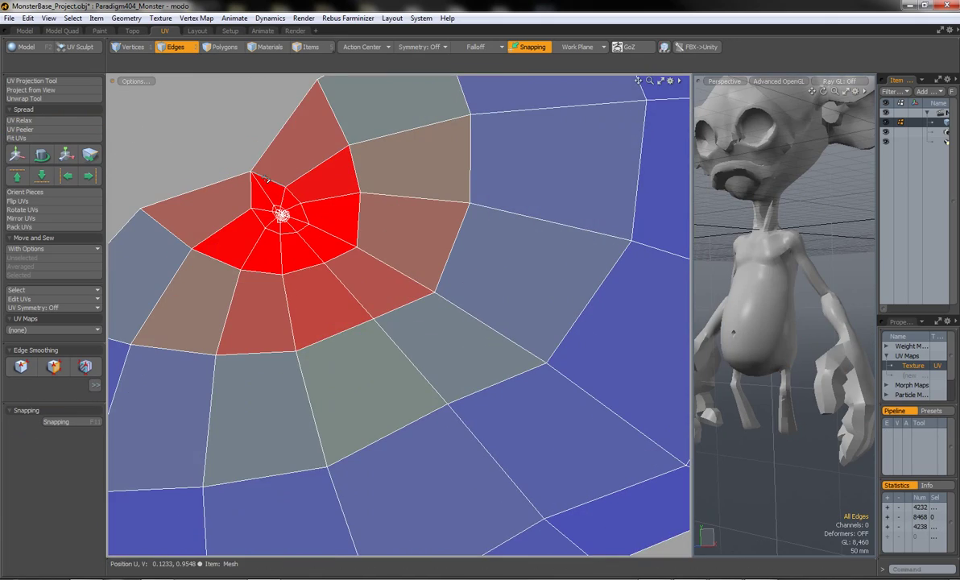
{"action": "scroll", "coordinate": [298, 214], "scroll_direction": "down", "scroll_amount": 2}
{"action": "double_click", "coordinate": [330, 241]}
{"action": "scroll", "coordinate": [330, 241], "scroll_direction": "down", "scroll_amount": 5}
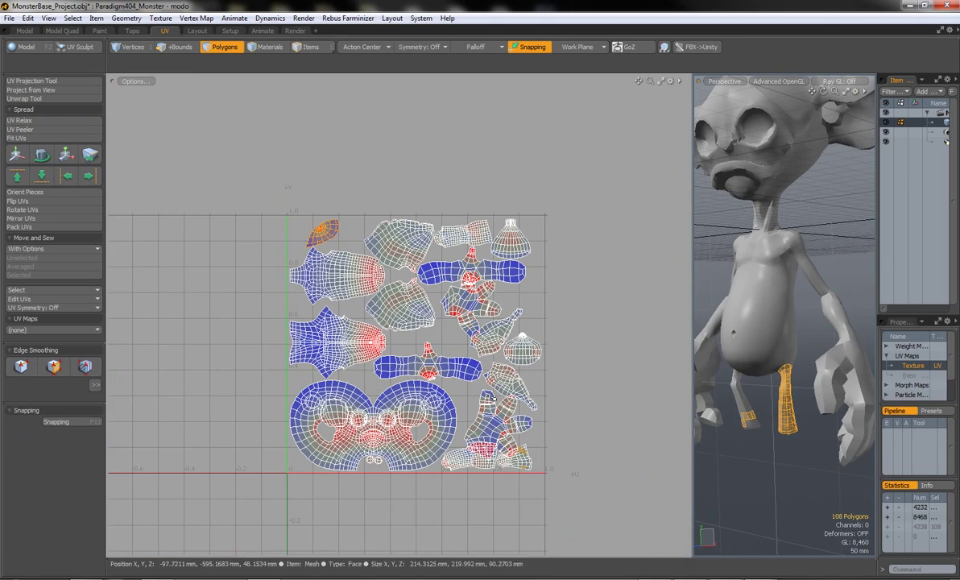
{"action": "key", "text": "shift+h"}
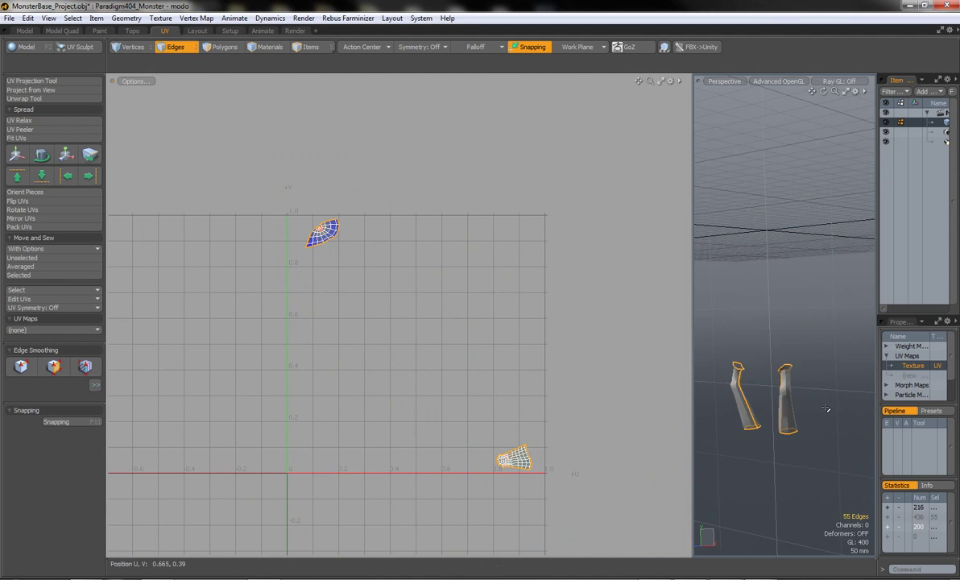
Unwrap the leg pieces into new UV islands and relax them.
{"action": "mouse_move", "coordinate": [781, 322]}
{"action": "left_mouse_down", "text": "alt"}
{"action": "mouse_move", "coordinate": [894, 326]}
{"action": "mouse_move", "coordinate": [822, 324]}
{"action": "left_mouse_up", "text": "alt"}
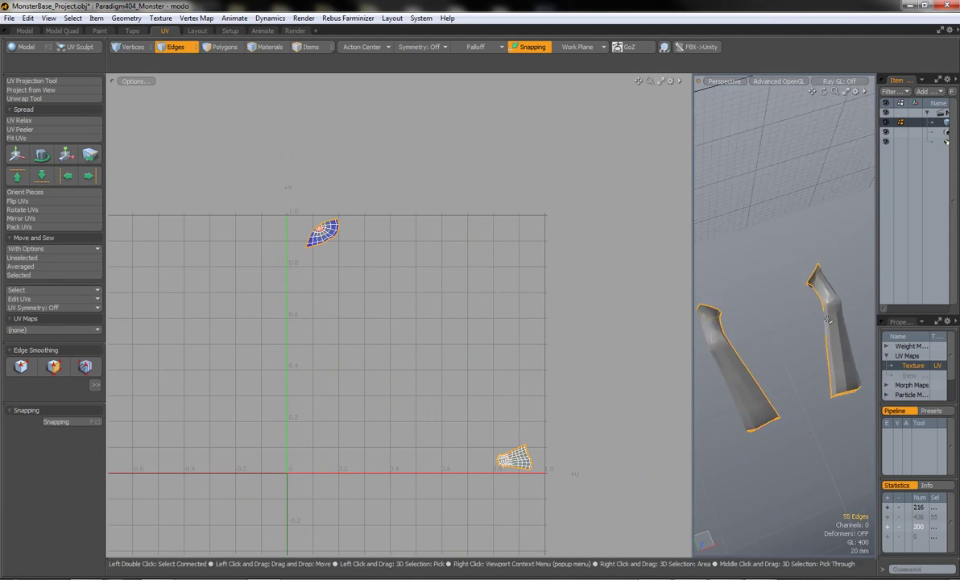
{"action": "left_click", "coordinate": [26, 97]}
{"action": "left_click", "coordinate": [19, 120]}
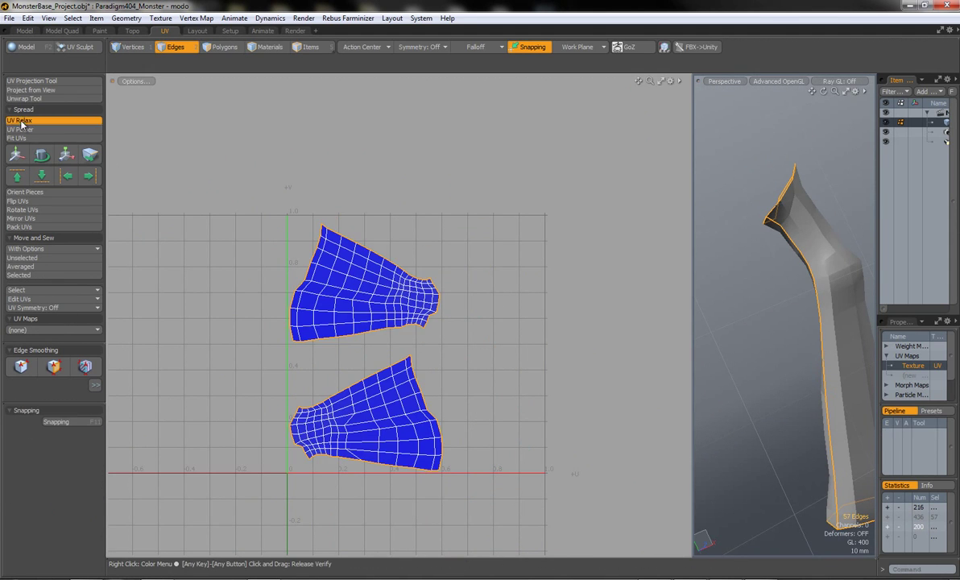
{"action": "key", "text": "3"}
{"action": "left_click", "coordinate": [520, 349]}
Unhide all parts and repack every UV island into the square.
{"action": "key", "text": "u"}
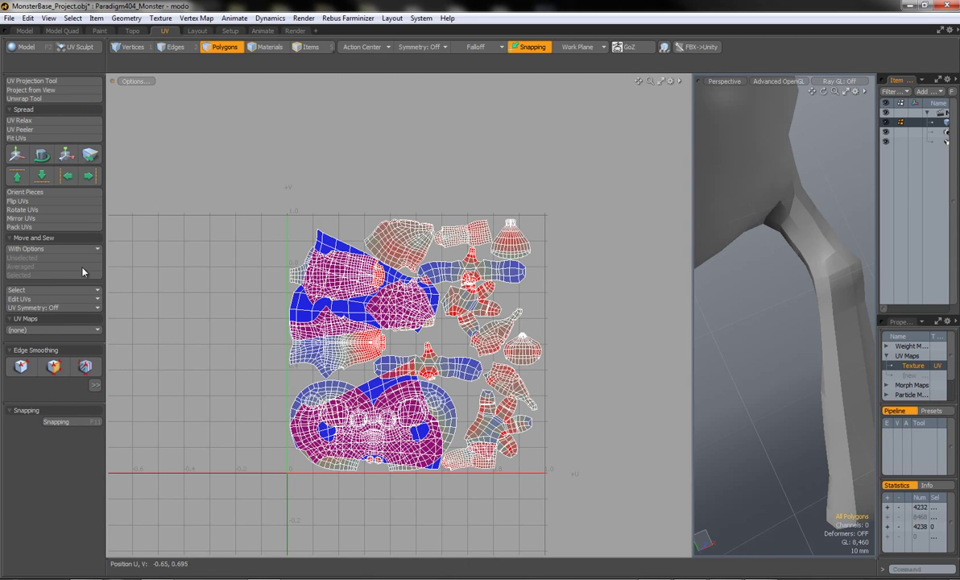
{"action": "left_click", "coordinate": [20, 227]}
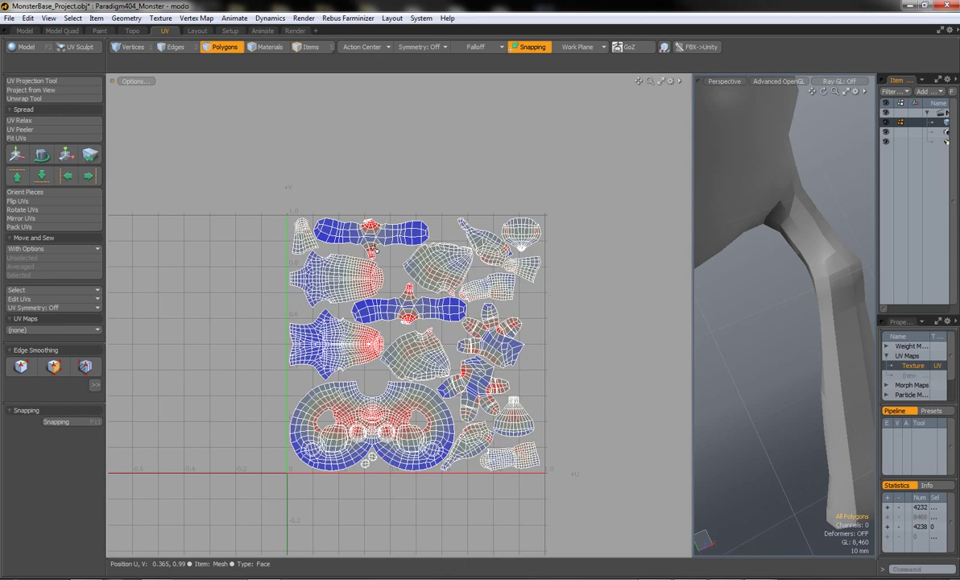
{"action": "scroll", "coordinate": [378, 346], "scroll_direction": "up", "scroll_amount": 5}
{"action": "scroll", "coordinate": [785, 306], "scroll_direction": "down", "scroll_amount": 5}
{"action": "scroll", "coordinate": [785, 306], "scroll_direction": "up", "scroll_amount": 5}
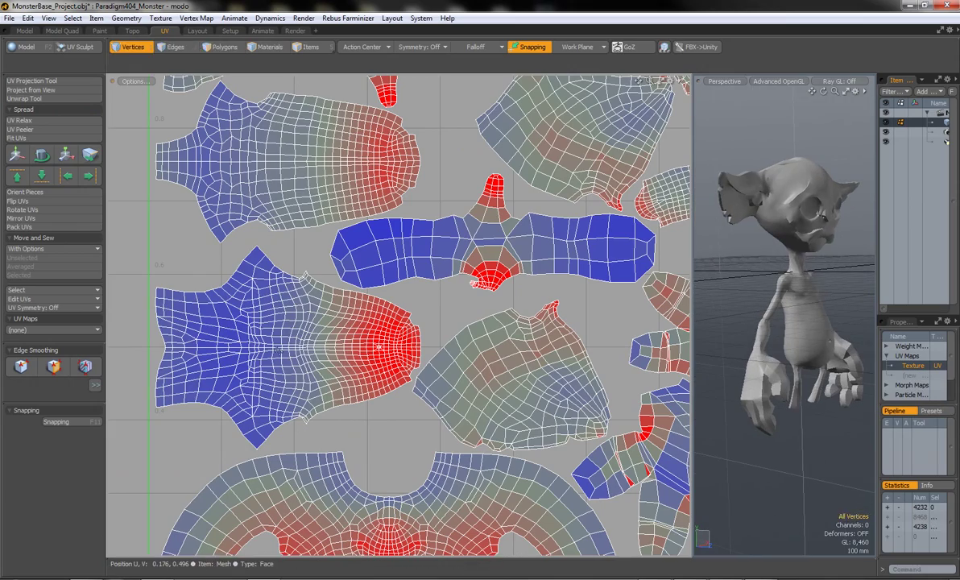
Relax the large body island with pins, stretching it wider.
{"action": "key", "text": "3"}
{"action": "double_click", "coordinate": [185, 265]}
{"action": "left_click", "coordinate": [19, 120]}
{"action": "left_click", "coordinate": [178, 256]}
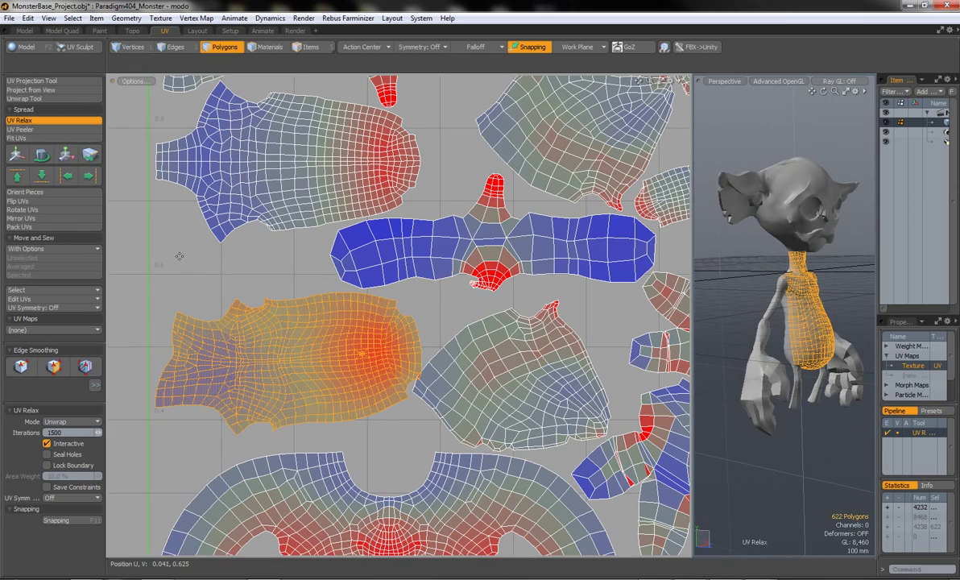
{"action": "left_click", "coordinate": [172, 350]}
{"action": "scroll", "coordinate": [253, 328], "scroll_direction": "up", "scroll_amount": 2}
{"action": "left_click_drag", "start_coordinate": [483, 358], "coordinate": [513, 359]}
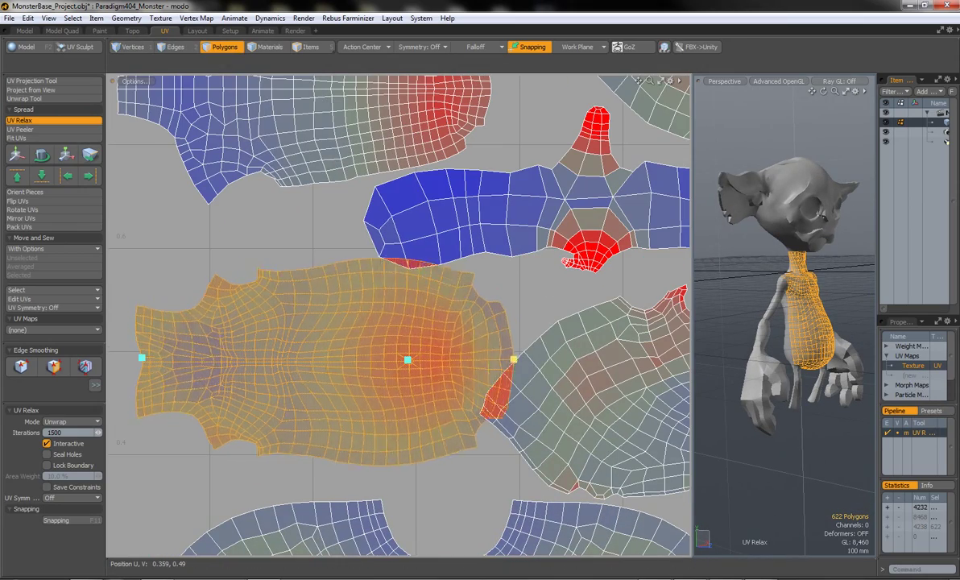
{"action": "scroll", "coordinate": [403, 363], "scroll_direction": "down", "scroll_amount": 3}
Move the torso island up and left and relax it again, then select the head island.
{"action": "key", "text": "space"}
{"action": "left_click_drag", "start_coordinate": [206, 377], "coordinate": [236, 236]}
{"action": "left_click", "coordinate": [19, 120]}
{"action": "left_click", "coordinate": [236, 236]}
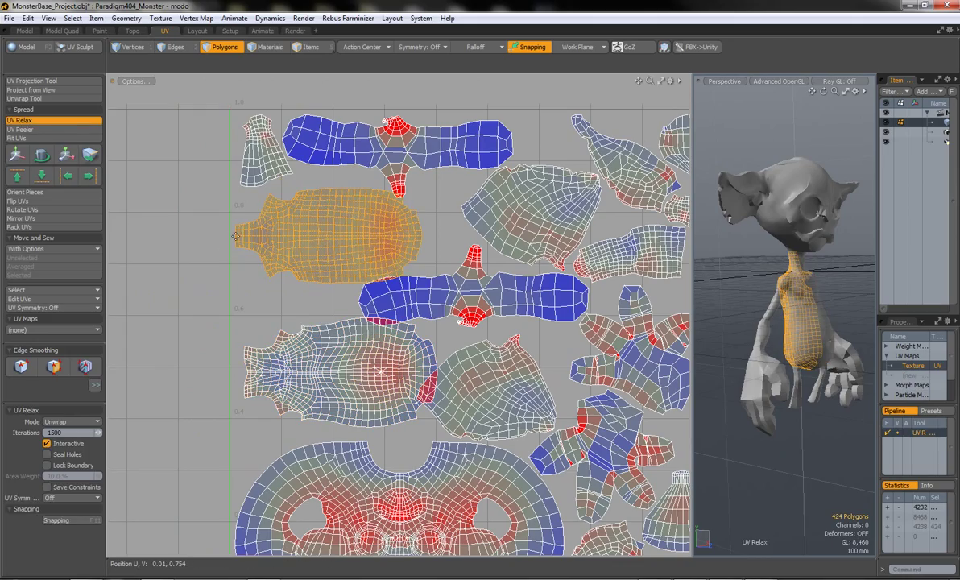
{"action": "scroll", "coordinate": [236, 235], "scroll_direction": "down", "scroll_amount": 3}
{"action": "scroll", "coordinate": [322, 362], "scroll_direction": "up", "scroll_amount": 3}
{"action": "double_click", "coordinate": [315, 370]}
Deselect the head, then relax the hand island with pins, pulling its lobes apart.
{"action": "key", "text": "w"}
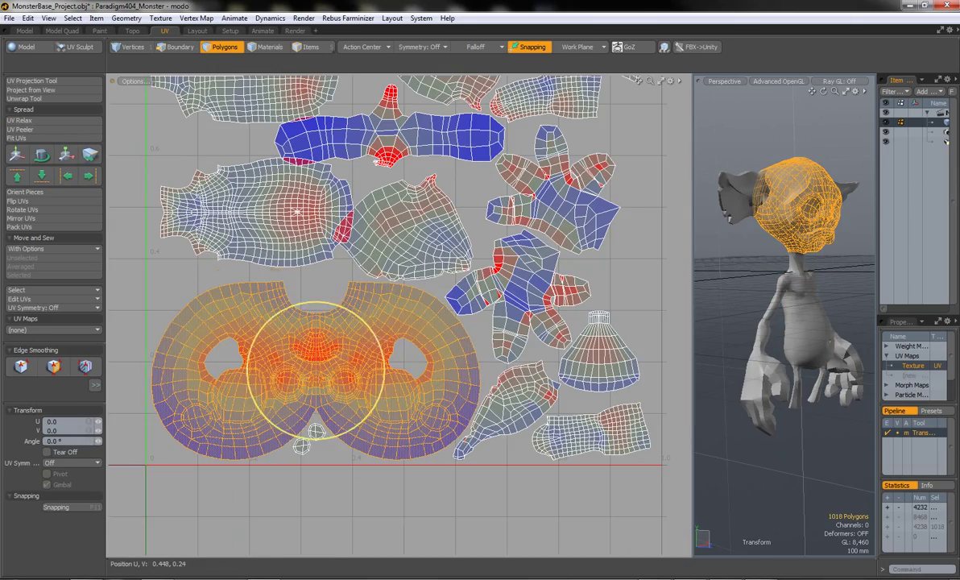
{"action": "key", "text": "space"}
{"action": "scroll", "coordinate": [248, 239], "scroll_direction": "up", "scroll_amount": 5}
{"action": "scroll", "coordinate": [248, 239], "scroll_direction": "down", "scroll_amount": 4}
{"action": "scroll", "coordinate": [248, 239], "scroll_direction": "up", "scroll_amount": 1}
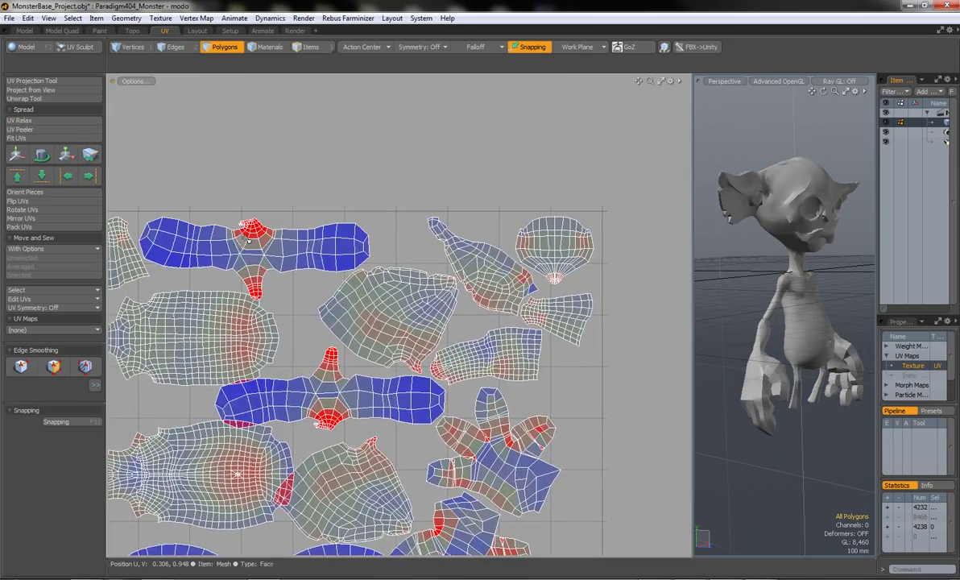
{"action": "double_click", "coordinate": [248, 239]}
{"action": "left_click", "coordinate": [19, 120]}
{"action": "left_click", "coordinate": [257, 238]}
{"action": "left_click", "coordinate": [165, 231]}
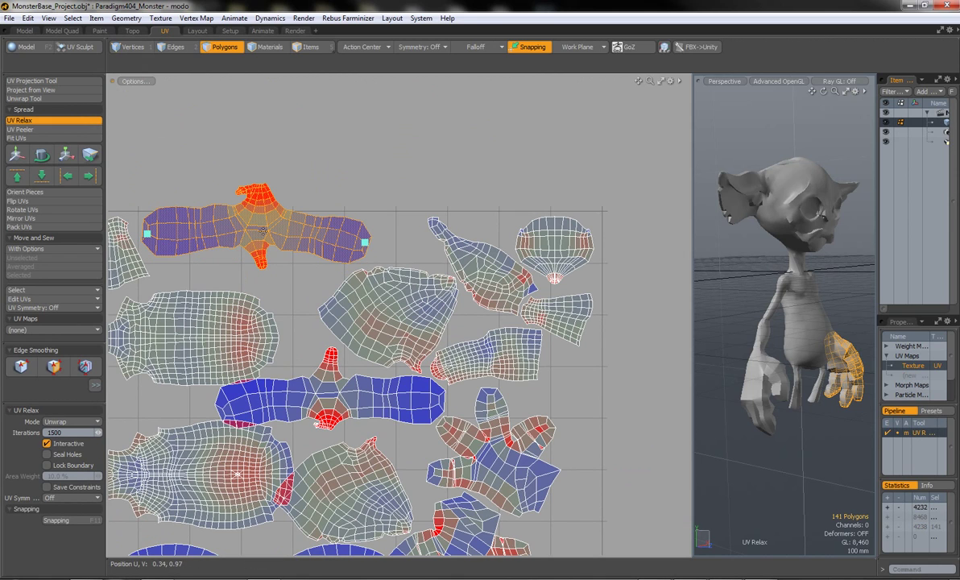
{"action": "left_click_drag", "start_coordinate": [262, 268], "coordinate": [257, 326]}
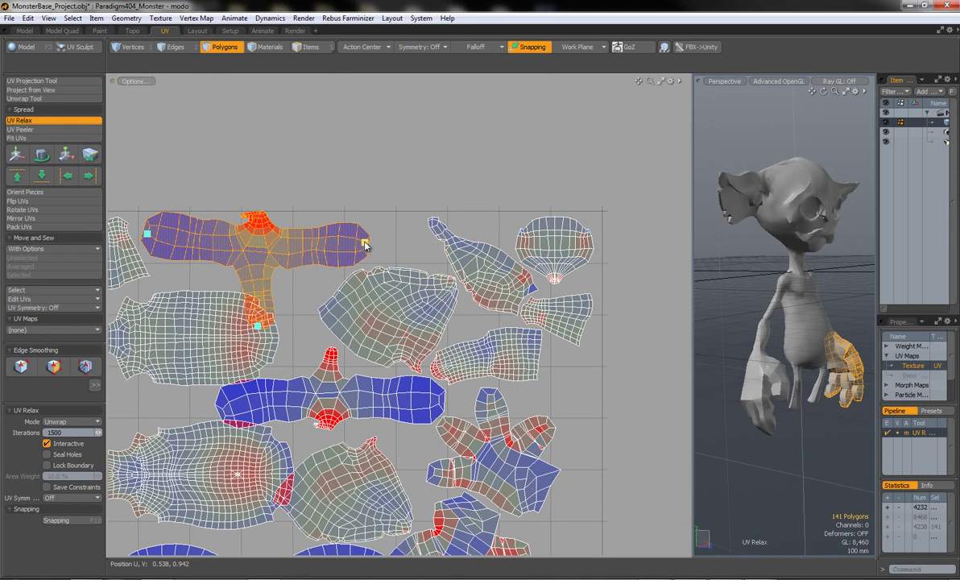
{"action": "mouse_move", "coordinate": [364, 245]}
{"action": "left_mouse_down"}
{"action": "mouse_move", "coordinate": [322, 271]}
{"action": "mouse_move", "coordinate": [322, 289]}
{"action": "left_mouse_up"}
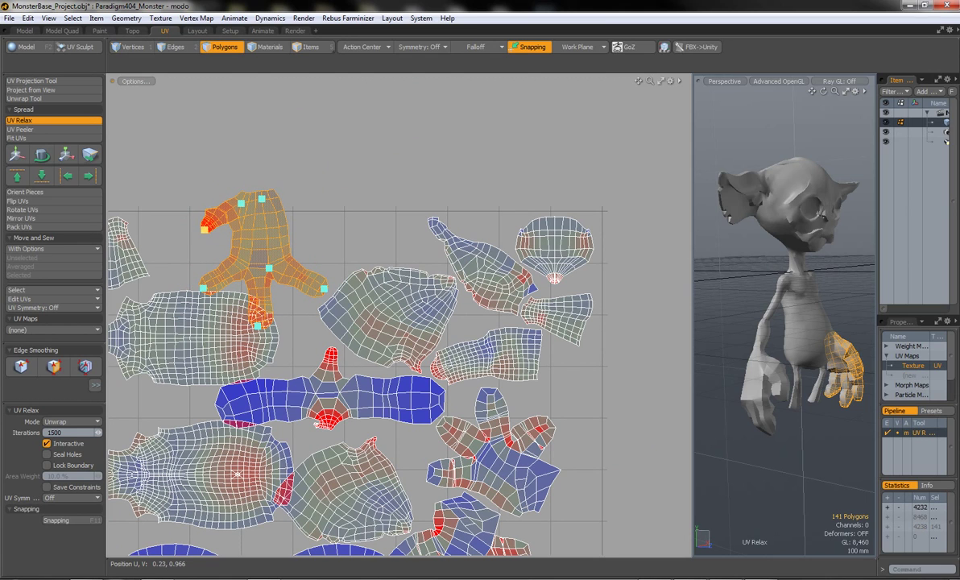
{"action": "left_click_drag", "start_coordinate": [269, 268], "coordinate": [266, 264]}
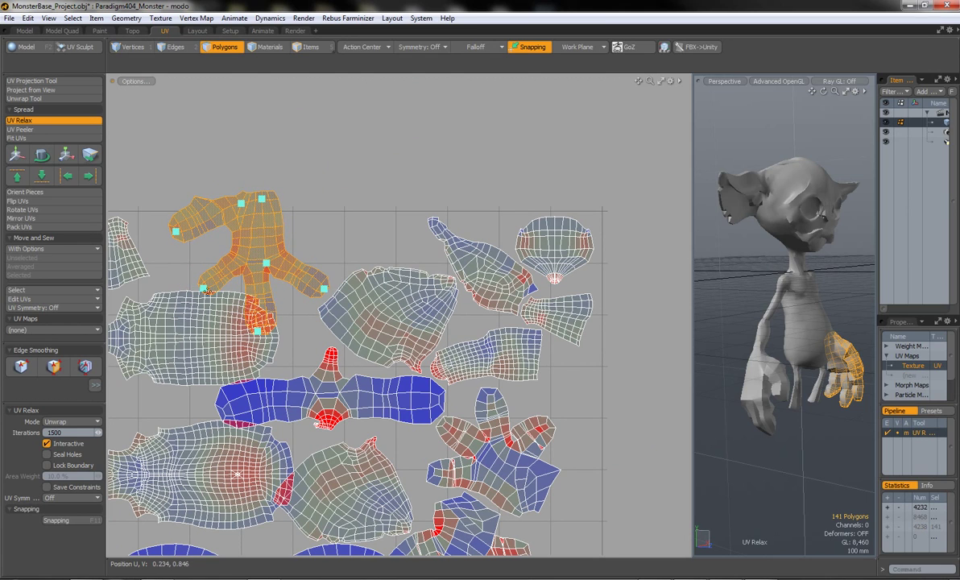
Move the hand island up above the grid.
{"action": "scroll", "coordinate": [326, 293], "scroll_direction": "down", "scroll_amount": 3}
{"action": "left_click", "coordinate": [326, 316]}
{"action": "left_click_drag", "start_coordinate": [326, 316], "coordinate": [376, 121]}
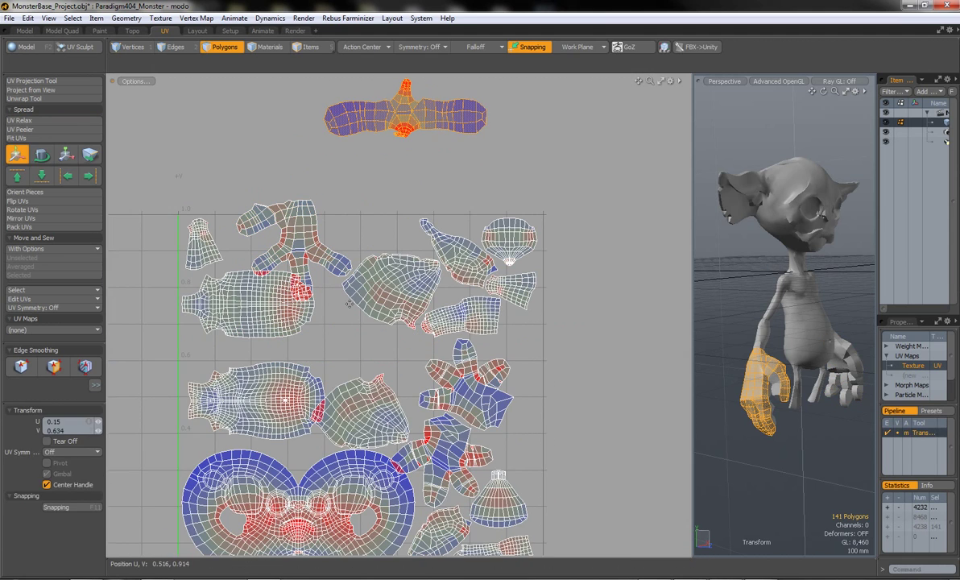
{"action": "left_click_drag", "start_coordinate": [336, 361], "coordinate": [355, 366], "text": "alt+shift"}
{"action": "scroll", "coordinate": [354, 366], "scroll_direction": "up", "scroll_amount": 3}
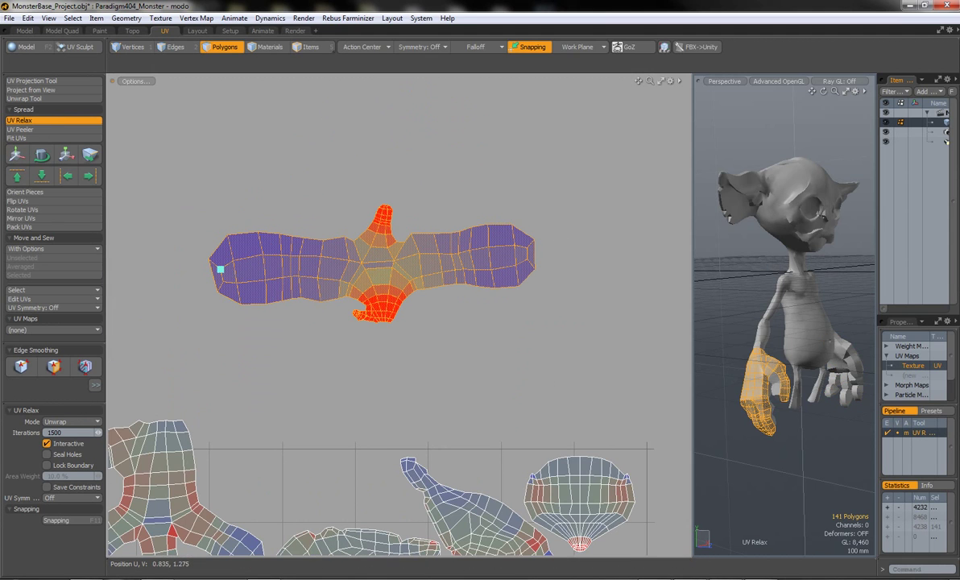
Pin the hand island's ends and swing them up into spread fingers, then finish relaxing.
{"action": "left_click", "coordinate": [526, 247]}
{"action": "left_click", "coordinate": [385, 199]}
{"action": "left_click_drag", "start_coordinate": [385, 199], "coordinate": [383, 148]}
{"action": "left_click", "coordinate": [367, 229]}
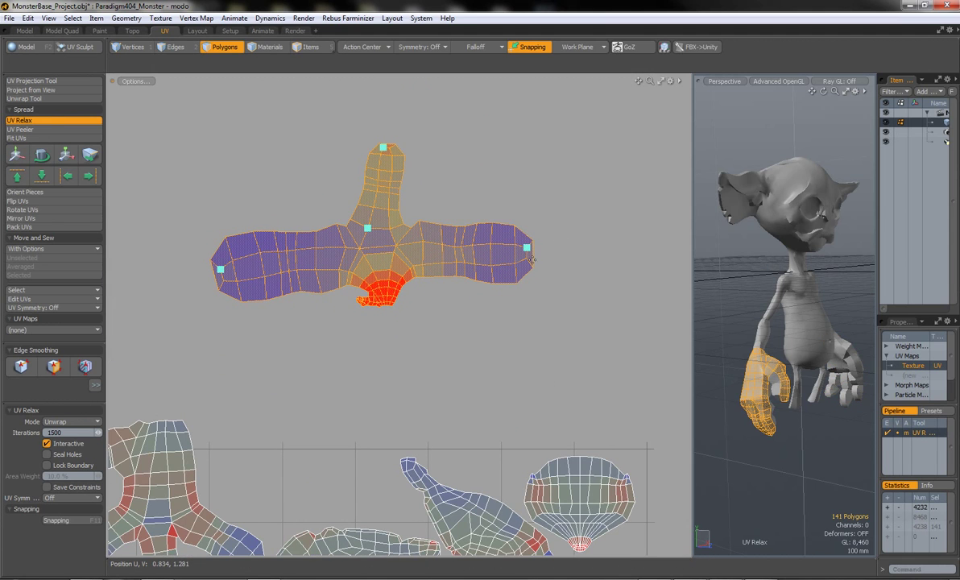
{"action": "left_click_drag", "start_coordinate": [530, 259], "coordinate": [447, 166]}
{"action": "left_click_drag", "start_coordinate": [220, 269], "coordinate": [292, 206]}
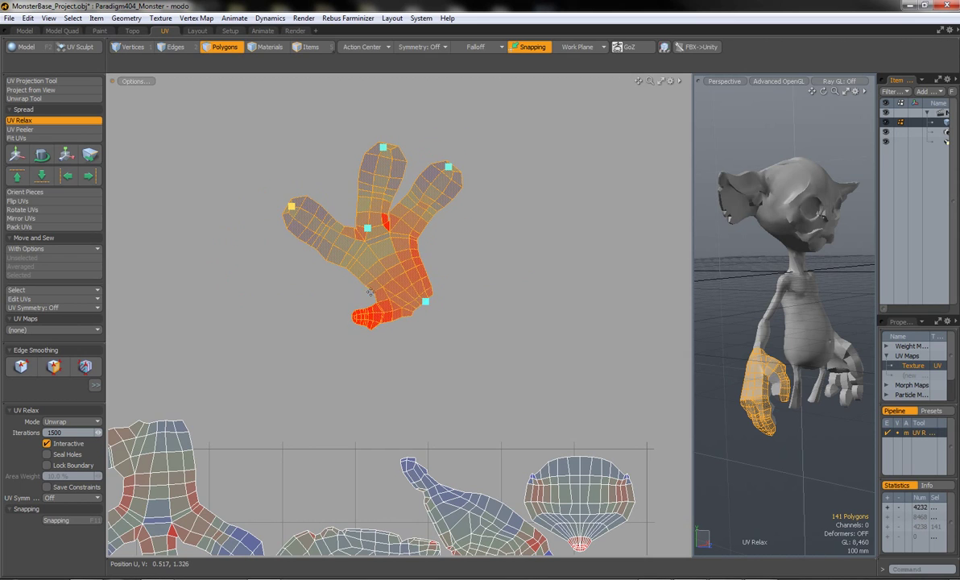
{"action": "mouse_move", "coordinate": [425, 302]}
{"action": "left_mouse_down"}
{"action": "mouse_move", "coordinate": [374, 318]}
{"action": "mouse_move", "coordinate": [301, 305]}
{"action": "left_mouse_up"}
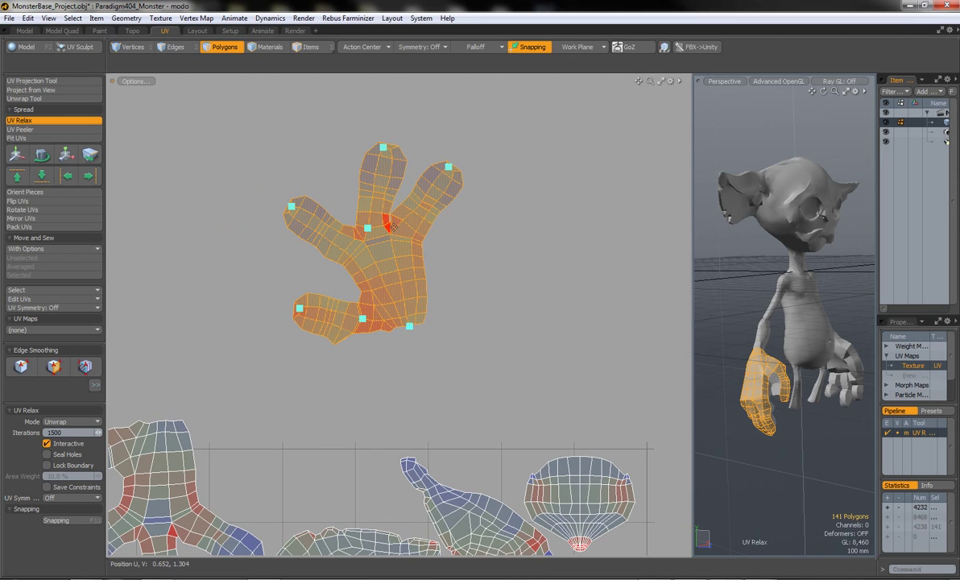
{"action": "left_click_drag", "start_coordinate": [383, 148], "coordinate": [342, 151]}
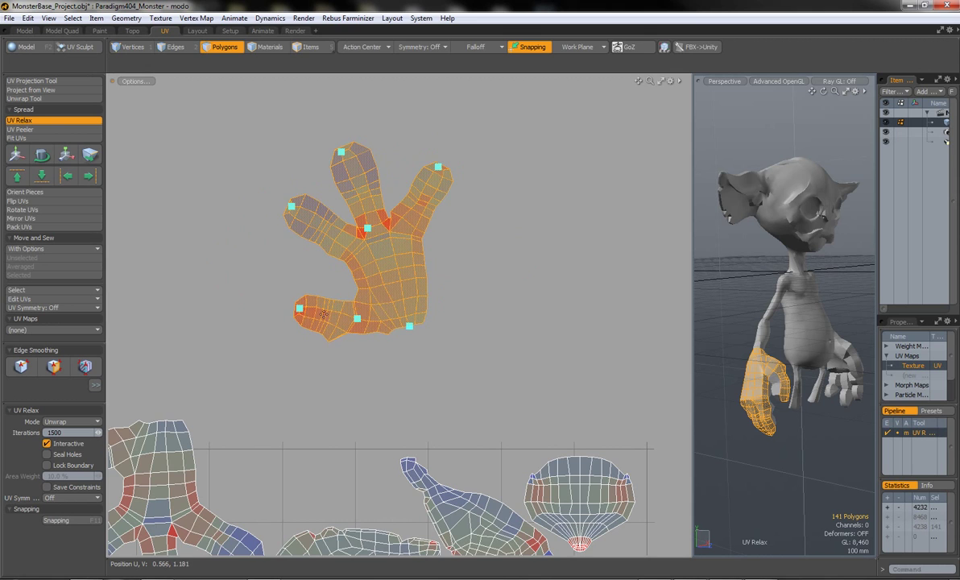
{"action": "key", "text": "a"}
{"action": "left_click", "coordinate": [134, 81]}
Dismiss the confirmation and enable Show Overlap so overlapping UVs appear red.
{"action": "left_click", "coordinate": [121, 121]}
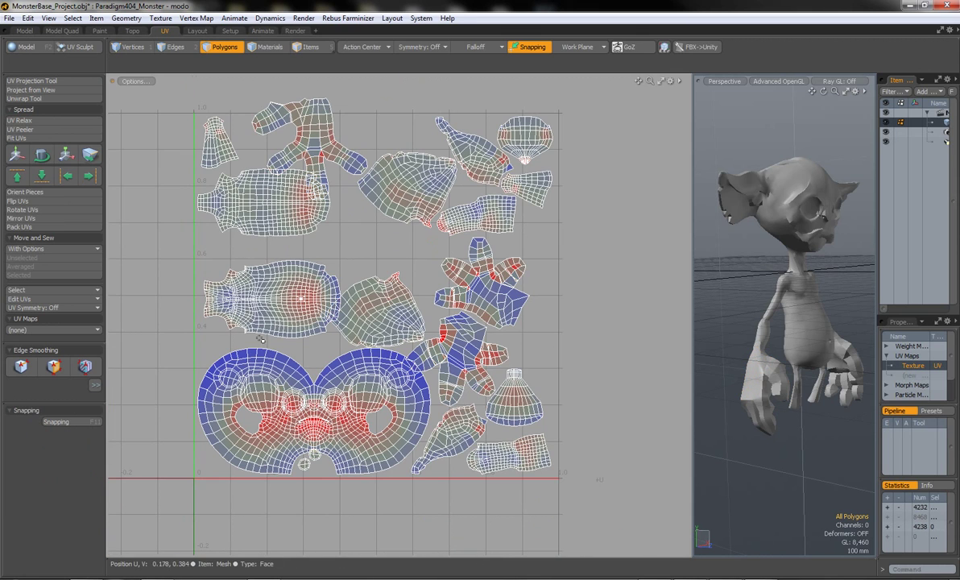
{"action": "left_click", "coordinate": [854, 394]}
{"action": "left_click", "coordinate": [121, 80]}
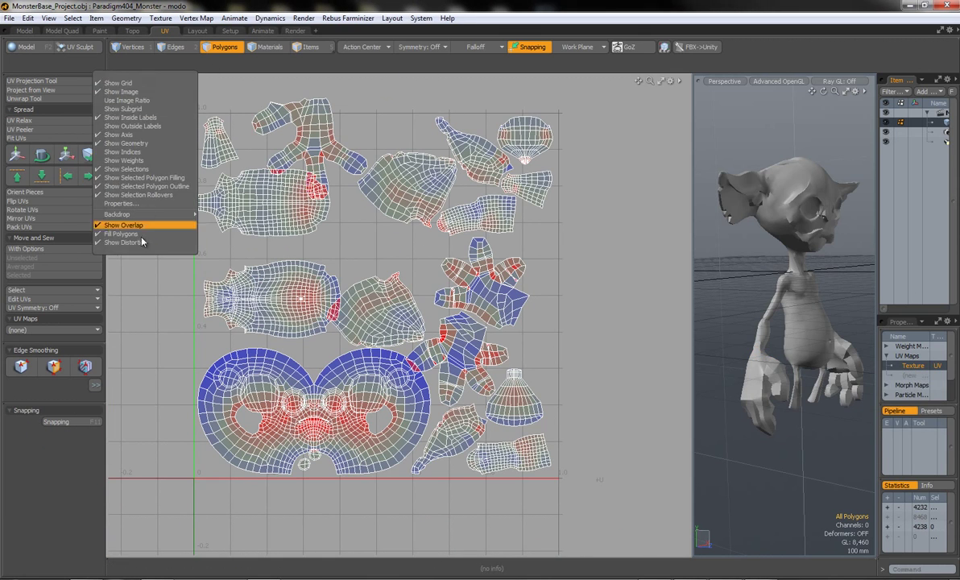
{"action": "left_click", "coordinate": [107, 226]}
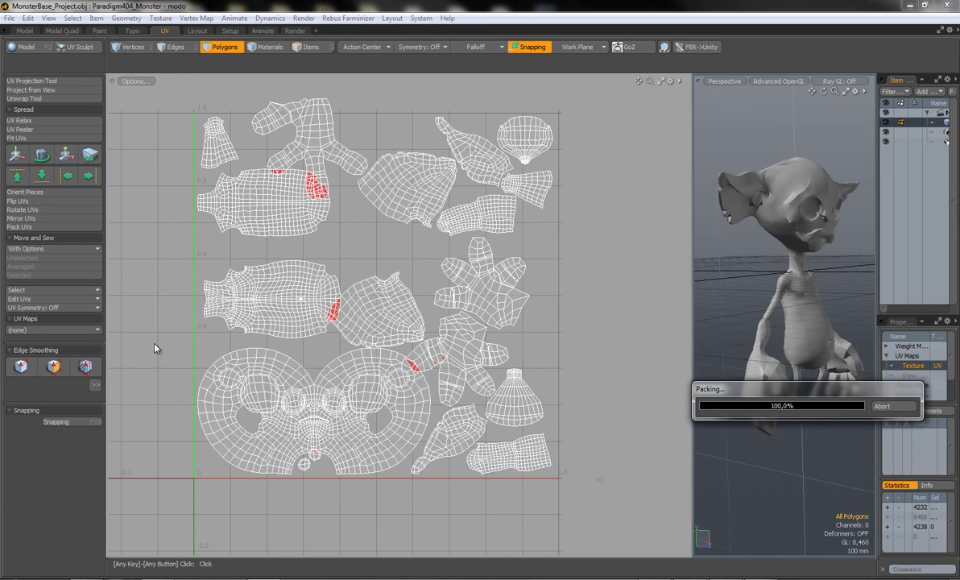
{"action": "scroll", "coordinate": [464, 227], "scroll_direction": "up", "scroll_amount": 5}
Zoom in and nudge overlapping UV polygons and vertices apart with Element Move.
{"action": "key", "text": "t"}
{"action": "left_click_drag", "start_coordinate": [464, 227], "coordinate": [451, 244]}
{"action": "scroll", "coordinate": [461, 229], "scroll_direction": "up", "scroll_amount": 3}
{"action": "scroll", "coordinate": [449, 241], "scroll_direction": "up", "scroll_amount": 2}
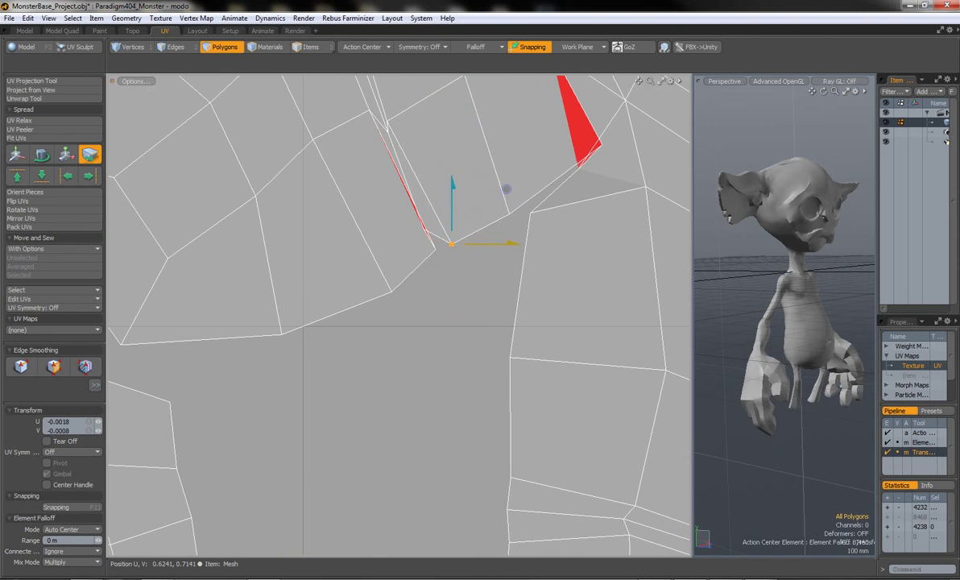
{"action": "scroll", "coordinate": [395, 199], "scroll_direction": "down", "scroll_amount": 3}
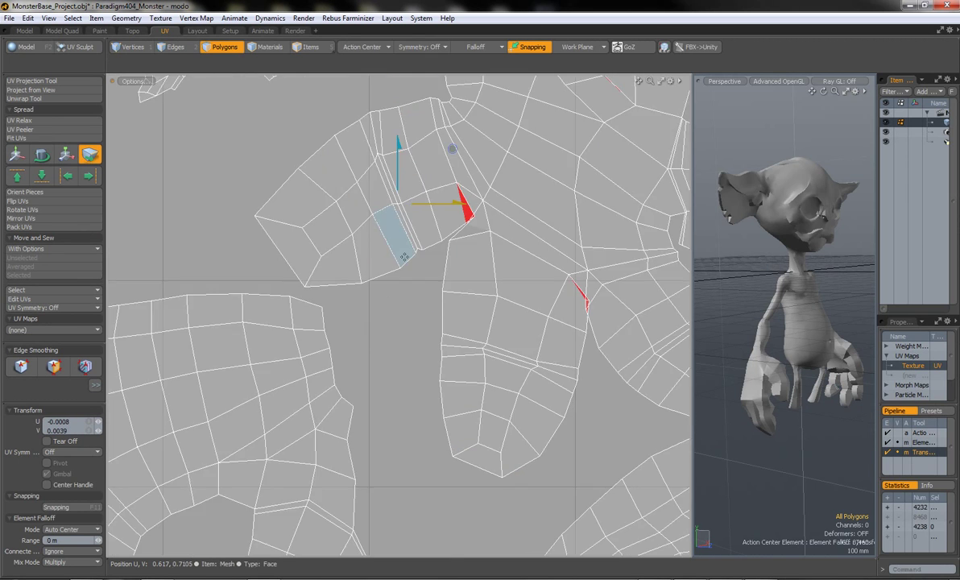
{"action": "scroll", "coordinate": [395, 200], "scroll_direction": "up", "scroll_amount": 3}
{"action": "scroll", "coordinate": [362, 239], "scroll_direction": "down", "scroll_amount": 3}
{"action": "scroll", "coordinate": [361, 239], "scroll_direction": "up", "scroll_amount": 3}
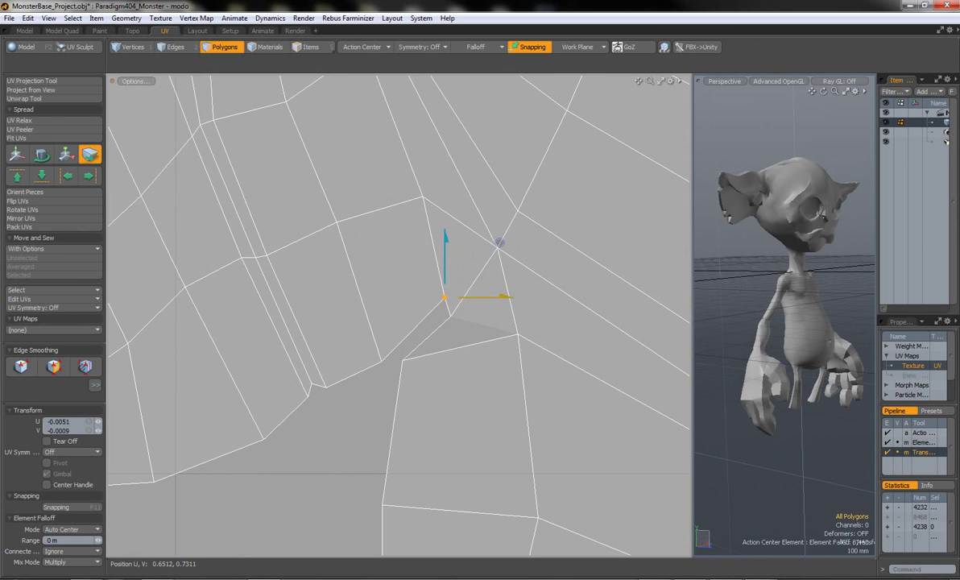
{"action": "scroll", "coordinate": [415, 362], "scroll_direction": "down", "scroll_amount": 1}
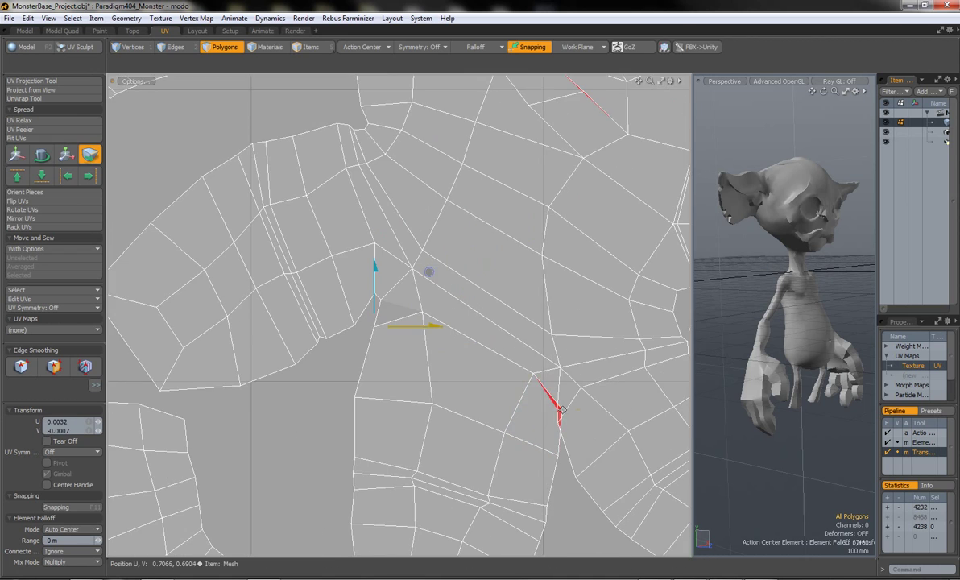
{"action": "scroll", "coordinate": [376, 268], "scroll_direction": "up", "scroll_amount": 2}
{"action": "scroll", "coordinate": [546, 353], "scroll_direction": "down", "scroll_amount": 3}
{"action": "scroll", "coordinate": [483, 211], "scroll_direction": "up", "scroll_amount": 3}
{"action": "left_click_drag", "start_coordinate": [483, 210], "coordinate": [473, 203]}
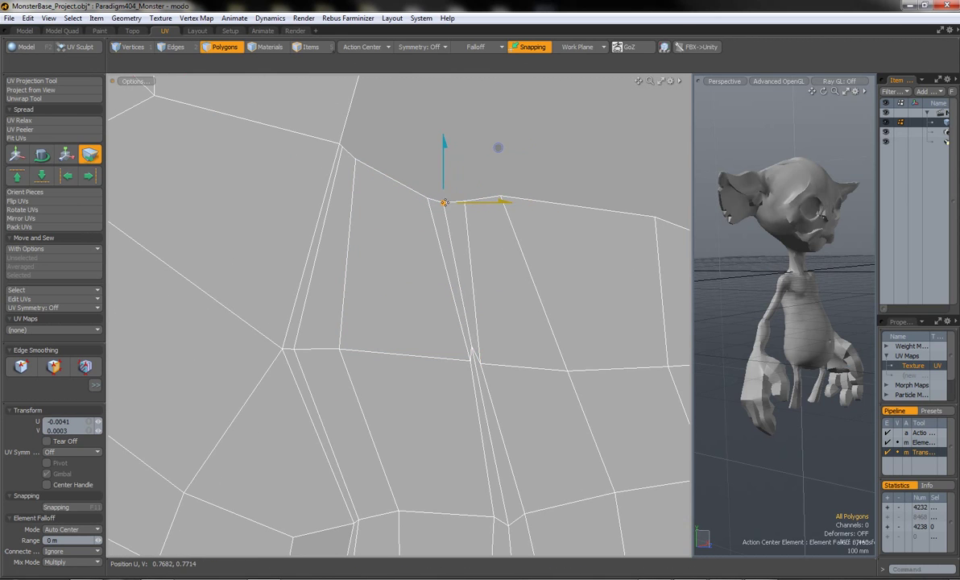
{"action": "scroll", "coordinate": [473, 202], "scroll_direction": "down", "scroll_amount": 3}
{"action": "left_click", "coordinate": [339, 318]}
{"action": "scroll", "coordinate": [755, 354], "scroll_direction": "up", "scroll_amount": 5}
Frame the red overlapping UV polygon in both the 3D view and the widened UV editor.
{"action": "key", "text": "Tab"}
{"action": "scroll", "coordinate": [755, 353], "scroll_direction": "down", "scroll_amount": 3}
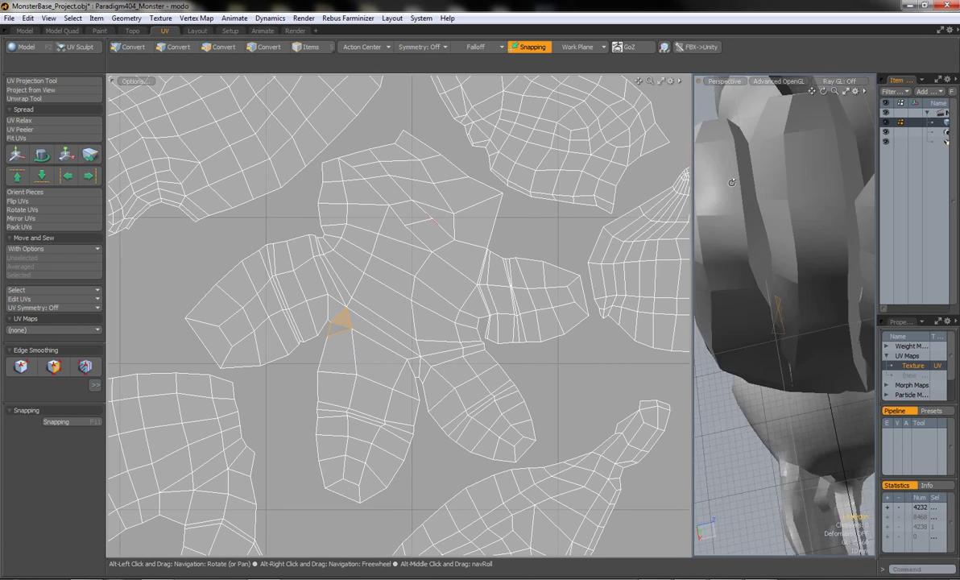
{"action": "key", "text": "3"}
{"action": "scroll", "coordinate": [765, 358], "scroll_direction": "up", "scroll_amount": 4}
{"action": "scroll", "coordinate": [774, 364], "scroll_direction": "up", "scroll_amount": 3}
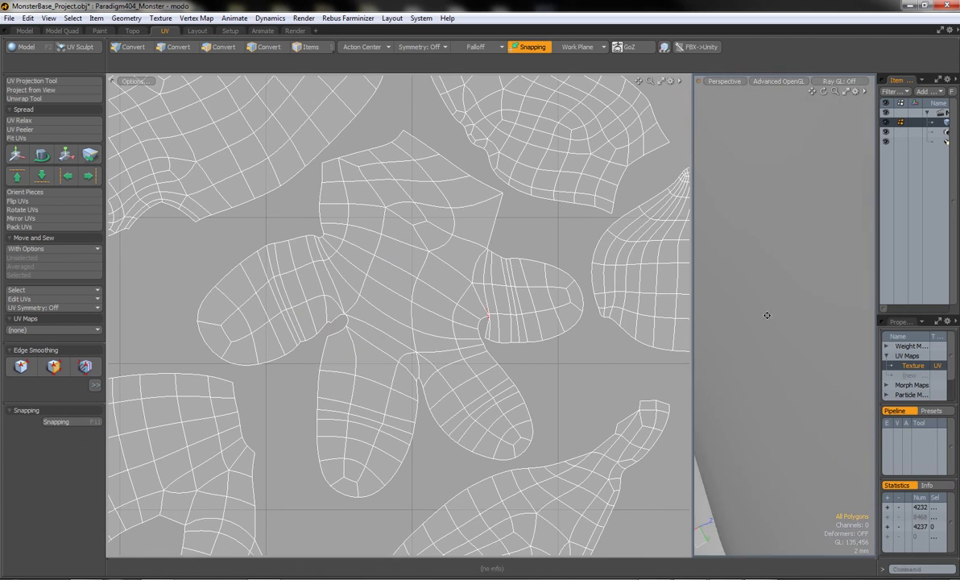
{"action": "left_click_drag", "start_coordinate": [692, 260], "coordinate": [408, 266]}
{"action": "scroll", "coordinate": [208, 314], "scroll_direction": "up", "scroll_amount": 3}
{"action": "key", "text": "1"}
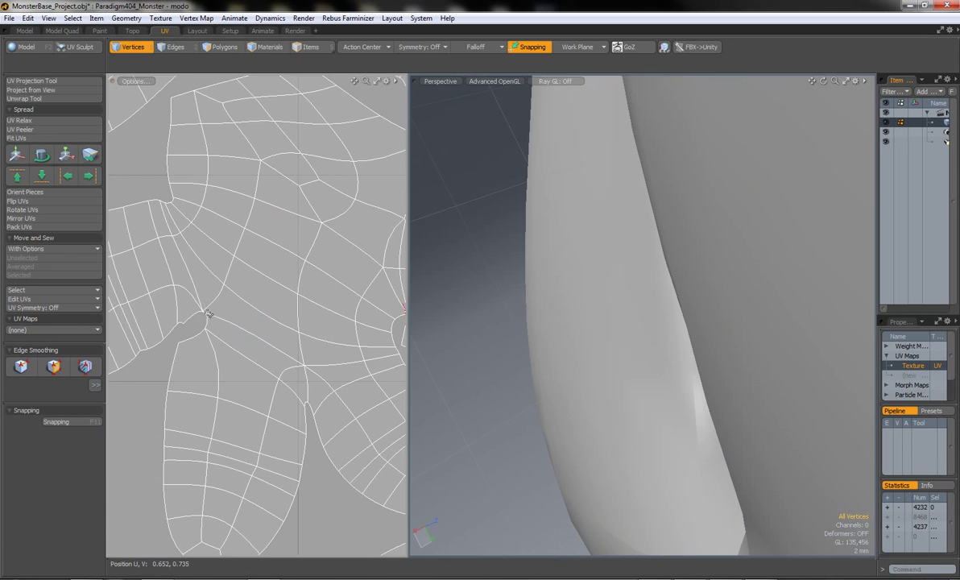
{"action": "scroll", "coordinate": [211, 332], "scroll_direction": "down", "scroll_amount": 5}
{"action": "key", "text": "3"}
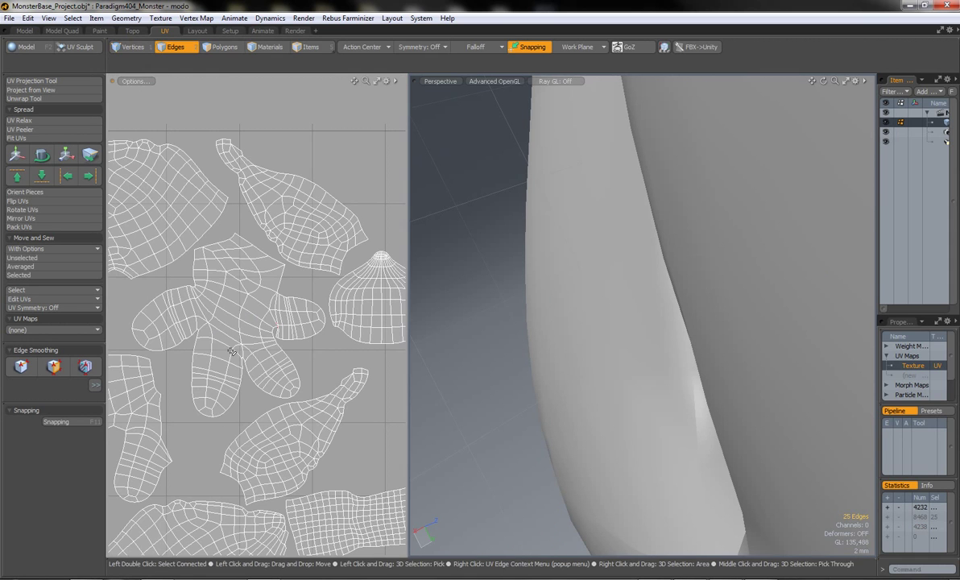
{"action": "scroll", "coordinate": [650, 295], "scroll_direction": "down", "scroll_amount": 3}
{"action": "key", "text": "shift+a"}
{"action": "left_click_drag", "start_coordinate": [408, 314], "coordinate": [750, 314]}
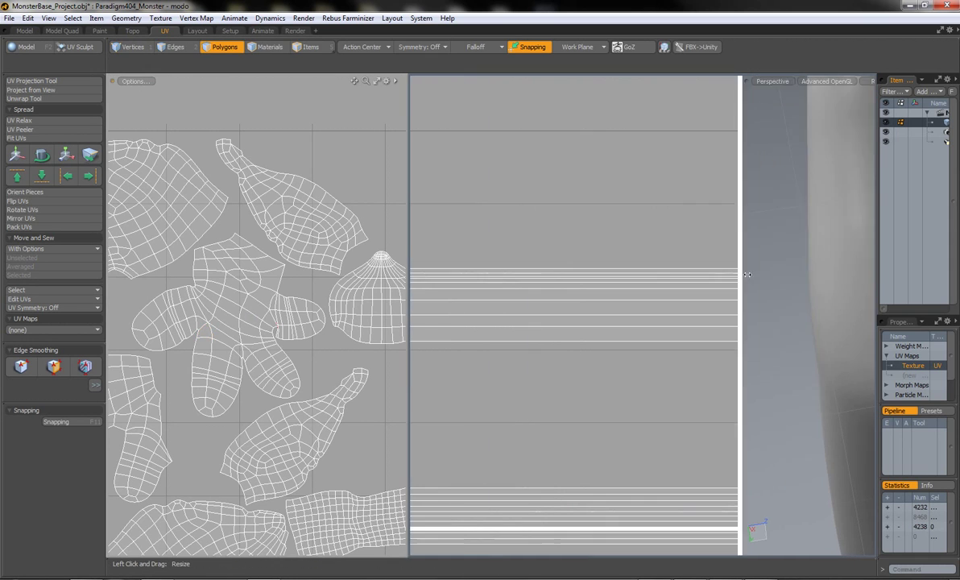
{"action": "key", "text": "shift+a"}
Move the selected UVs to pull apart the red overlapping polygons.
{"action": "key", "text": "t"}
{"action": "scroll", "coordinate": [431, 318], "scroll_direction": "up", "scroll_amount": 3}
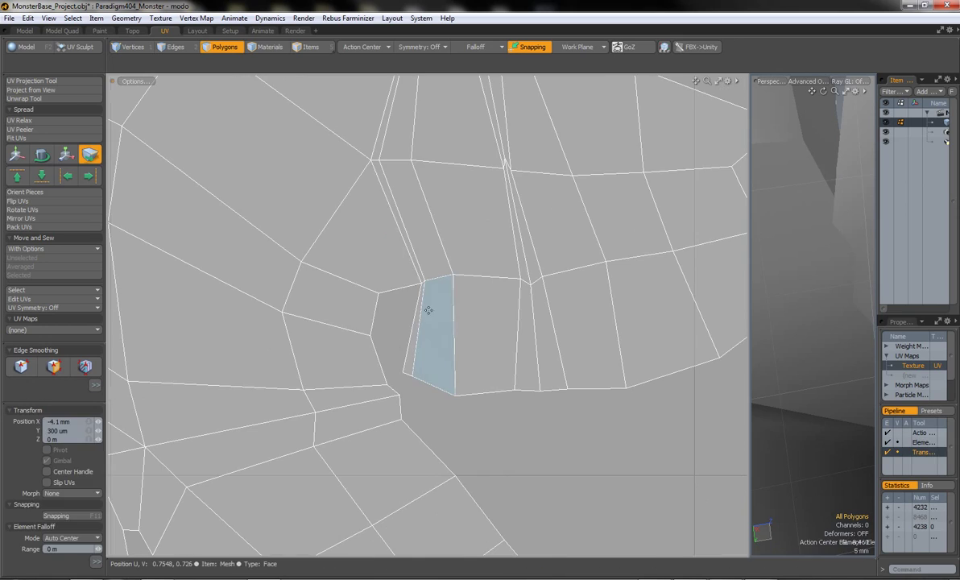
{"action": "key", "text": "w"}
{"action": "scroll", "coordinate": [463, 233], "scroll_direction": "down", "scroll_amount": 2}
{"action": "scroll", "coordinate": [475, 242], "scroll_direction": "down", "scroll_amount": 2}
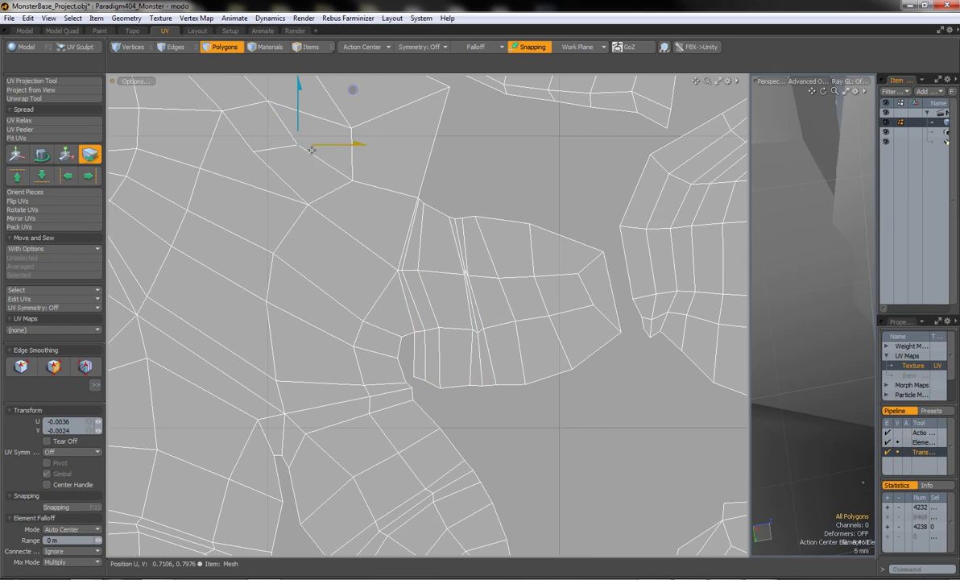
{"action": "scroll", "coordinate": [489, 252], "scroll_direction": "down", "scroll_amount": 2}
{"action": "left_click_drag", "start_coordinate": [489, 252], "coordinate": [494, 204], "text": "alt"}
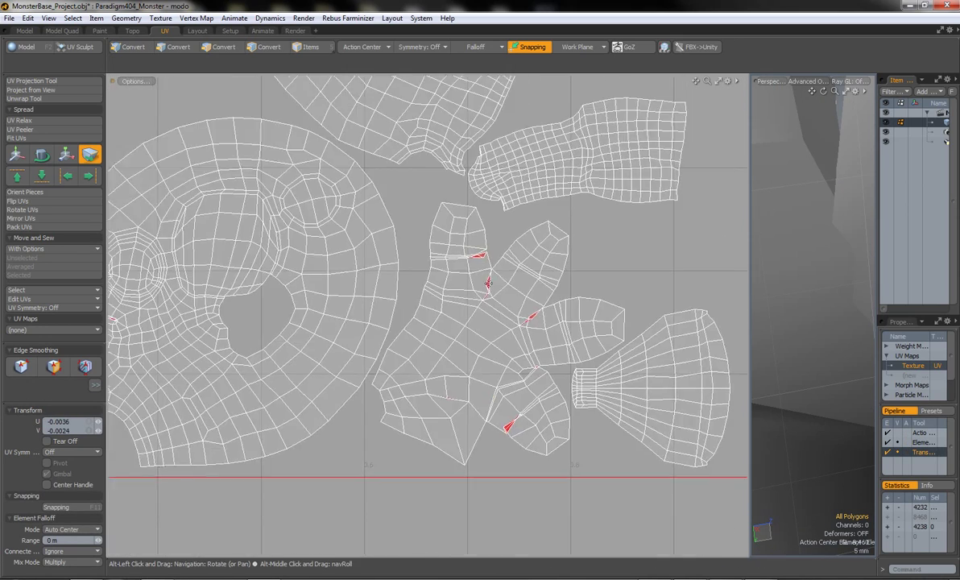
{"action": "scroll", "coordinate": [552, 228], "scroll_direction": "up", "scroll_amount": 5}
{"action": "left_click_drag", "start_coordinate": [483, 293], "coordinate": [493, 307]}
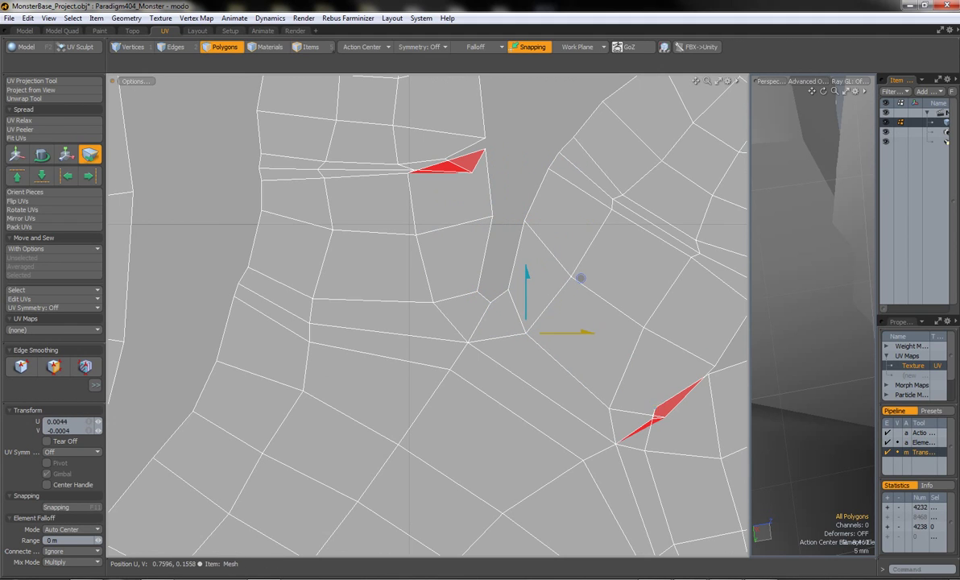
Drag the sliver's stray UV vertex to close the red overlap on the hand–torso seam.
{"action": "scroll", "coordinate": [435, 210], "scroll_direction": "down", "scroll_amount": 2}
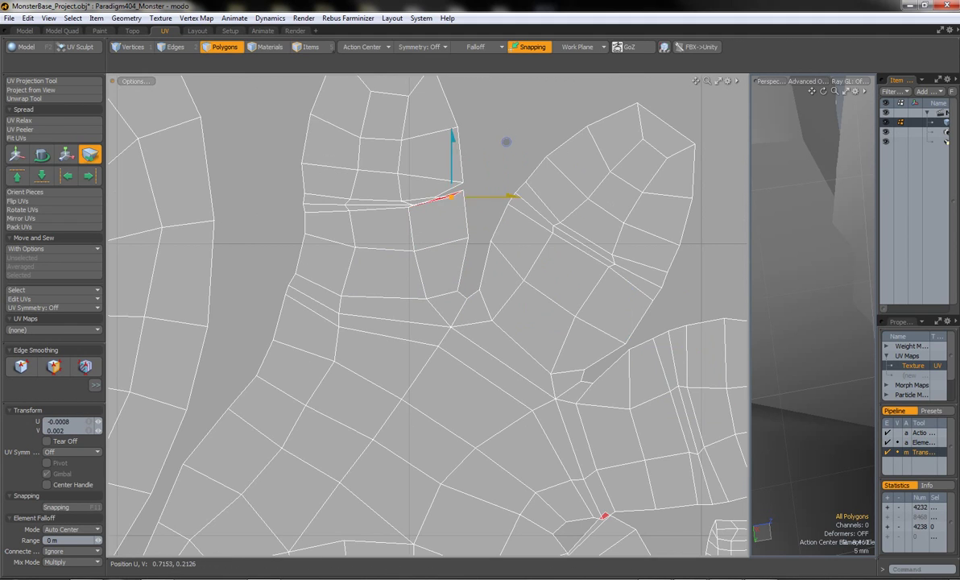
{"action": "scroll", "coordinate": [452, 195], "scroll_direction": "up", "scroll_amount": 3}
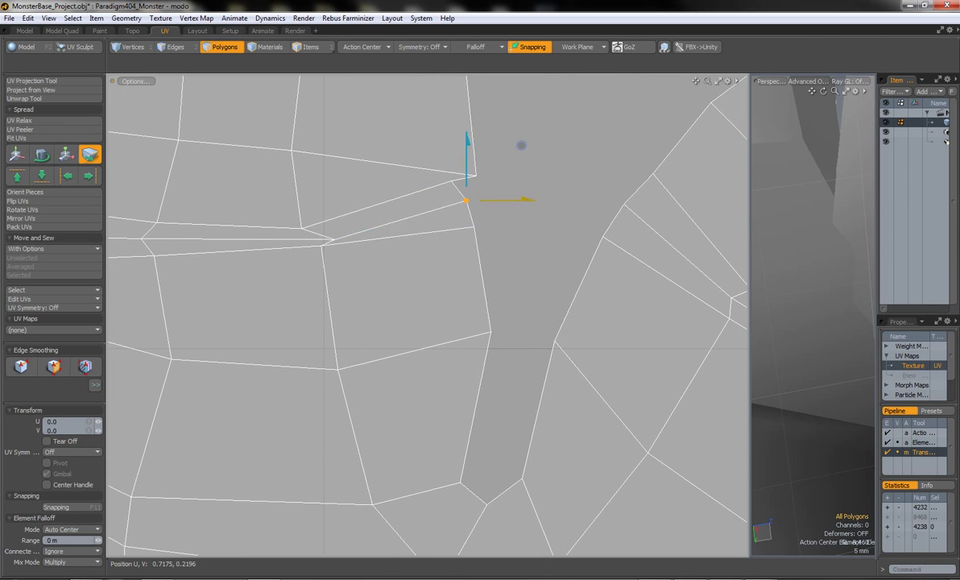
{"action": "scroll", "coordinate": [437, 217], "scroll_direction": "down", "scroll_amount": 3}
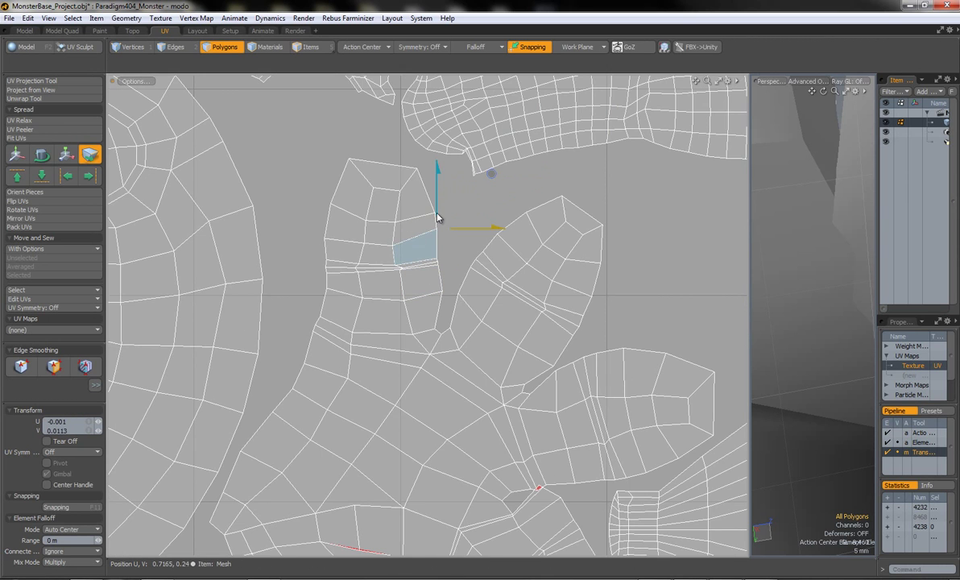
{"action": "scroll", "coordinate": [456, 286], "scroll_direction": "up", "scroll_amount": 3}
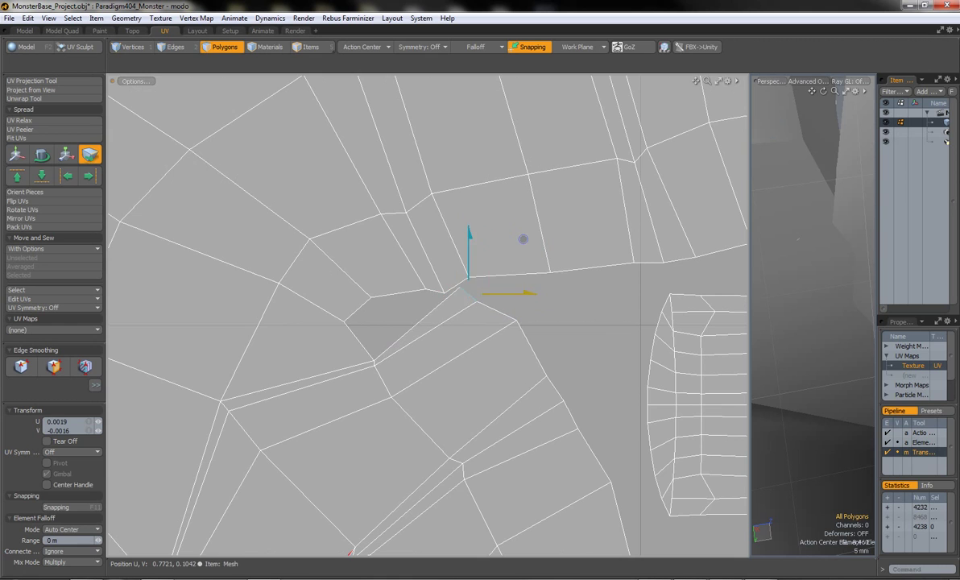
{"action": "scroll", "coordinate": [195, 245], "scroll_direction": "down", "scroll_amount": 2}
{"action": "left_click", "coordinate": [436, 389]}
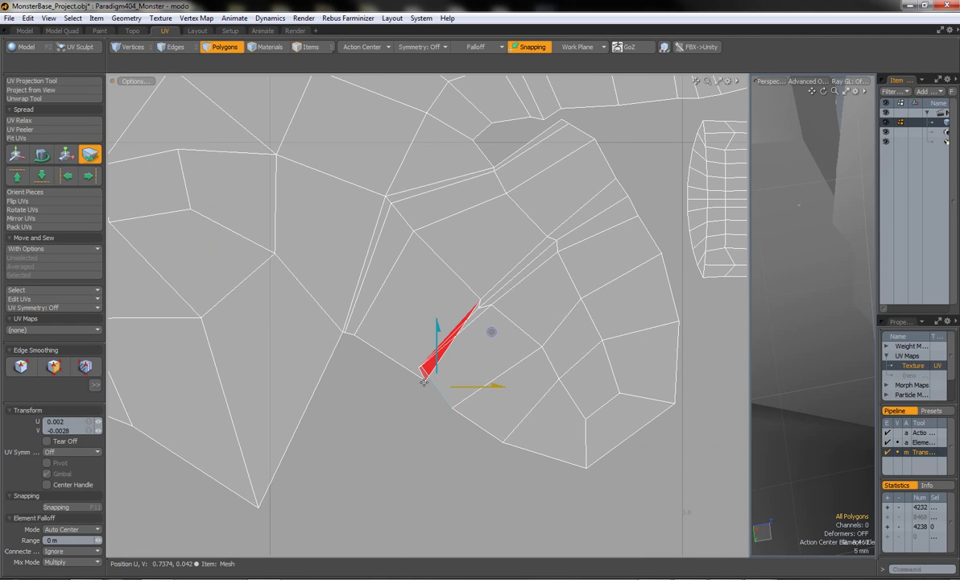
{"action": "scroll", "coordinate": [422, 372], "scroll_direction": "up", "scroll_amount": 2}
{"action": "scroll", "coordinate": [423, 372], "scroll_direction": "up", "scroll_amount": 2}
{"action": "scroll", "coordinate": [440, 375], "scroll_direction": "up", "scroll_amount": 1}
{"action": "left_click_drag", "start_coordinate": [441, 374], "coordinate": [448, 398]}
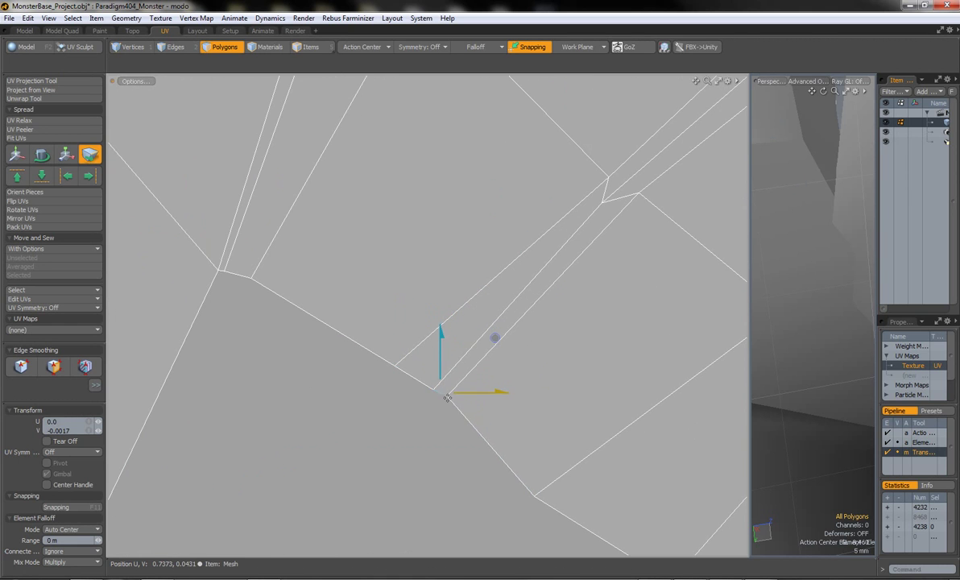
{"action": "scroll", "coordinate": [451, 338], "scroll_direction": "down", "scroll_amount": 3}
{"action": "scroll", "coordinate": [434, 294], "scroll_direction": "down", "scroll_amount": 2}
Shift the red strip's vertices on the head island to remove the overlap.
{"action": "scroll", "coordinate": [386, 403], "scroll_direction": "up", "scroll_amount": 2}
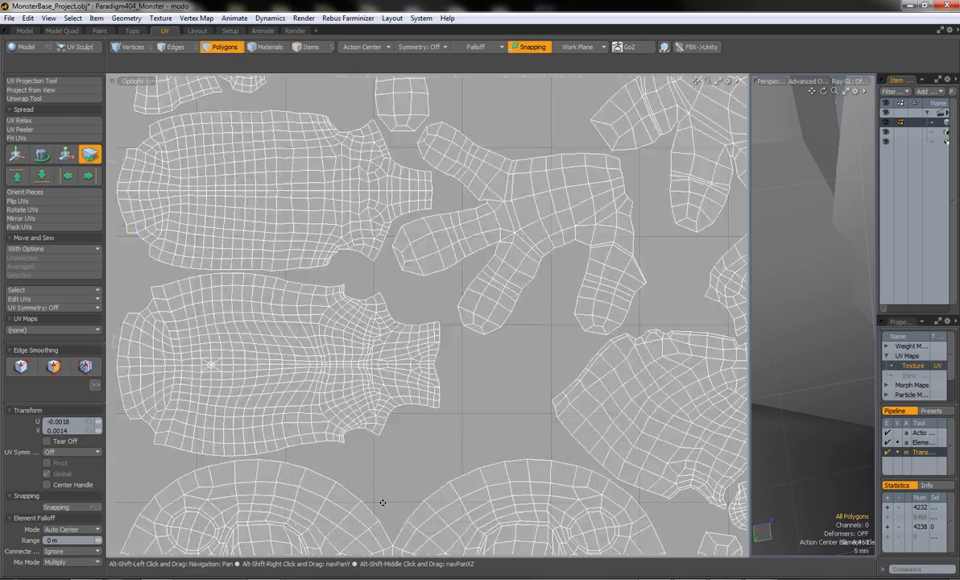
{"action": "scroll", "coordinate": [296, 245], "scroll_direction": "up", "scroll_amount": 1}
{"action": "scroll", "coordinate": [422, 278], "scroll_direction": "up", "scroll_amount": 5}
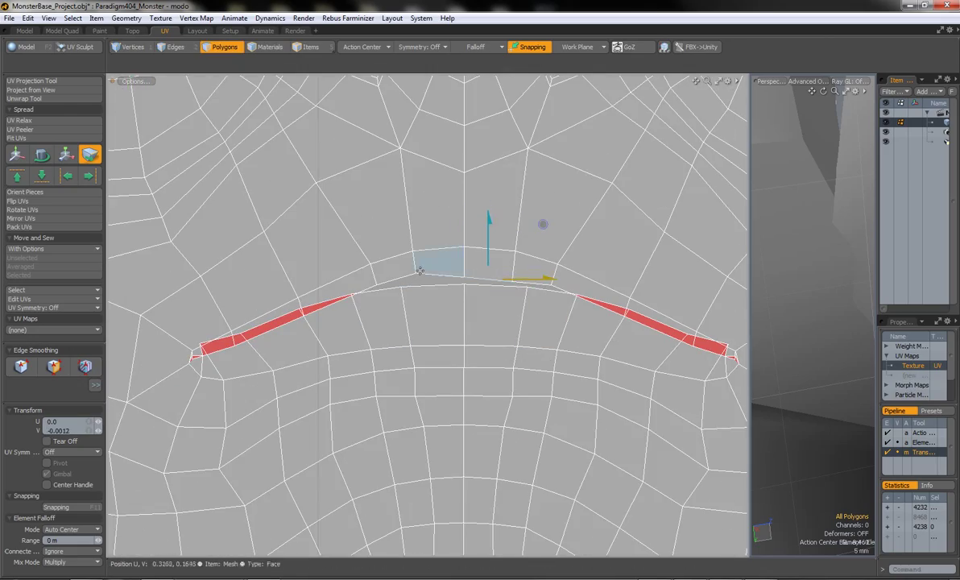
{"action": "left_click_drag", "start_coordinate": [347, 288], "coordinate": [272, 321]}
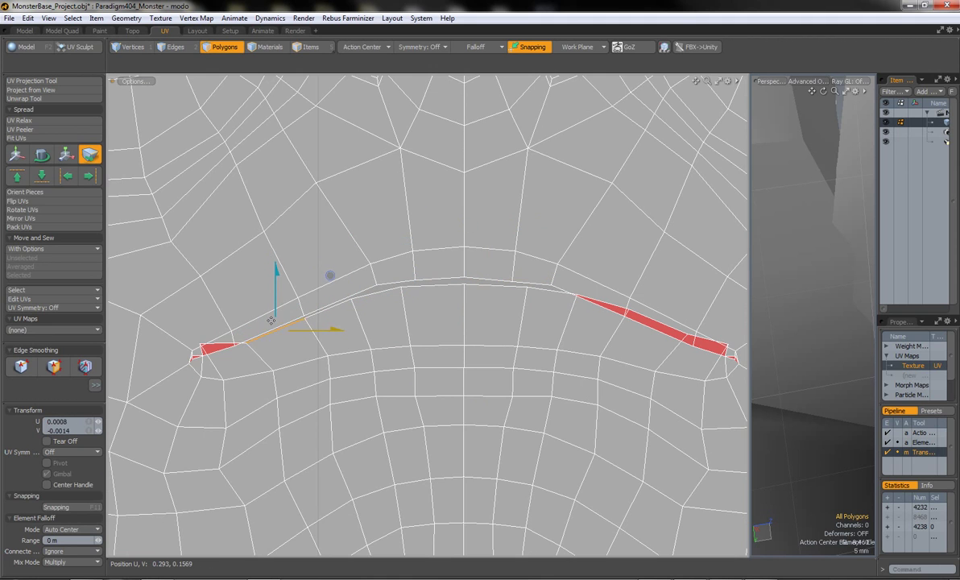
{"action": "scroll", "coordinate": [211, 352], "scroll_direction": "up", "scroll_amount": 3}
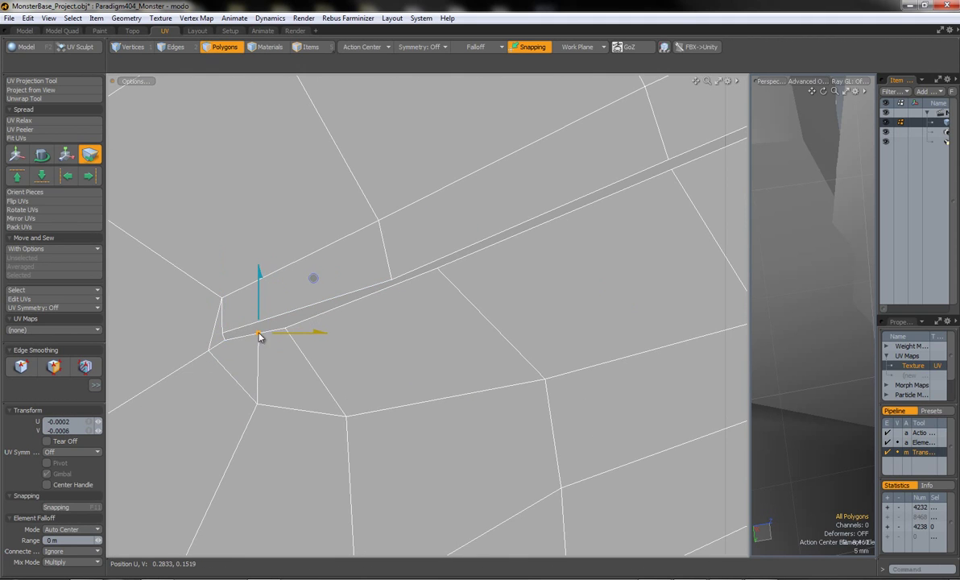
{"action": "scroll", "coordinate": [333, 280], "scroll_direction": "down", "scroll_amount": 4}
{"action": "scroll", "coordinate": [515, 326], "scroll_direction": "up", "scroll_amount": 4}
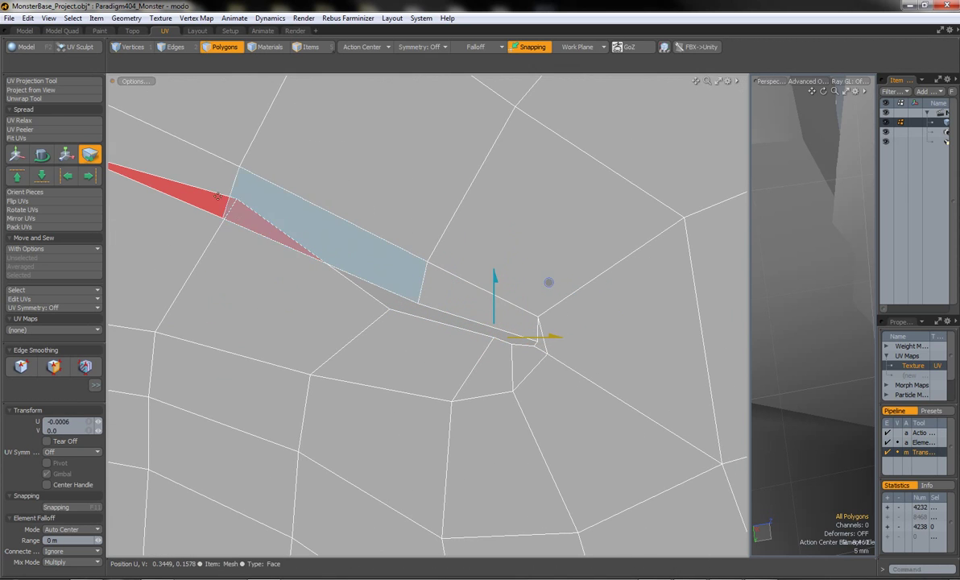
Move the selection to close the seam gap and nudge the remaining vertices into place.
{"action": "left_click_drag", "start_coordinate": [509, 339], "coordinate": [165, 193]}
{"action": "scroll", "coordinate": [165, 193], "scroll_direction": "down", "scroll_amount": 4}
{"action": "scroll", "coordinate": [380, 292], "scroll_direction": "up", "scroll_amount": 4}
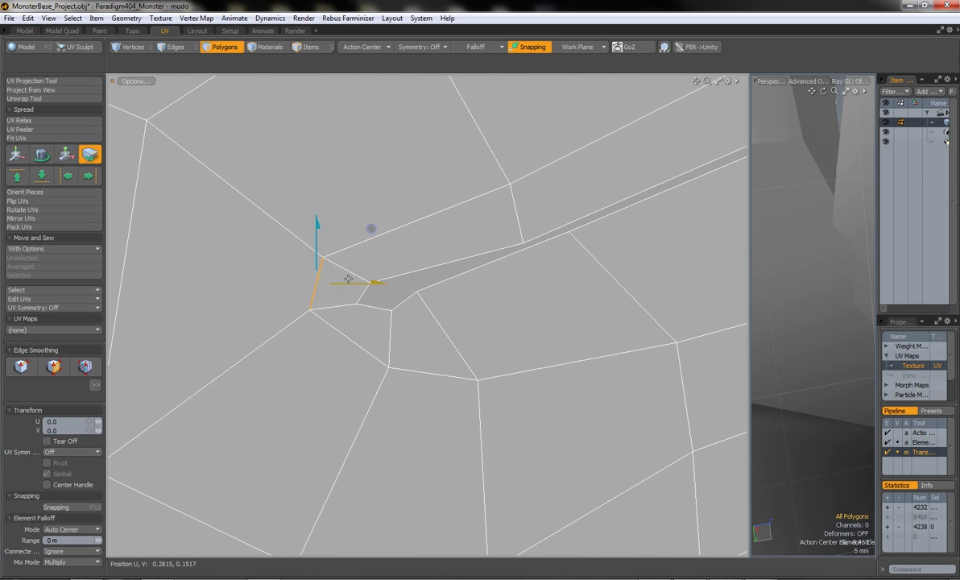
{"action": "left_click_drag", "start_coordinate": [380, 291], "coordinate": [396, 285]}
{"action": "scroll", "coordinate": [363, 331], "scroll_direction": "down", "scroll_amount": 2}
{"action": "scroll", "coordinate": [560, 294], "scroll_direction": "up", "scroll_amount": 4}
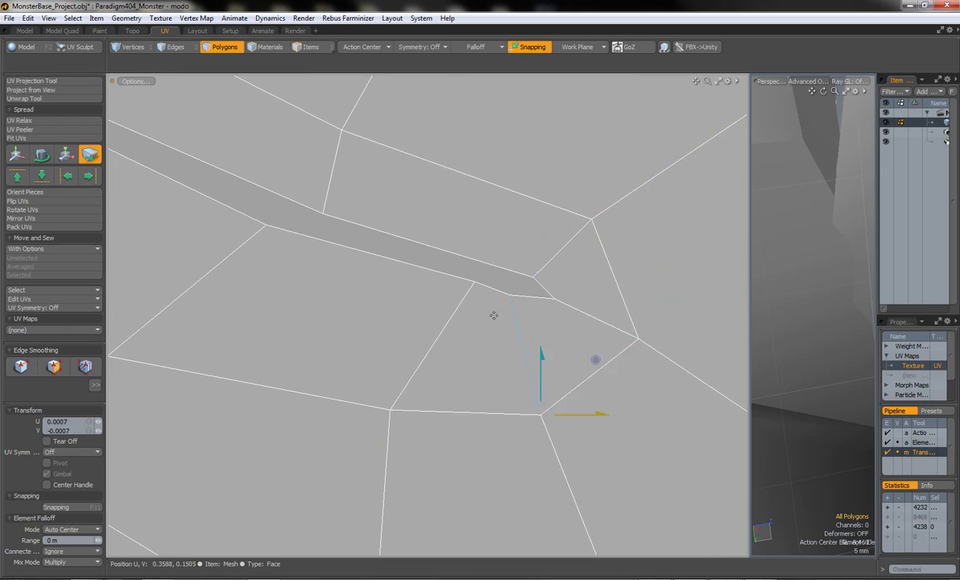
{"action": "scroll", "coordinate": [416, 226], "scroll_direction": "down", "scroll_amount": 5}
{"action": "scroll", "coordinate": [415, 226], "scroll_direction": "down", "scroll_amount": 3}
{"action": "scroll", "coordinate": [257, 295], "scroll_direction": "down", "scroll_amount": 2}
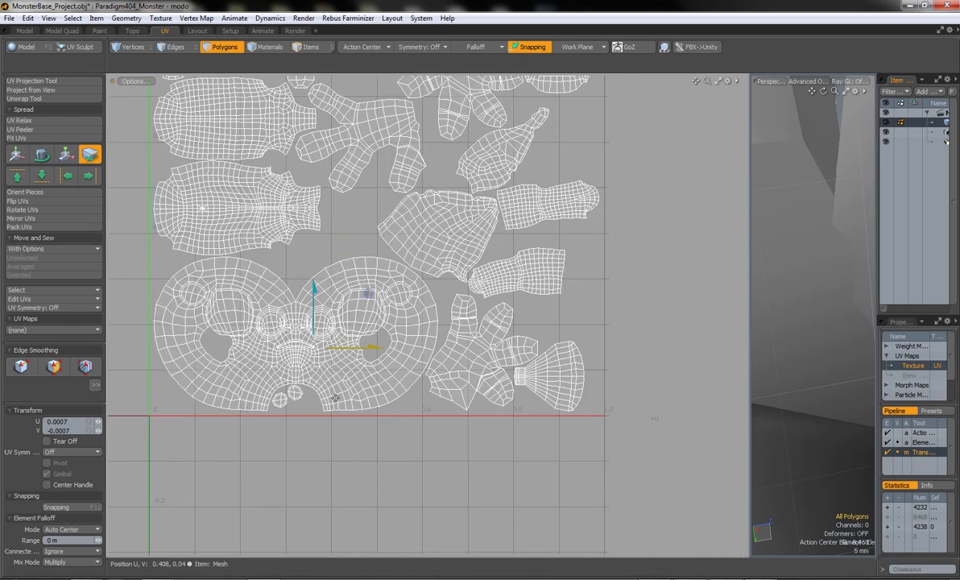
{"action": "scroll", "coordinate": [360, 297], "scroll_direction": "up", "scroll_amount": 1}
Pack all UV islands into the 0–1 tile and turn on distortion colouring.
{"action": "left_click", "coordinate": [20, 226]}
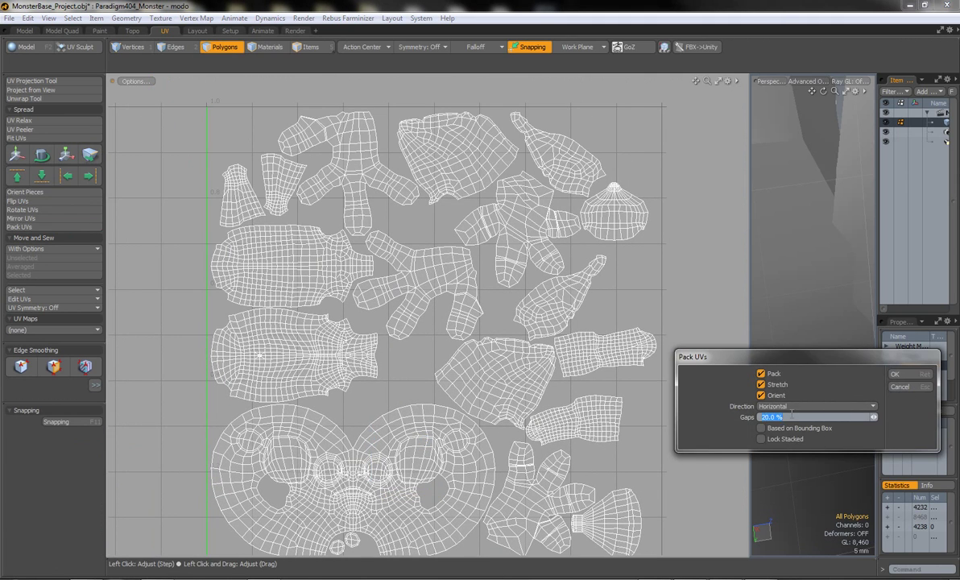
{"action": "key", "text": "Return"}
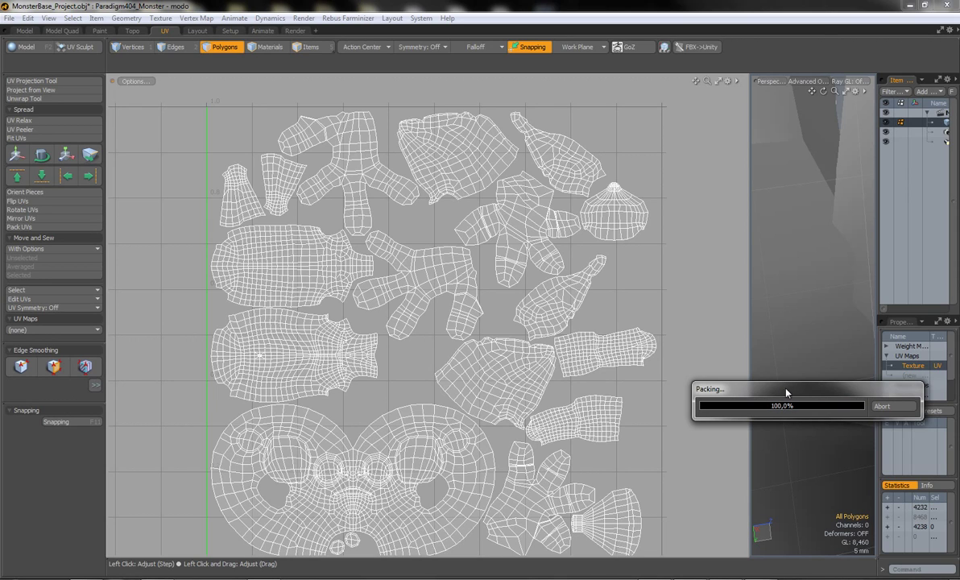
{"action": "left_click", "coordinate": [133, 81]}
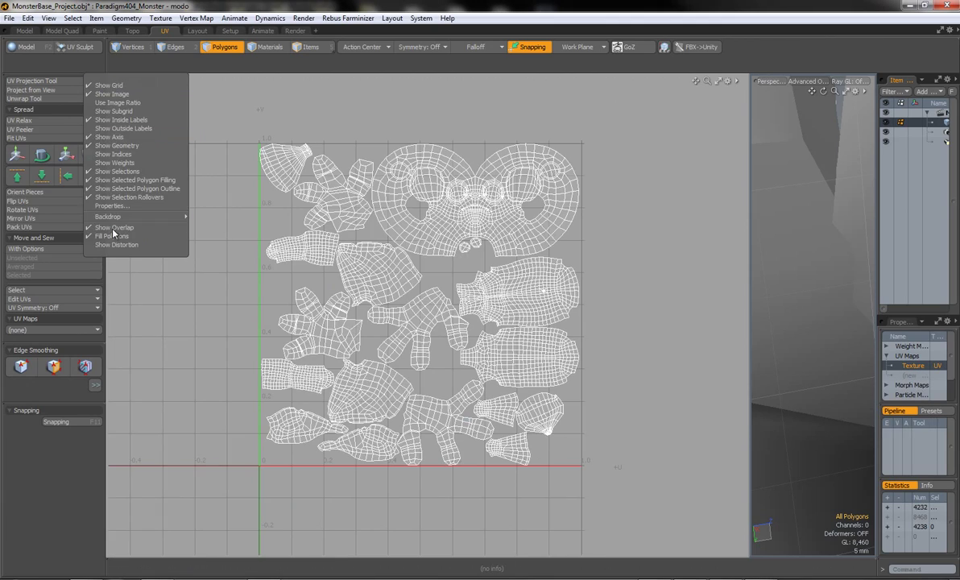
{"action": "left_click", "coordinate": [113, 225]}
{"action": "scroll", "coordinate": [347, 287], "scroll_direction": "up", "scroll_amount": 3}
Select both torso UV islands and set UV Relax to Adaptive mode.
{"action": "double_click", "coordinate": [620, 370]}
{"action": "double_click", "coordinate": [620, 475], "text": "shift"}
{"action": "left_click", "coordinate": [19, 120]}
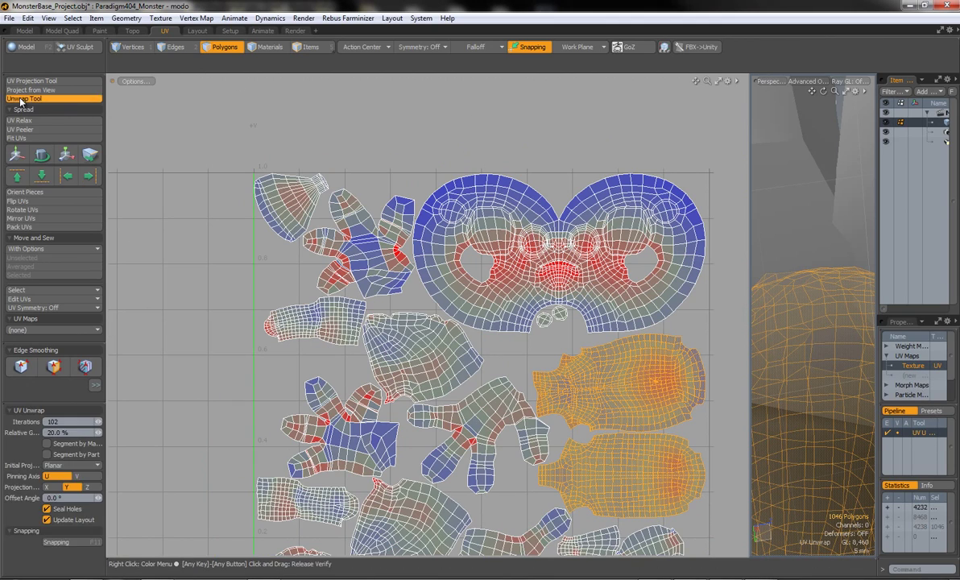
{"action": "left_click", "coordinate": [55, 420]}
{"action": "left_click", "coordinate": [56, 394]}
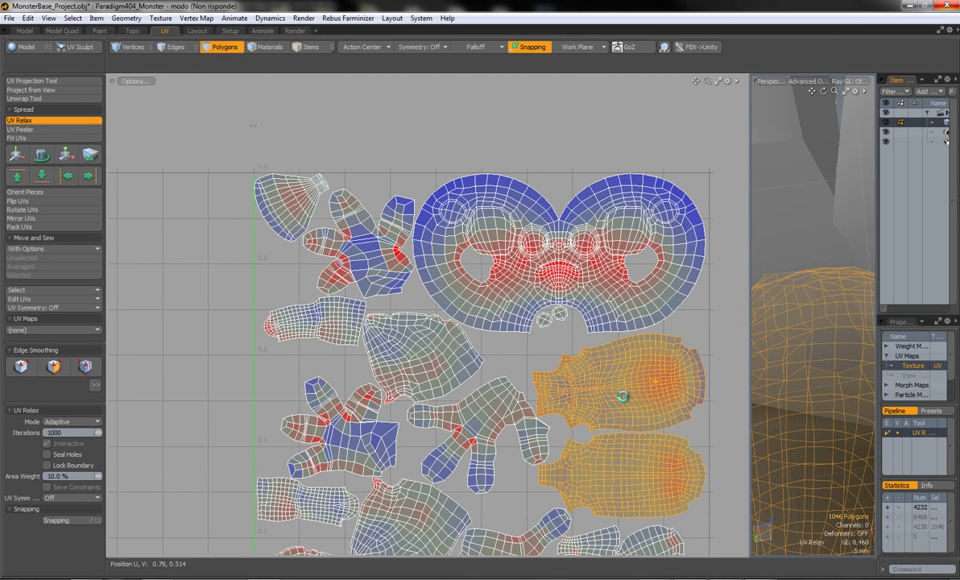
Apply Adaptive relax to the torso islands, the bottom-left island and the leg islands.
{"action": "key", "text": "space"}
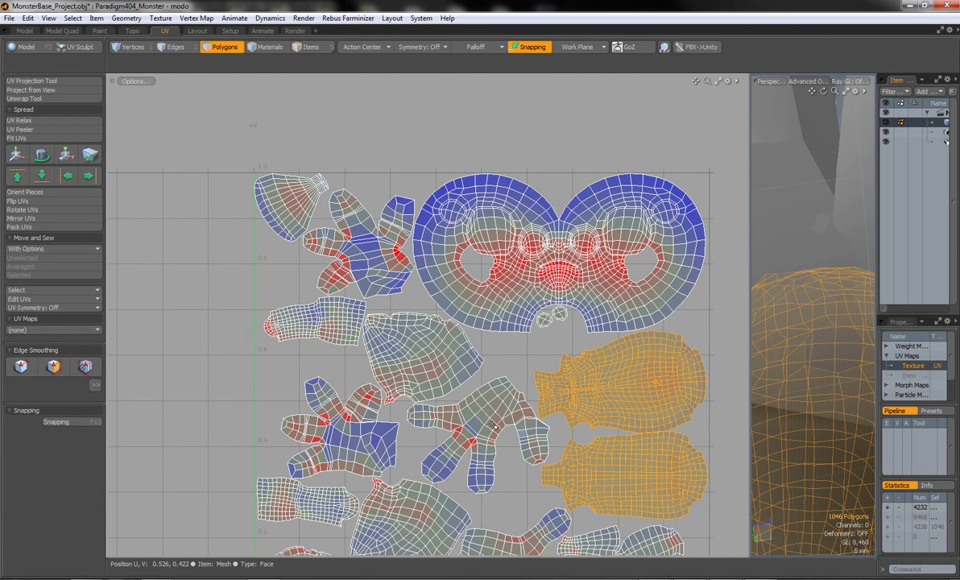
{"action": "double_click", "coordinate": [330, 475], "text": "shift"}
{"action": "left_click", "coordinate": [19, 120]}
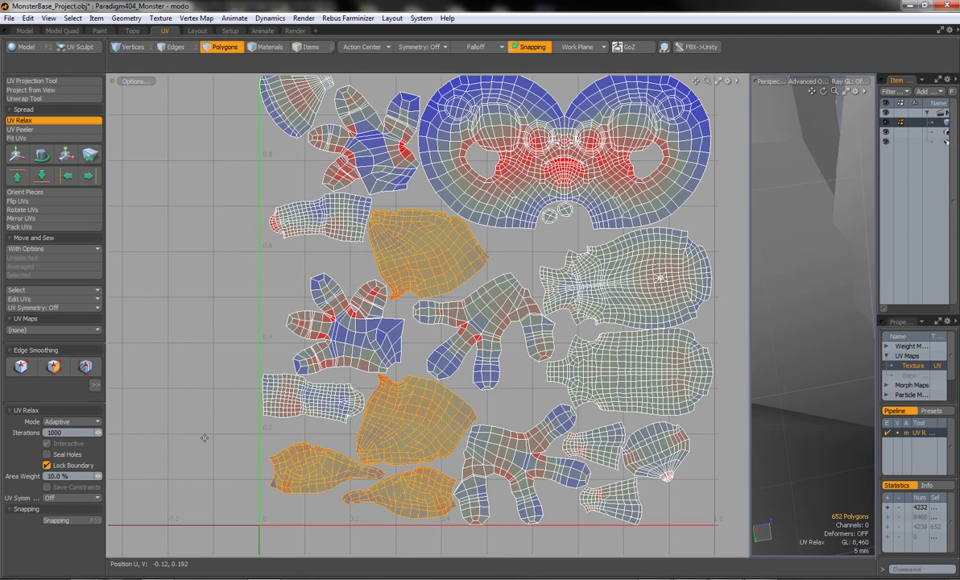
{"action": "key", "text": "space"}
{"action": "double_click", "coordinate": [309, 219]}
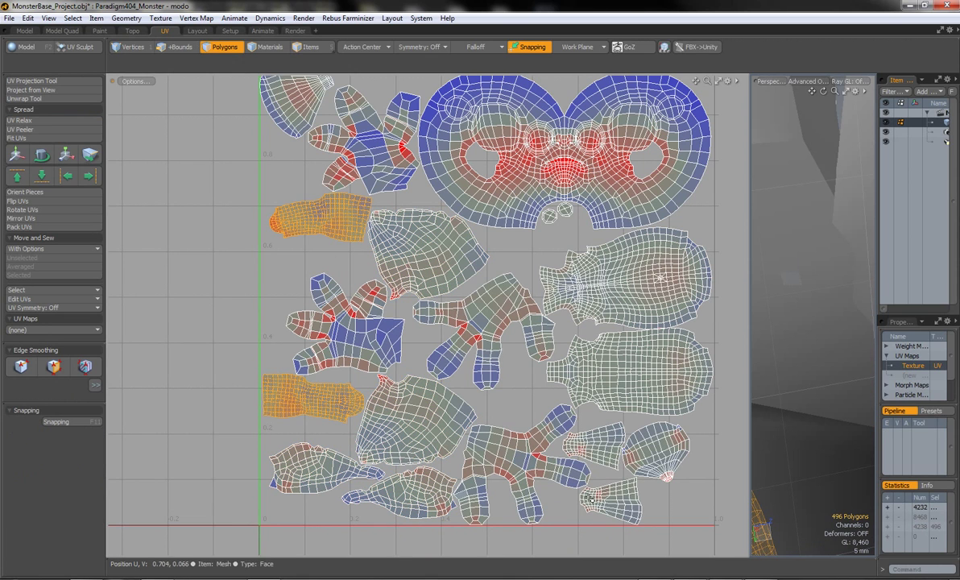
{"action": "left_click", "coordinate": [29, 129]}
Relax the head island, then the hand and foot islands.
{"action": "double_click", "coordinate": [564, 145]}
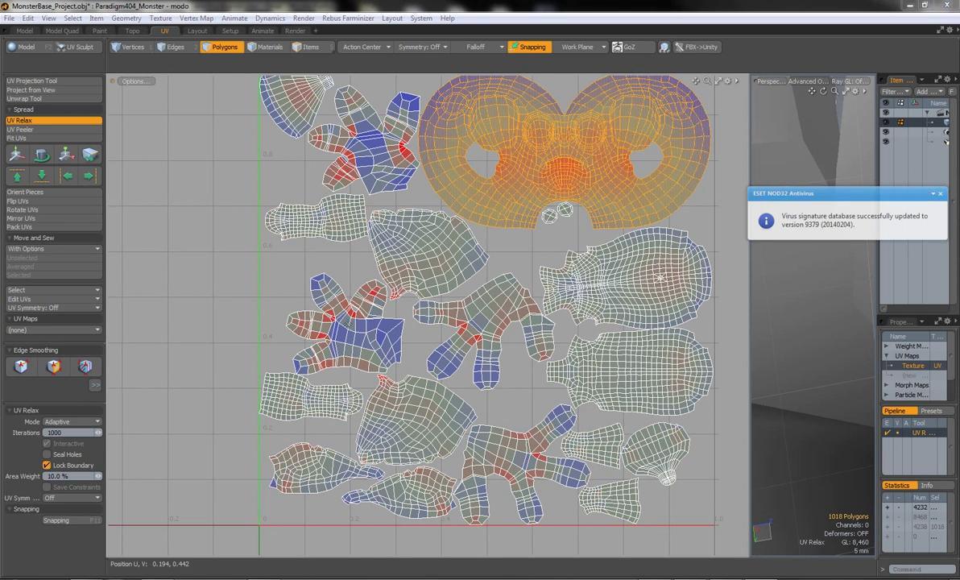
{"action": "left_click", "coordinate": [382, 323]}
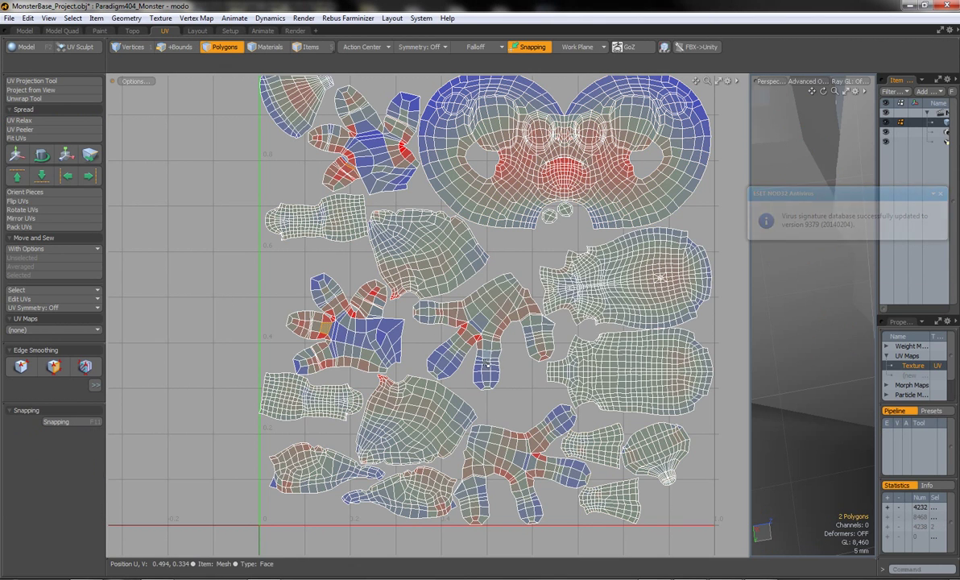
{"action": "double_click", "coordinate": [458, 427]}
{"action": "left_click_drag", "start_coordinate": [234, 132], "coordinate": [234, 188], "text": "alt+shift"}
{"action": "left_click", "coordinate": [20, 120]}
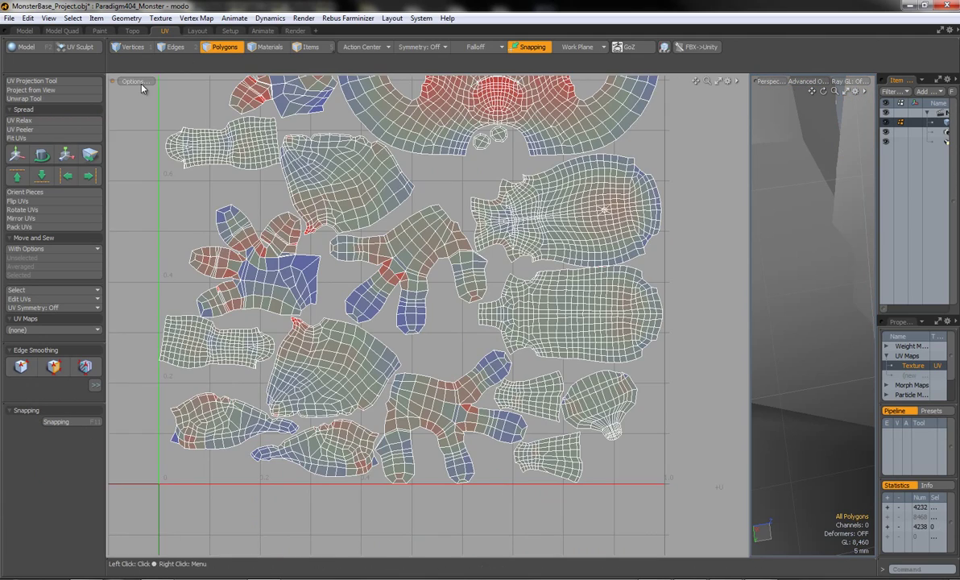
Move the last red overlapping UV polygon to clear its overlap.
{"action": "scroll", "coordinate": [346, 125], "scroll_direction": "up", "scroll_amount": 2}
{"action": "scroll", "coordinate": [346, 125], "scroll_direction": "up", "scroll_amount": 5}
{"action": "left_click", "coordinate": [346, 129]}
{"action": "key", "text": "y"}
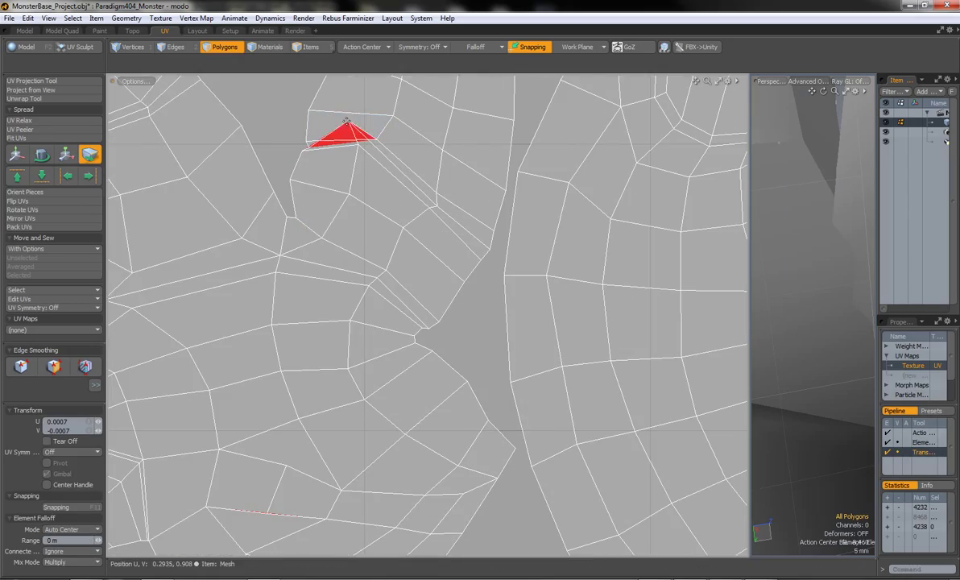
{"action": "scroll", "coordinate": [346, 129], "scroll_direction": "down", "scroll_amount": 5}
{"action": "scroll", "coordinate": [445, 272], "scroll_direction": "up", "scroll_amount": 2}
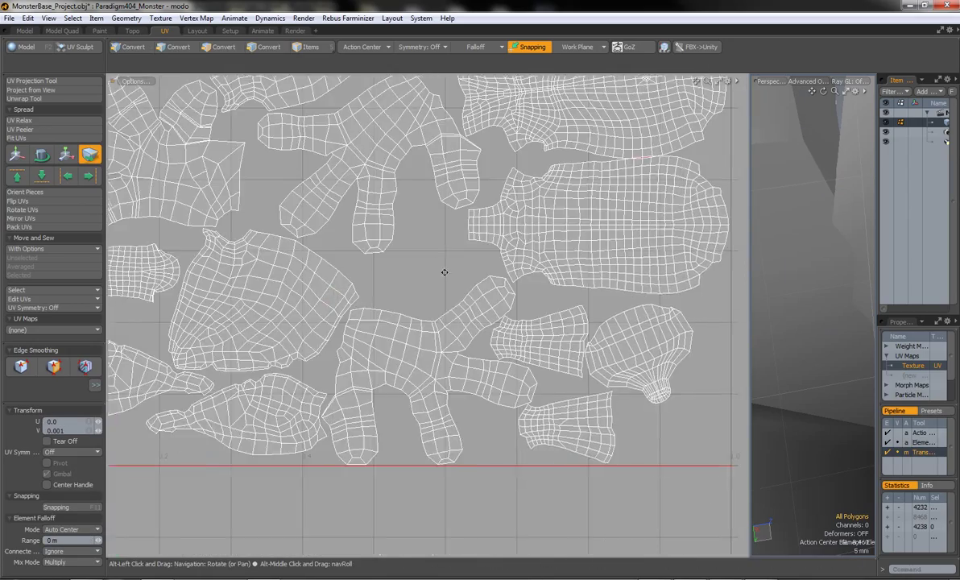
{"action": "scroll", "coordinate": [445, 272], "scroll_direction": "up", "scroll_amount": 2}
{"action": "key", "text": "q"}
Pack all UV islands again into the 0–1 square.
{"action": "left_click", "coordinate": [49, 227]}
{"action": "key", "text": "Return"}
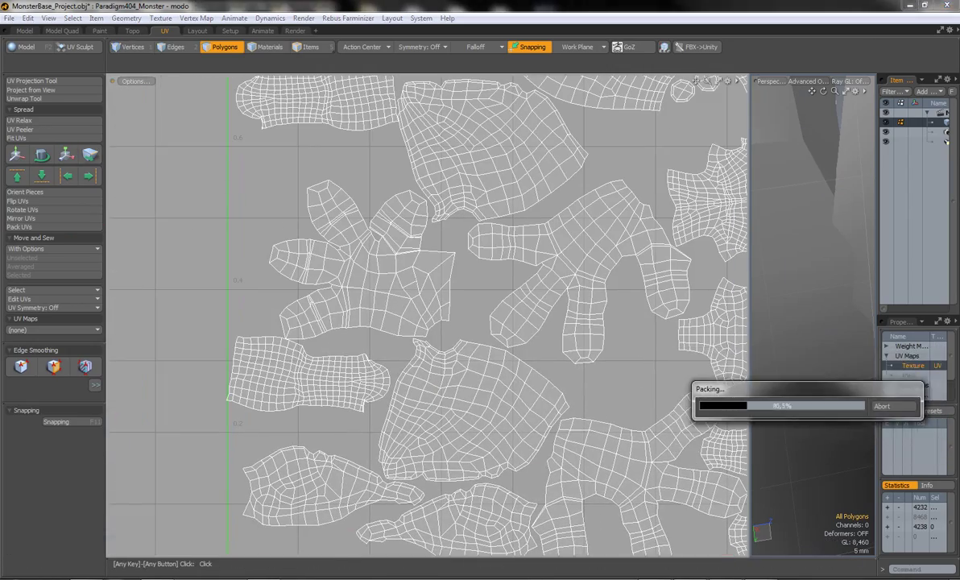
{"action": "scroll", "coordinate": [632, 332], "scroll_direction": "down", "scroll_amount": 5}
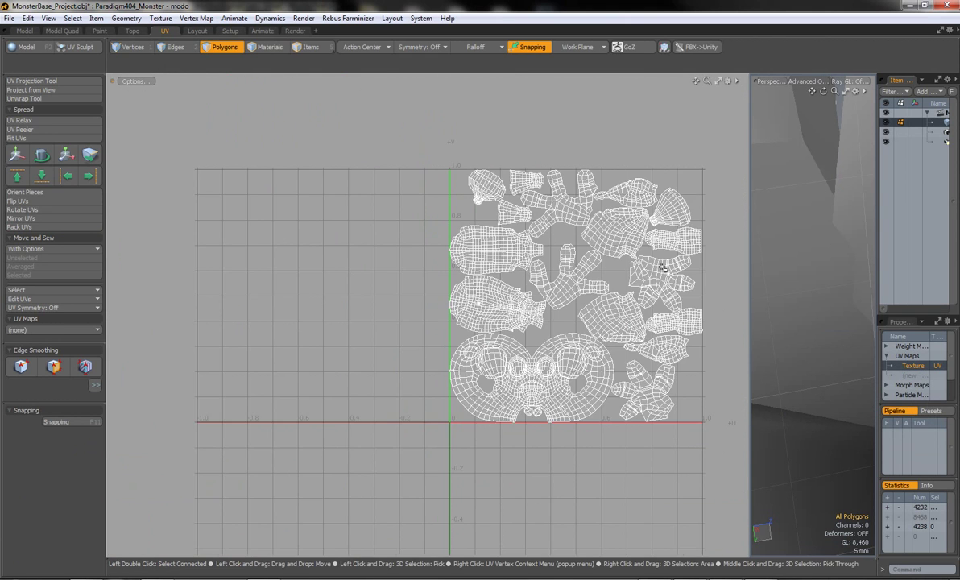
{"action": "scroll", "coordinate": [619, 343], "scroll_direction": "up", "scroll_amount": 1}
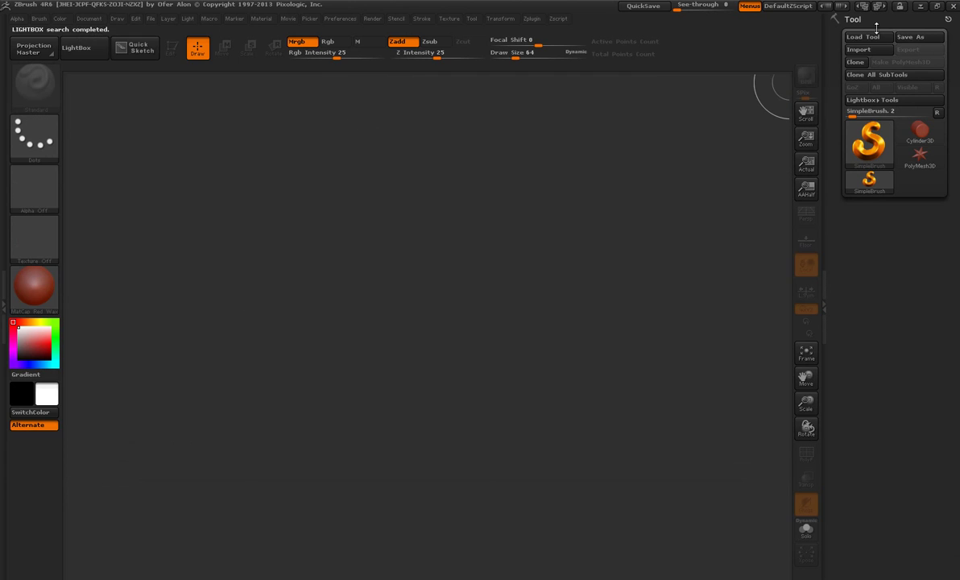
Import MonsterBase_Project, draw it on the canvas in Edit mode and frame it.
{"action": "left_click", "coordinate": [858, 50]}
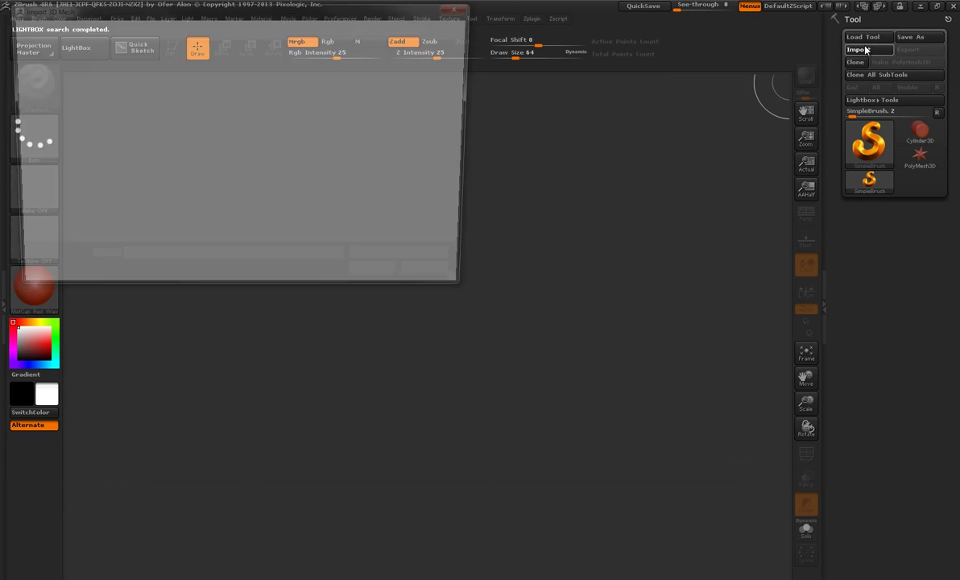
{"action": "left_click", "coordinate": [403, 279]}
{"action": "left_click_drag", "start_coordinate": [408, 359], "coordinate": [257, 161]}
{"action": "key", "text": "t"}
{"action": "key", "text": "f"}
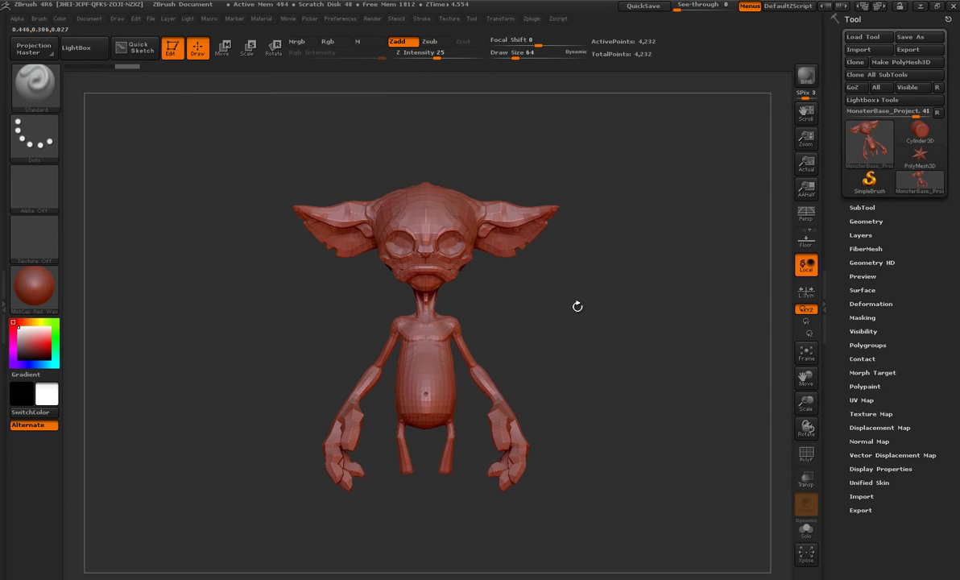
Load MonsterBase_05.ZTL from the ztl folder and show its subtool list.
{"action": "left_click", "coordinate": [865, 36]}
{"action": "left_click", "coordinate": [281, 29]}
{"action": "double_click", "coordinate": [121, 75]}
{"action": "left_click", "coordinate": [161, 126]}
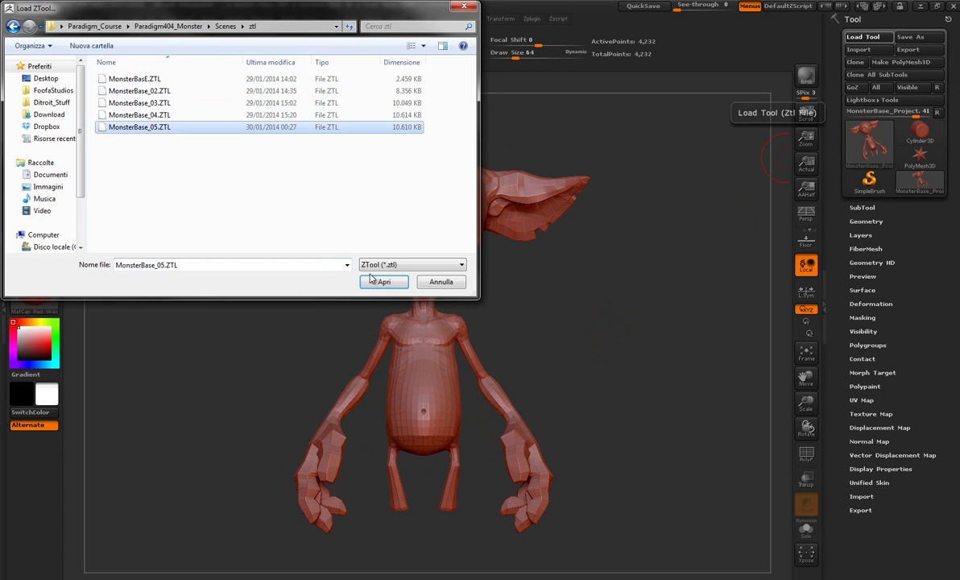
{"action": "left_click", "coordinate": [390, 277]}
{"action": "left_click", "coordinate": [861, 232]}
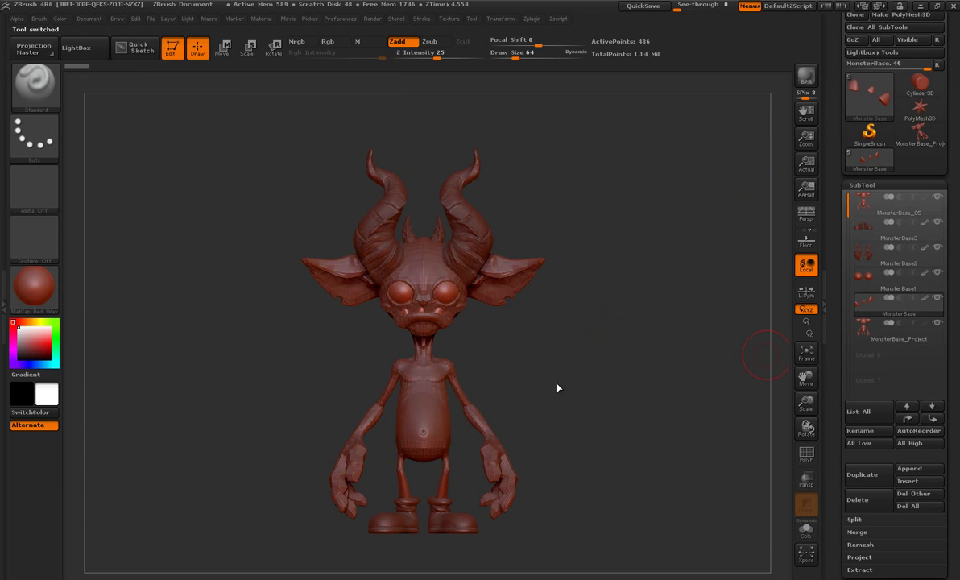
Select the MonsterBase_Project subtool and raise it to its highest subdivision level.
{"action": "left_click", "coordinate": [899, 330]}
{"action": "left_click_drag", "start_coordinate": [837, 519], "coordinate": [837, 242]}
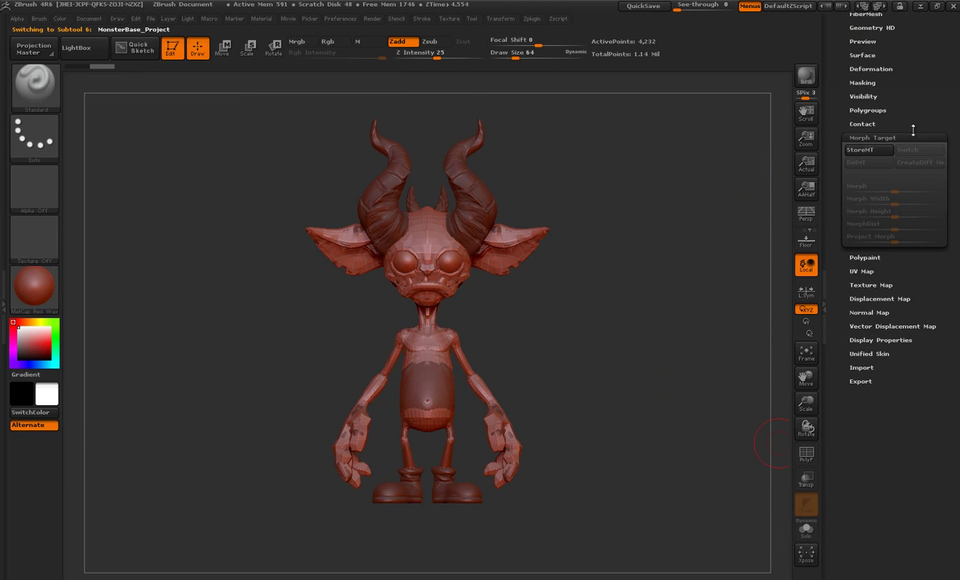
{"action": "key", "text": "ctrl+d"}
{"action": "left_click", "coordinate": [861, 214]}
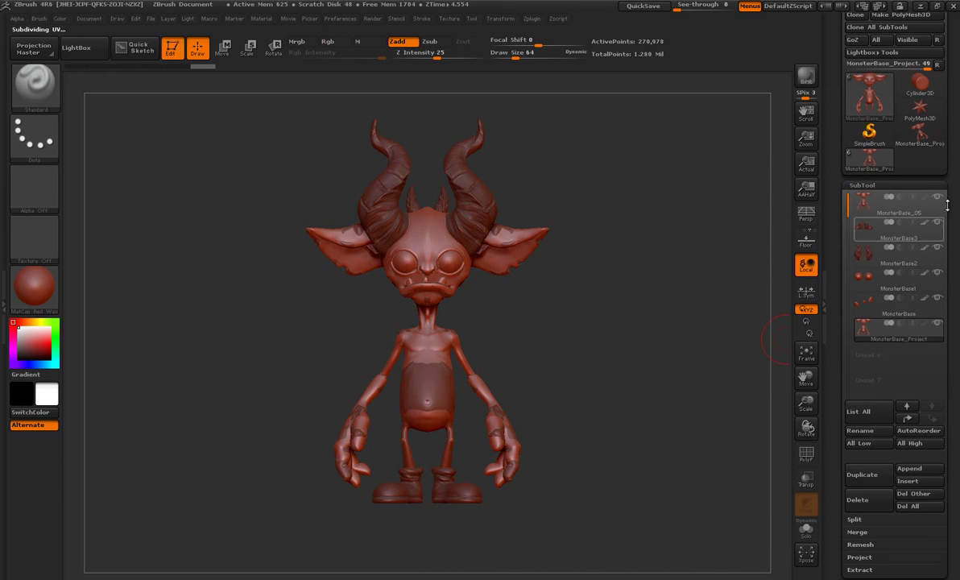
Toggle Solo to check the body alone, then show its polygroup wireframe with PolyF.
{"action": "mouse_move", "coordinate": [548, 346]}
{"action": "left_mouse_down"}
{"action": "mouse_move", "coordinate": [586, 291]}
{"action": "mouse_move", "coordinate": [555, 290]}
{"action": "left_mouse_up"}
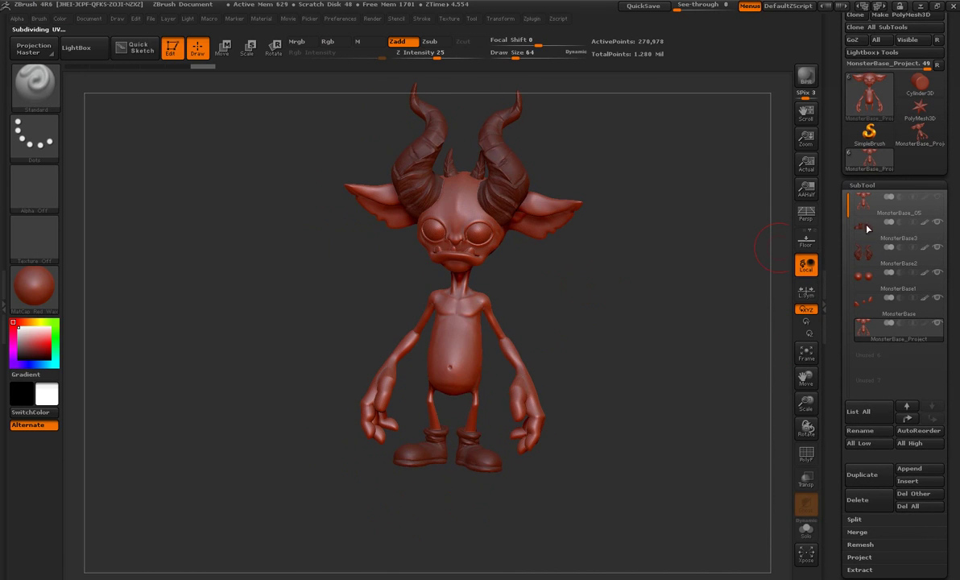
{"action": "left_click", "coordinate": [806, 530]}
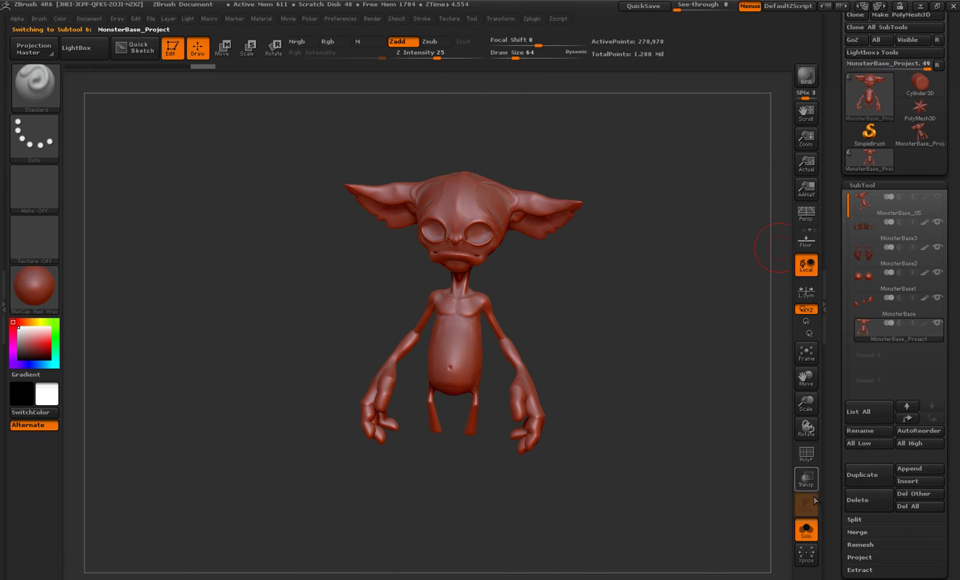
{"action": "left_click", "coordinate": [806, 530]}
{"action": "left_click_drag", "start_coordinate": [562, 362], "coordinate": [562, 253], "text": "alt"}
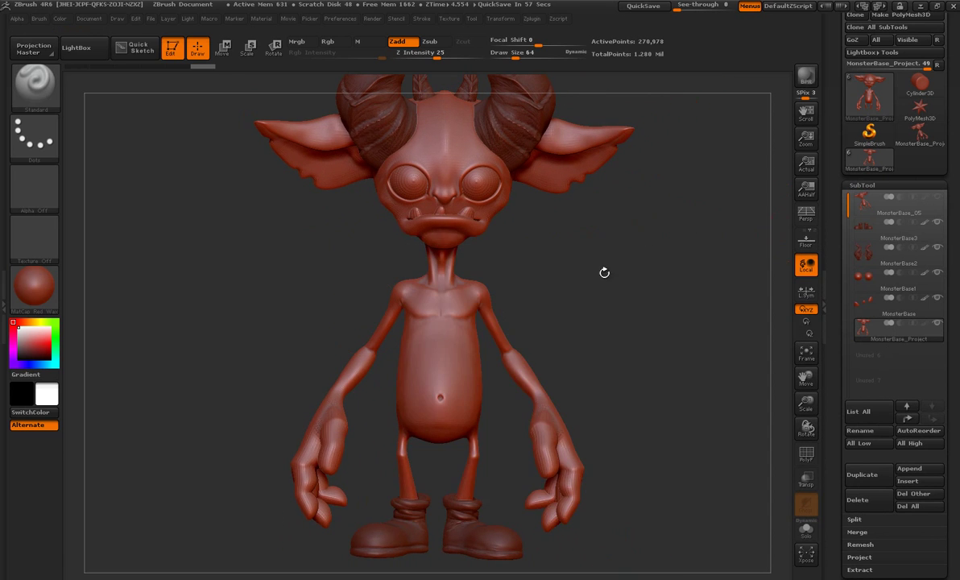
{"action": "mouse_move", "coordinate": [606, 272]}
{"action": "left_mouse_down"}
{"action": "mouse_move", "coordinate": [596, 226]}
{"action": "mouse_move", "coordinate": [578, 403]}
{"action": "mouse_move", "coordinate": [577, 306]}
{"action": "mouse_move", "coordinate": [640, 364]}
{"action": "mouse_move", "coordinate": [557, 281]}
{"action": "mouse_move", "coordinate": [527, 420]}
{"action": "mouse_move", "coordinate": [685, 390]}
{"action": "left_mouse_up"}
{"action": "key", "text": "shift+f"}
Select the boots subtool and open the Polygroups settings.
{"action": "left_click", "coordinate": [557, 281], "text": "alt"}
{"action": "left_click", "coordinate": [528, 420], "text": "alt"}
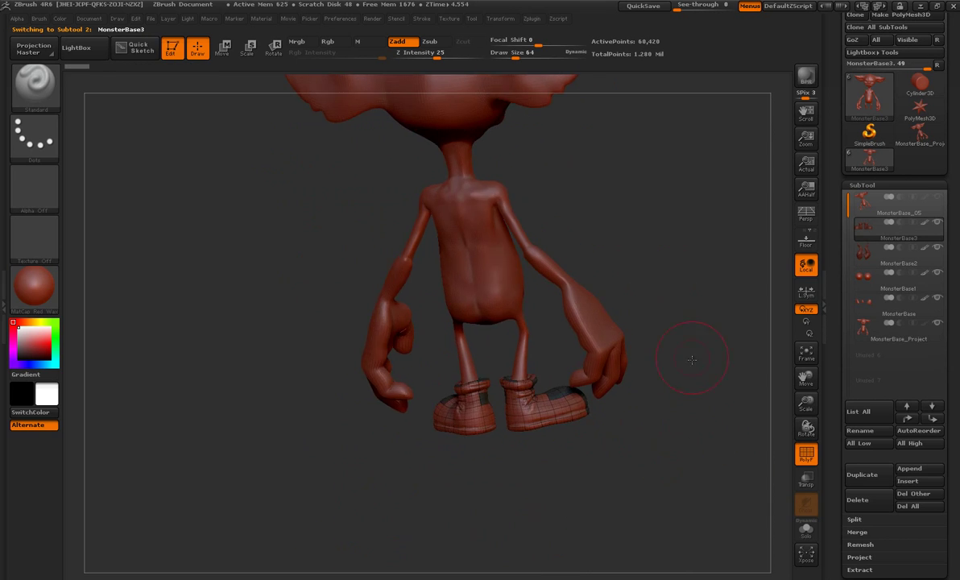
{"action": "scroll", "coordinate": [837, 563], "scroll_direction": "down", "scroll_amount": 3}
{"action": "scroll", "coordinate": [837, 563], "scroll_direction": "down", "scroll_amount": 5}
{"action": "left_click", "coordinate": [866, 560]}
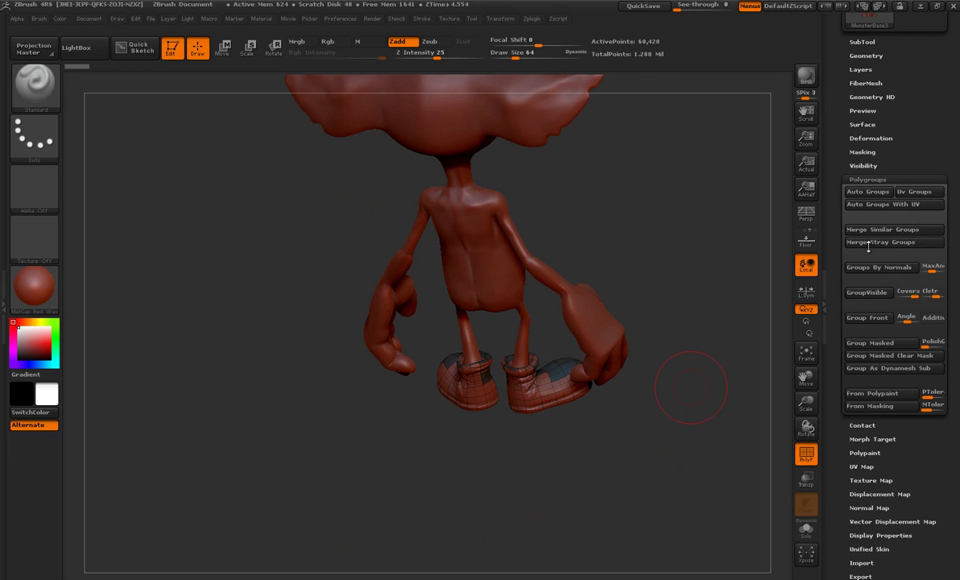
{"action": "mouse_move", "coordinate": [612, 338]}
{"action": "left_mouse_down"}
{"action": "mouse_move", "coordinate": [630, 294]}
{"action": "mouse_move", "coordinate": [599, 272]}
{"action": "left_mouse_up"}
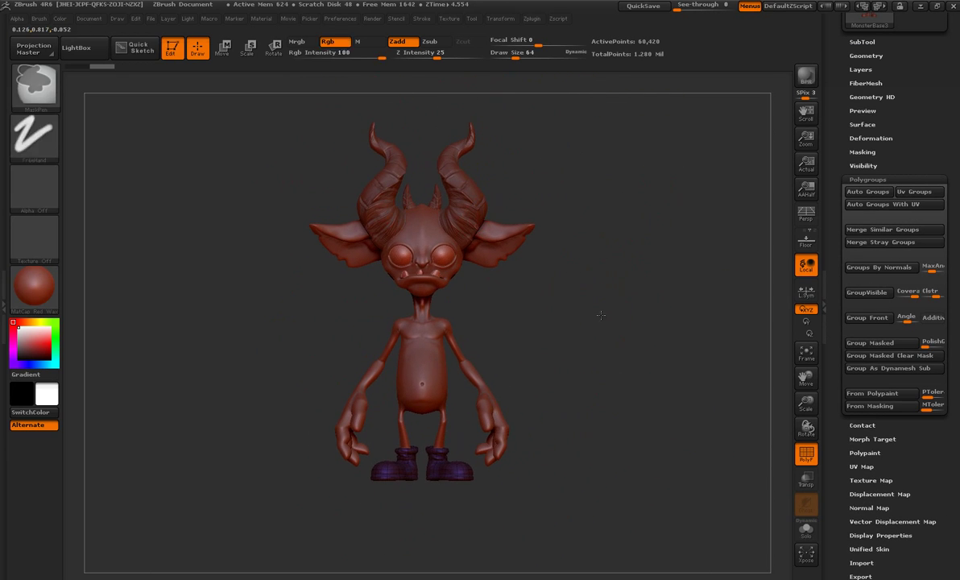
{"action": "left_click", "coordinate": [532, 19]}
{"action": "left_click_drag", "start_coordinate": [649, 334], "coordinate": [644, 392]}
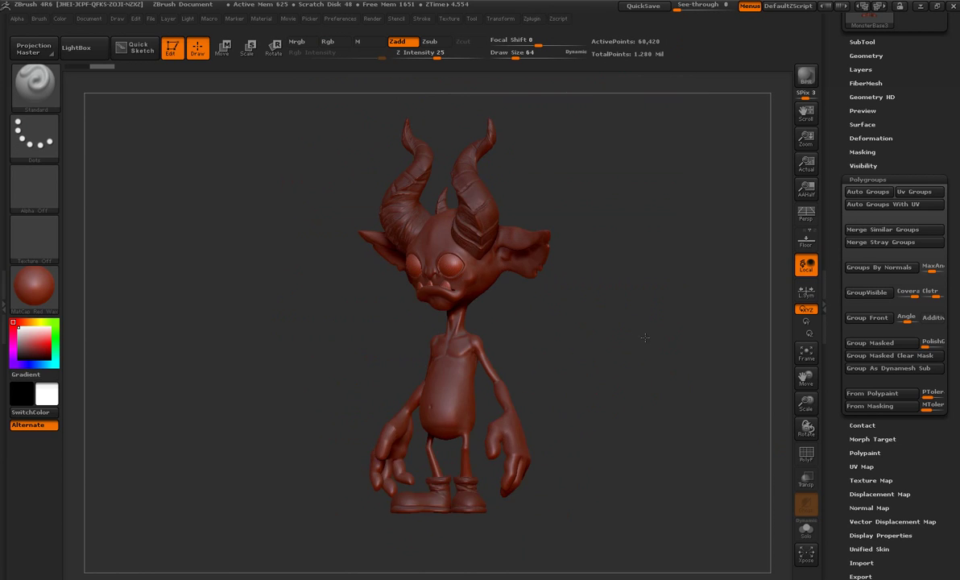
Morph the body into its flattened layout with UV Map > Morph UV.
{"action": "left_click", "coordinate": [862, 167]}
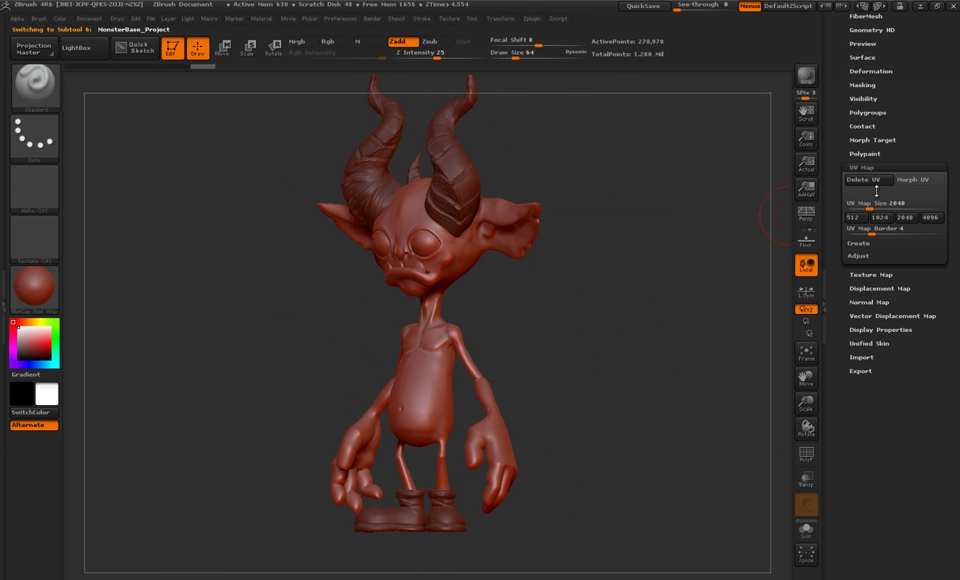
{"action": "left_click", "coordinate": [908, 180]}
{"action": "left_click", "coordinate": [908, 180]}
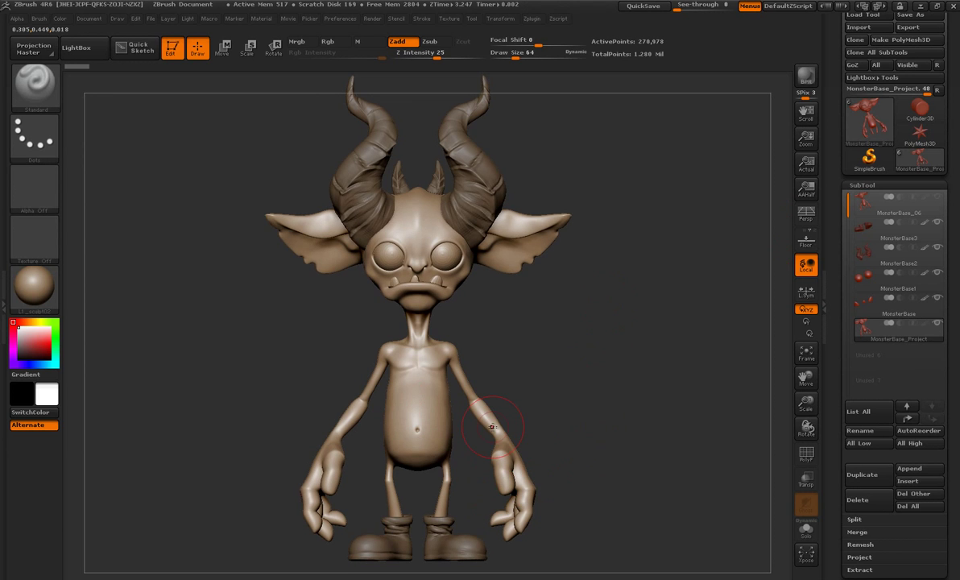
Step the body through its subdivision levels and switch to the Clay brush.
{"action": "left_click_drag", "start_coordinate": [492, 426], "coordinate": [519, 348], "text": "alt"}
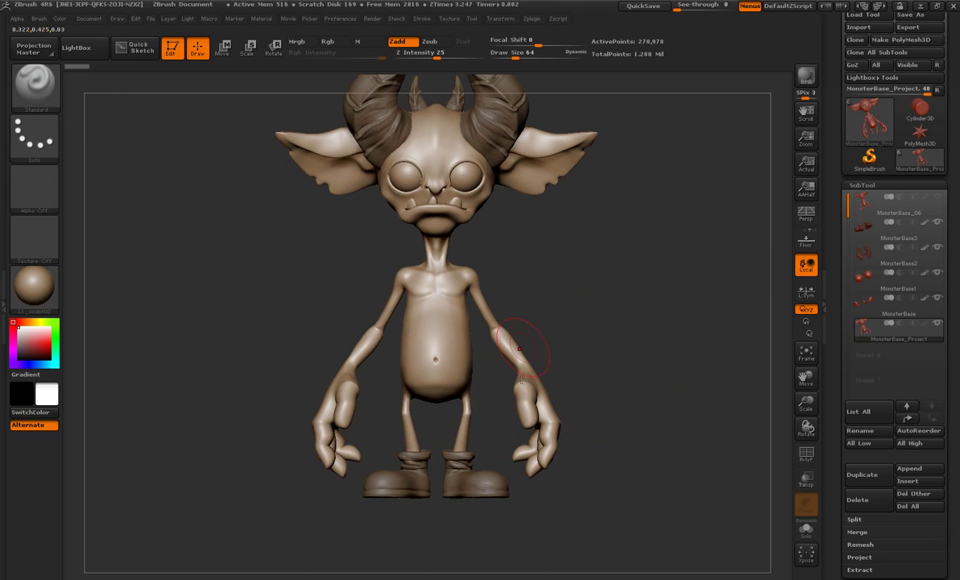
{"action": "key", "text": "shift+d"}
{"action": "key", "text": "shift+d"}
{"action": "key", "text": "shift+d"}
{"action": "left_click_drag", "start_coordinate": [437, 418], "coordinate": [435, 457], "text": "alt"}
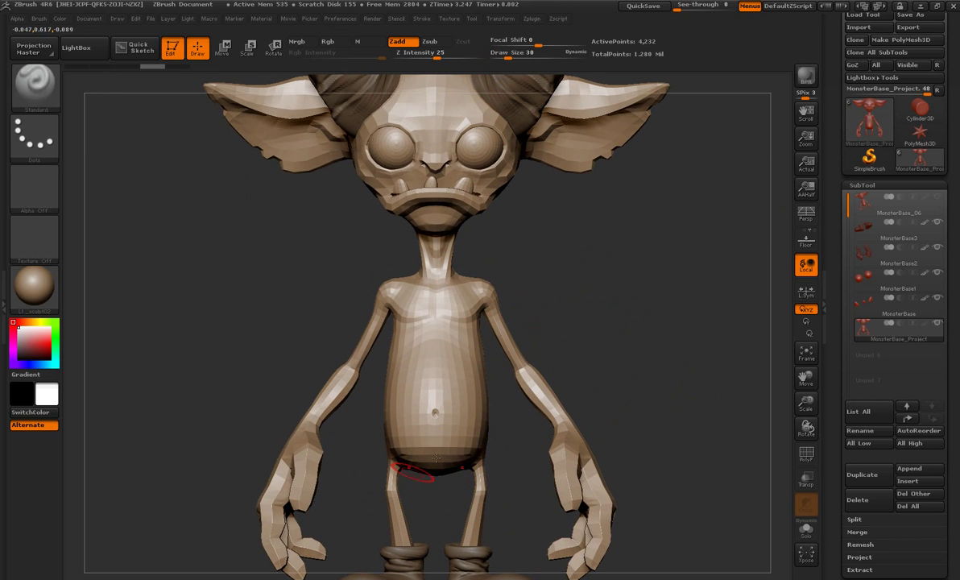
{"action": "key", "text": "d"}
{"action": "key", "text": "d"}
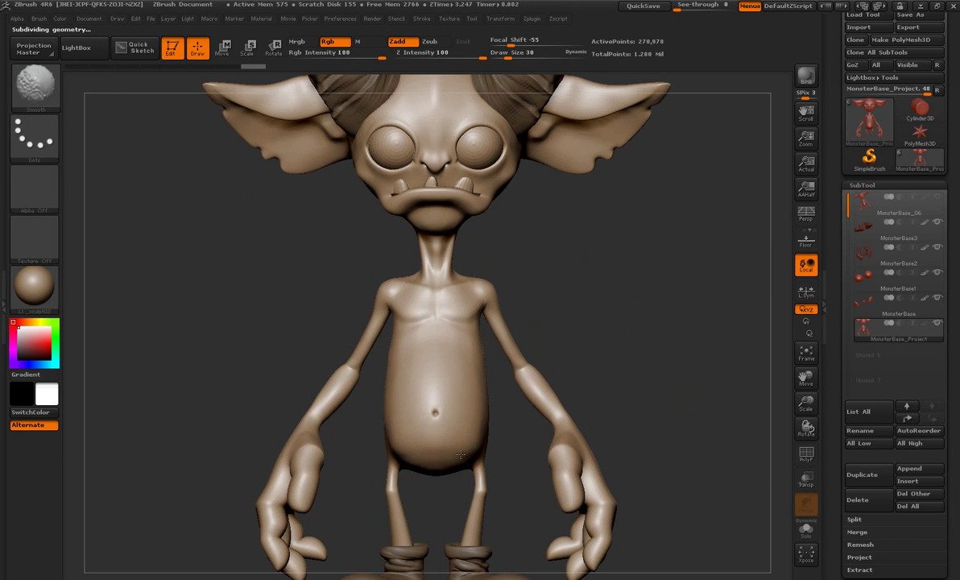
{"action": "left_click", "coordinate": [34, 85]}
{"action": "left_click", "coordinate": [149, 143]}
{"action": "mouse_move", "coordinate": [354, 463]}
{"action": "left_mouse_down"}
{"action": "mouse_move", "coordinate": [463, 466]}
{"action": "mouse_move", "coordinate": [435, 463]}
{"action": "left_mouse_up"}
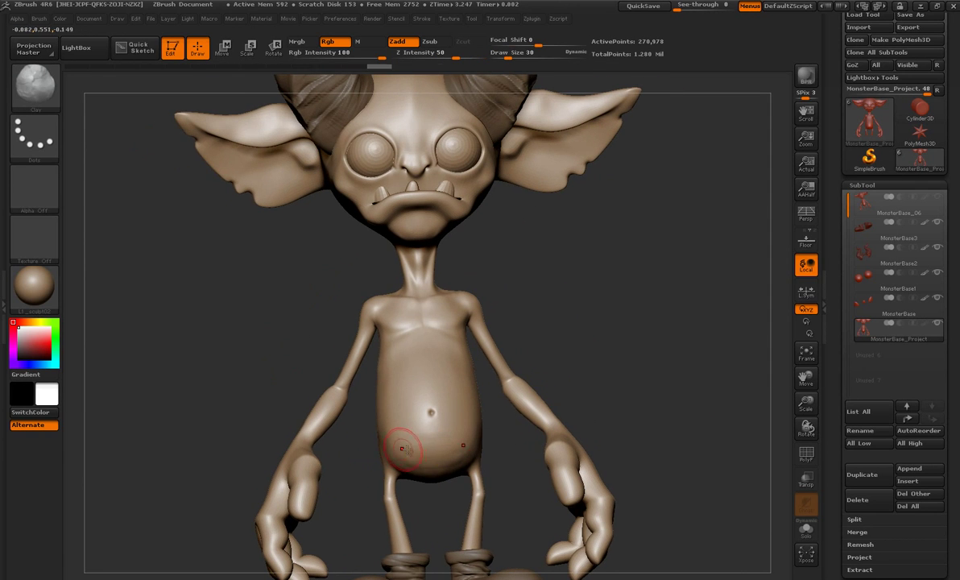
{"action": "left_click_drag", "start_coordinate": [563, 253], "coordinate": [564, 338], "text": "alt"}
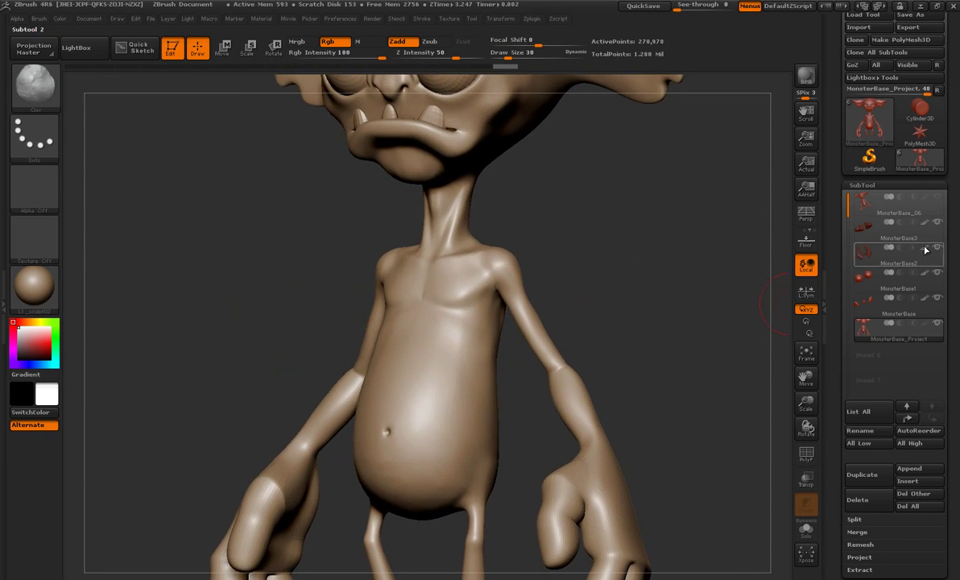
{"action": "key", "text": "shift+d"}
{"action": "key", "text": "shift+d"}
Paint masks over the belly, arm and shoulder bands, and the forehead above the eyes.
{"action": "key", "text": "ctrl"}
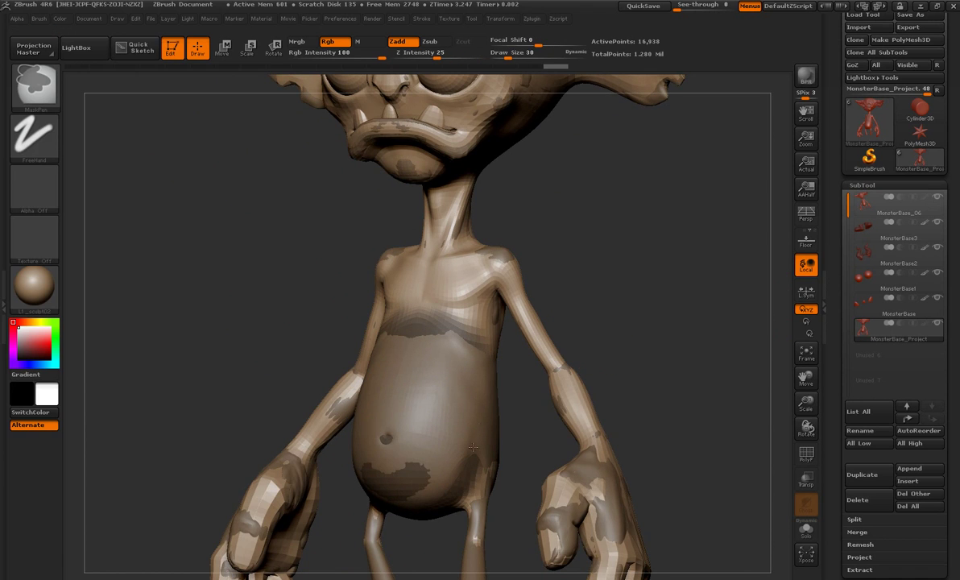
{"action": "left_click_drag", "start_coordinate": [396, 438], "coordinate": [375, 402]}
{"action": "left_click_drag", "start_coordinate": [635, 325], "coordinate": [564, 338]}
{"action": "mouse_move", "coordinate": [492, 338]}
{"action": "left_mouse_down", "text": "ctrl"}
{"action": "mouse_move", "coordinate": [439, 157]}
{"action": "mouse_move", "coordinate": [607, 340]}
{"action": "left_mouse_up", "text": "ctrl"}
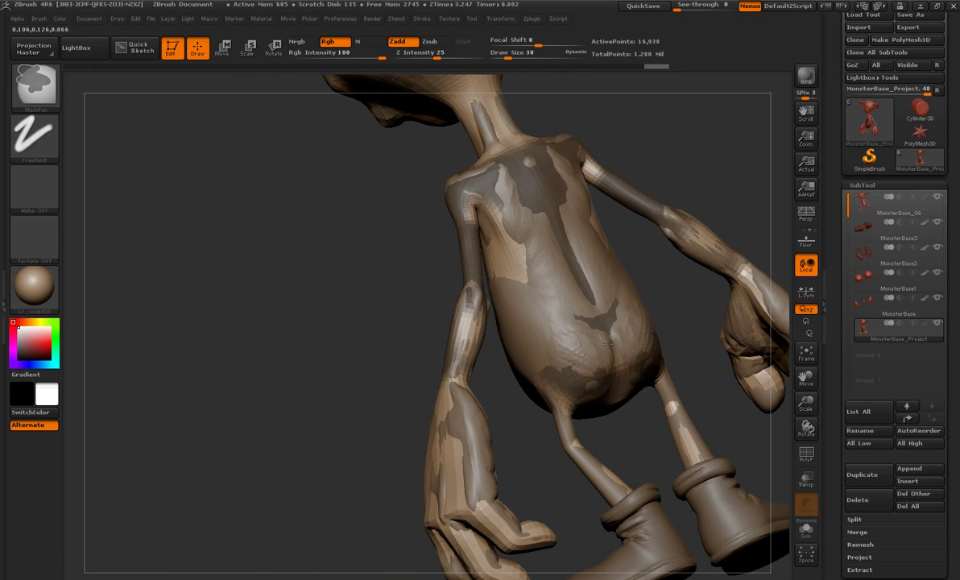
{"action": "left_click_drag", "start_coordinate": [299, 253], "coordinate": [332, 274]}
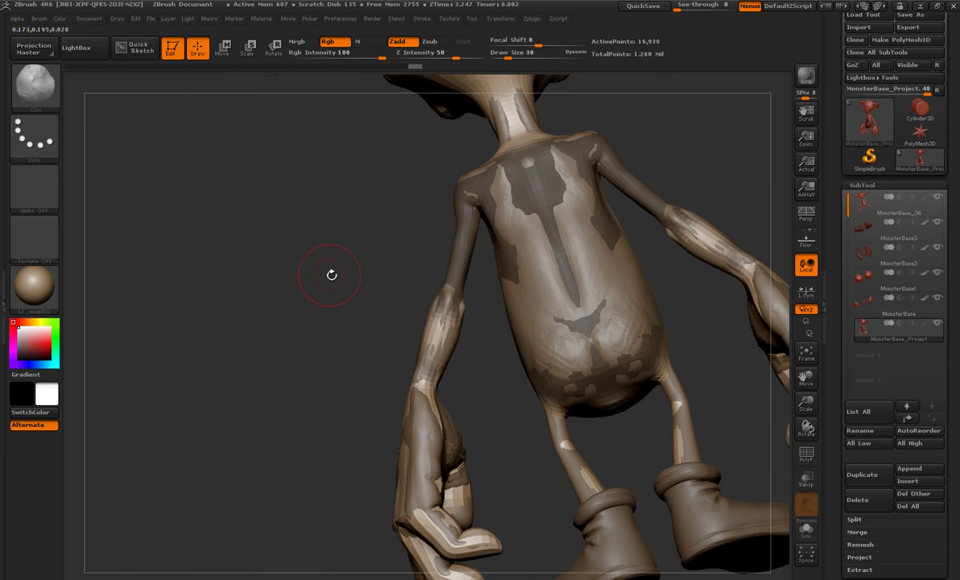
{"action": "mouse_move", "coordinate": [364, 220]}
{"action": "left_mouse_down"}
{"action": "mouse_move", "coordinate": [465, 204]}
{"action": "mouse_move", "coordinate": [533, 238]}
{"action": "mouse_move", "coordinate": [537, 273]}
{"action": "mouse_move", "coordinate": [461, 211]}
{"action": "left_mouse_up"}
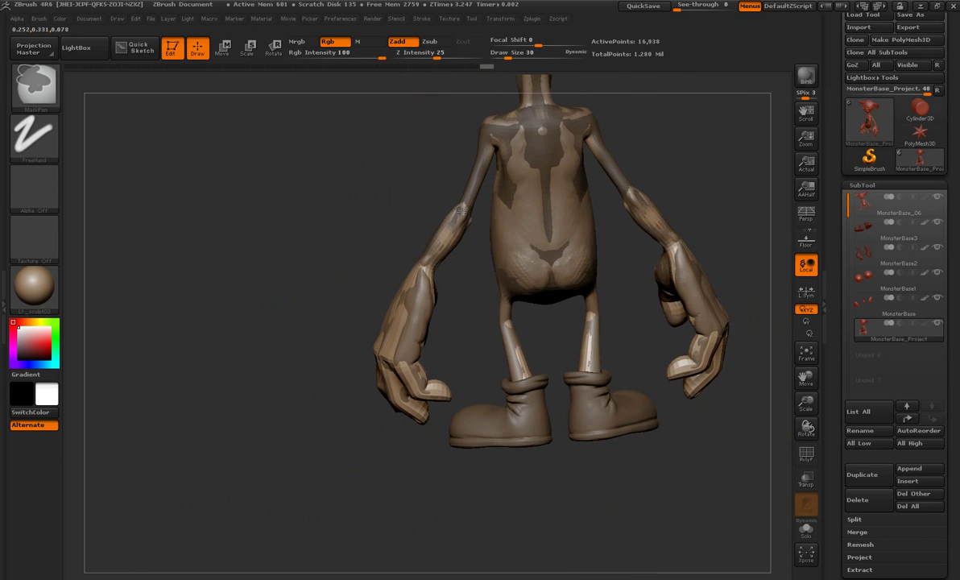
{"action": "left_click_drag", "start_coordinate": [354, 278], "coordinate": [525, 268]}
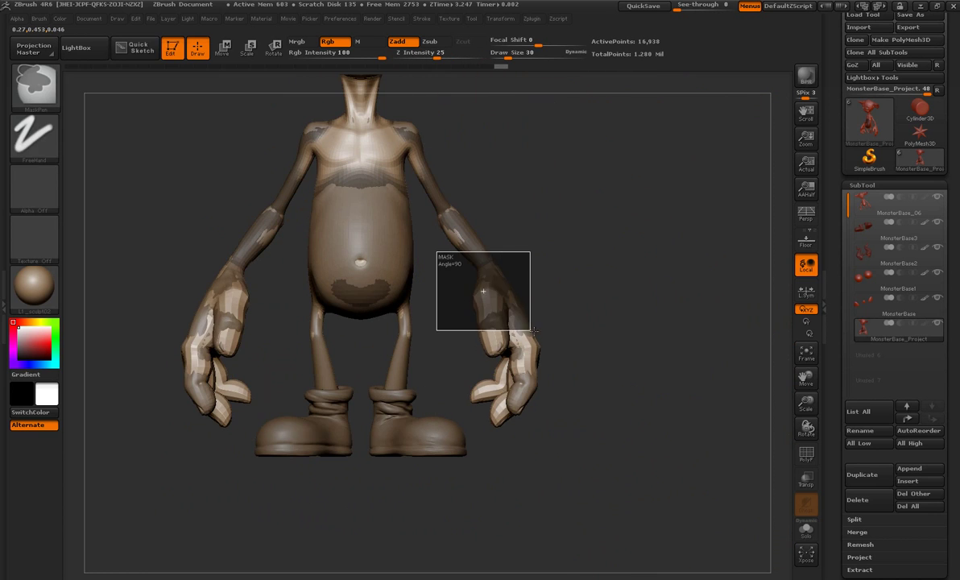
{"action": "mouse_move", "coordinate": [585, 403]}
{"action": "left_mouse_down"}
{"action": "mouse_move", "coordinate": [387, 392]}
{"action": "mouse_move", "coordinate": [524, 354]}
{"action": "mouse_move", "coordinate": [640, 245]}
{"action": "mouse_move", "coordinate": [600, 364]}
{"action": "mouse_move", "coordinate": [611, 391]}
{"action": "mouse_move", "coordinate": [477, 259]}
{"action": "mouse_move", "coordinate": [473, 180]}
{"action": "mouse_move", "coordinate": [501, 288]}
{"action": "left_mouse_up"}
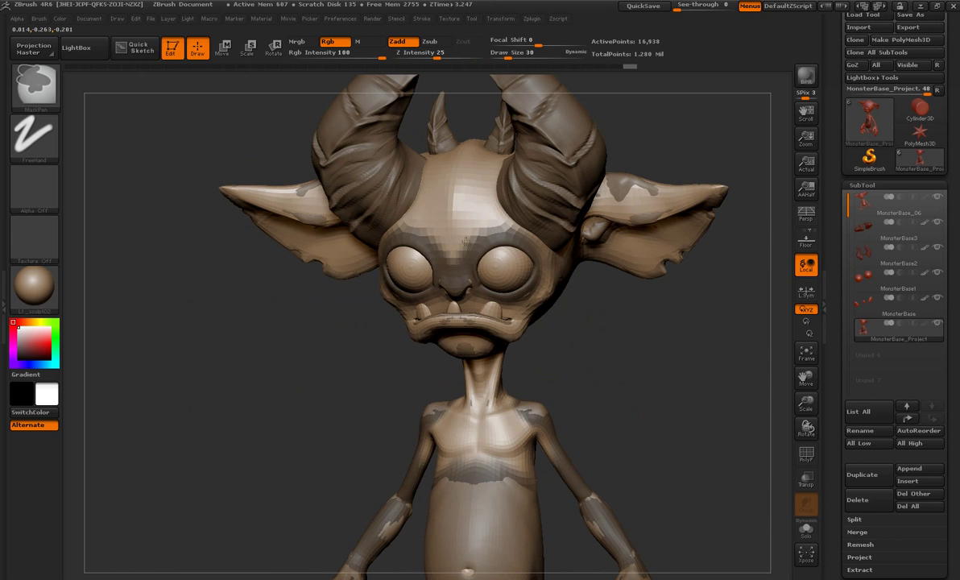
{"action": "left_click_drag", "start_coordinate": [465, 240], "coordinate": [480, 244], "text": "ctrl"}
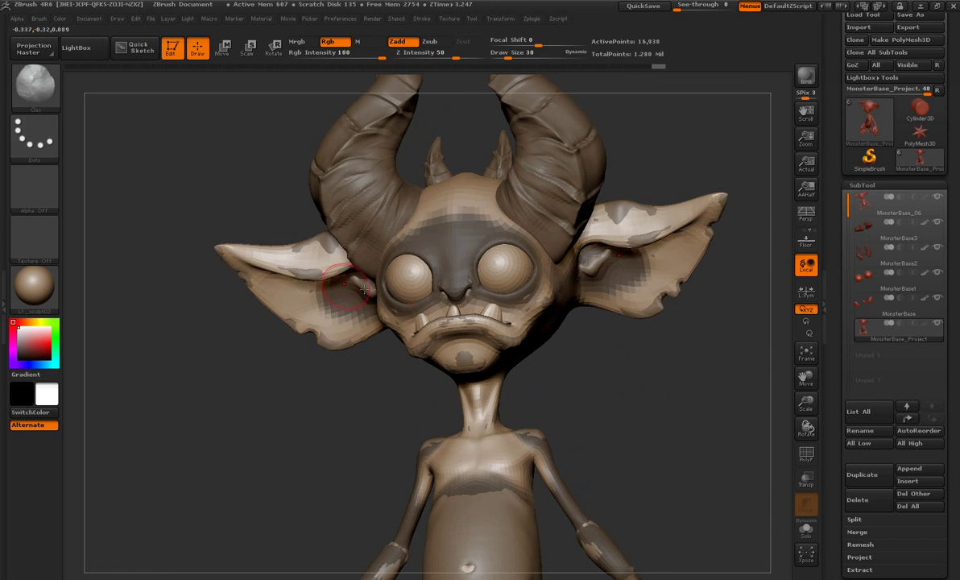
{"action": "mouse_move", "coordinate": [629, 376]}
{"action": "left_mouse_down", "text": "alt"}
{"action": "mouse_move", "coordinate": [594, 336]}
{"action": "mouse_move", "coordinate": [613, 422]}
{"action": "left_mouse_up", "text": "alt"}
Run SubTool > Project > ProjectAll and confirm projecting polypaint too.
{"action": "left_click", "coordinate": [590, 331], "text": "ctrl"}
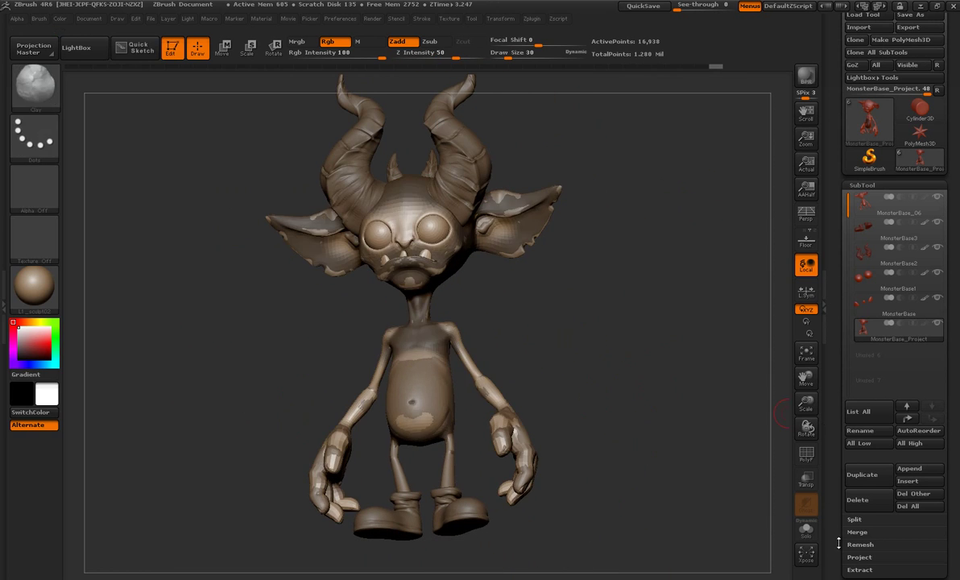
{"action": "left_click", "coordinate": [858, 556]}
{"action": "left_click", "coordinate": [860, 360]}
{"action": "left_click", "coordinate": [736, 383]}
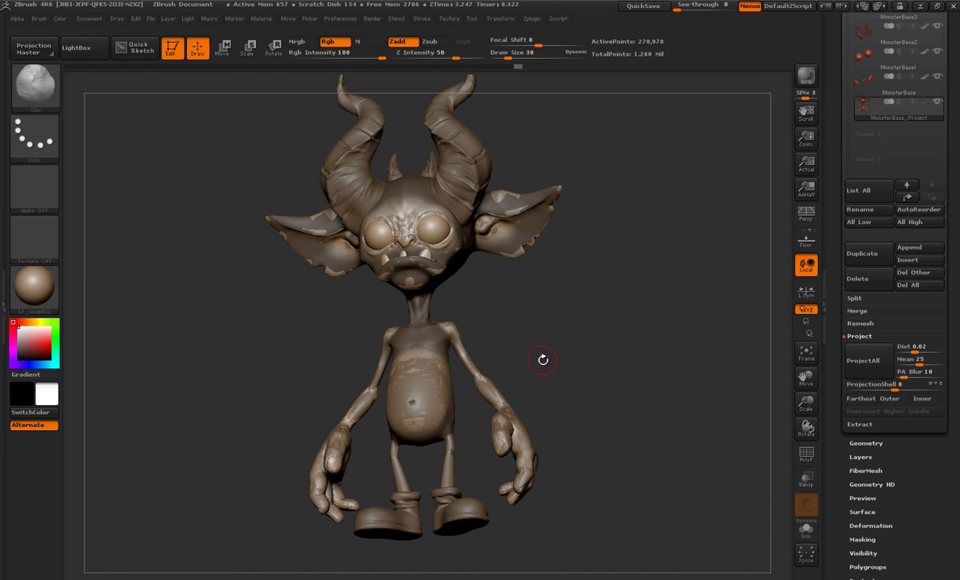
Isolate the body and inspect the chest, belly and back with the polygon wireframe shown.
{"action": "key", "text": "alt+s"}
{"action": "left_click_drag", "start_coordinate": [619, 400], "coordinate": [471, 60], "text": "alt"}
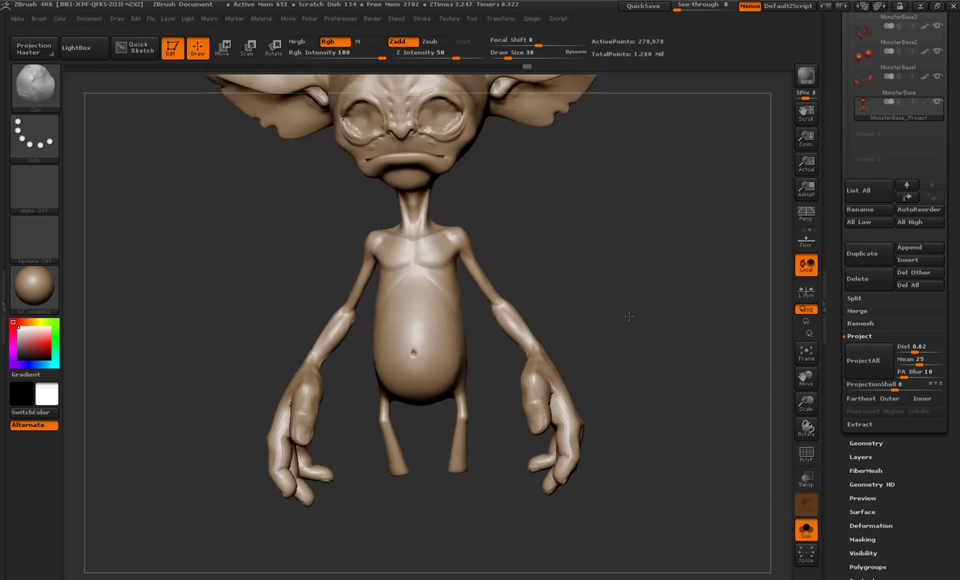
{"action": "key", "text": "shift"}
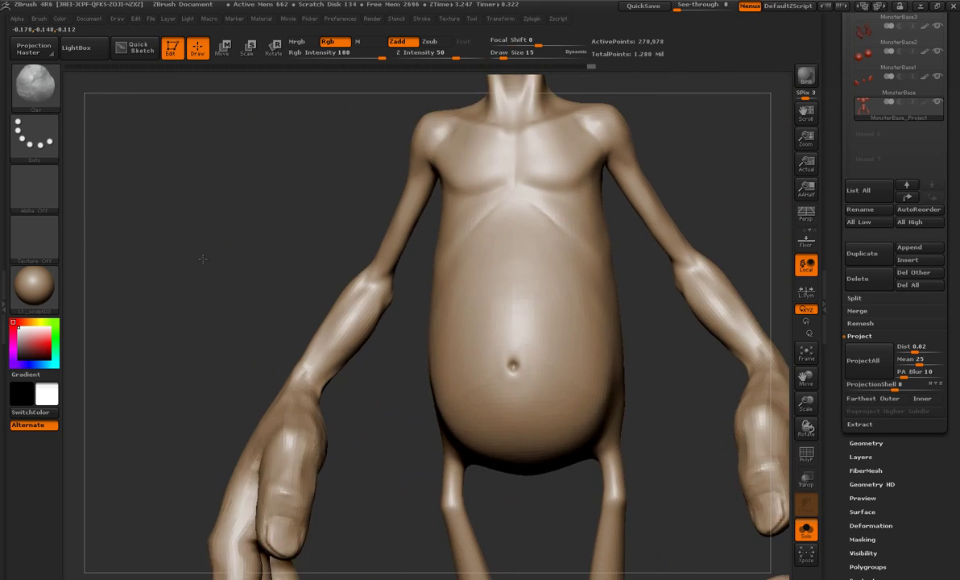
{"action": "mouse_move", "coordinate": [320, 364]}
{"action": "left_mouse_down"}
{"action": "mouse_move", "coordinate": [640, 279]}
{"action": "mouse_move", "coordinate": [756, 467]}
{"action": "left_mouse_up"}
{"action": "key", "text": "shift+f"}
{"action": "key", "text": "shift+f"}
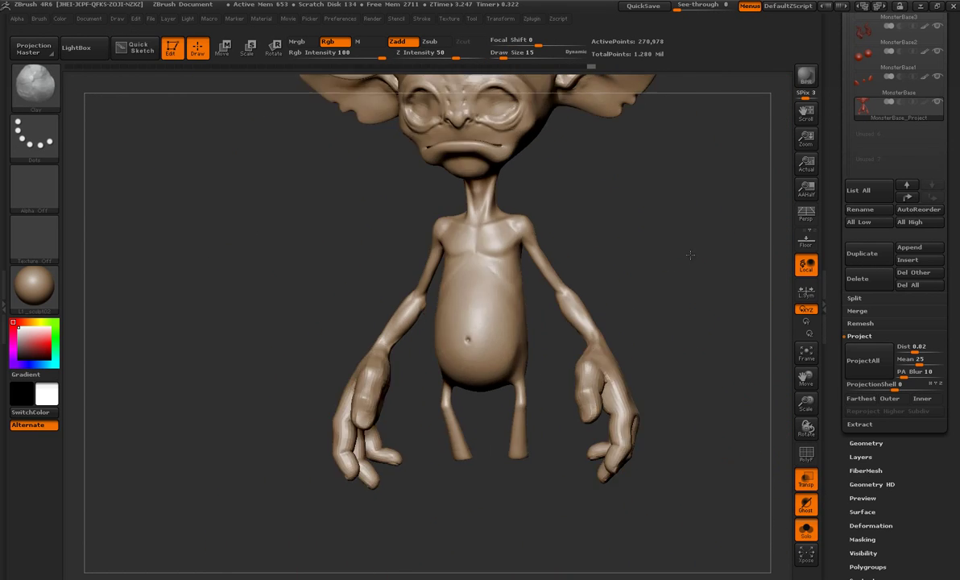
{"action": "mouse_move", "coordinate": [751, 422]}
{"action": "left_mouse_down"}
{"action": "mouse_move", "coordinate": [612, 354]}
{"action": "mouse_move", "coordinate": [725, 434]}
{"action": "mouse_move", "coordinate": [750, 438]}
{"action": "left_mouse_up"}
Bring back the horns, eyes and teeth and render the model solid and opaque.
{"action": "left_click", "coordinate": [806, 529]}
{"action": "scroll", "coordinate": [935, 174], "scroll_direction": "up", "scroll_amount": 5}
{"action": "left_click", "coordinate": [805, 480]}
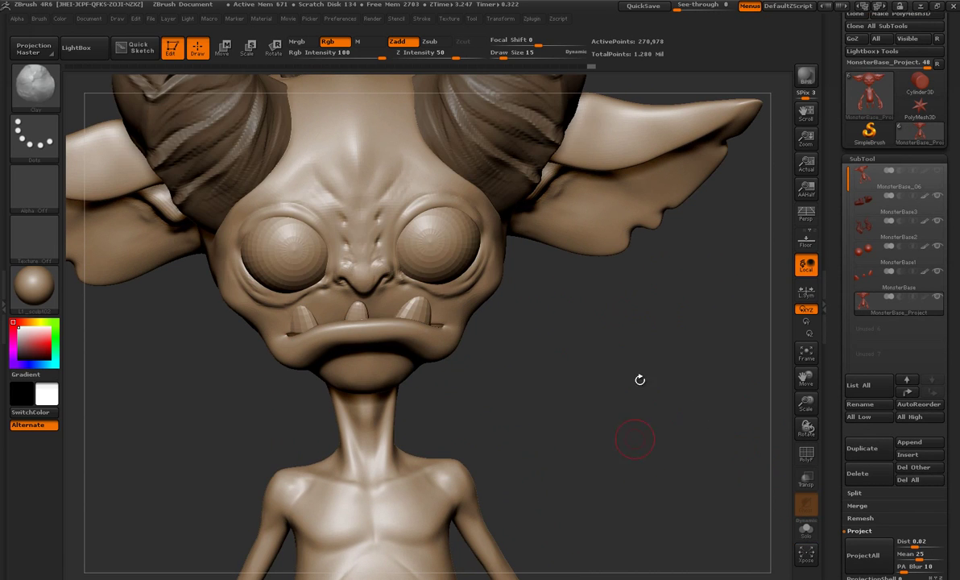
{"action": "left_click_drag", "start_coordinate": [565, 406], "coordinate": [557, 437], "text": "alt"}
Subdivide the MonsterBase1 eyeball subtool once, then reselect MonsterBase_Project.
{"action": "left_click", "coordinate": [481, 306], "text": "alt"}
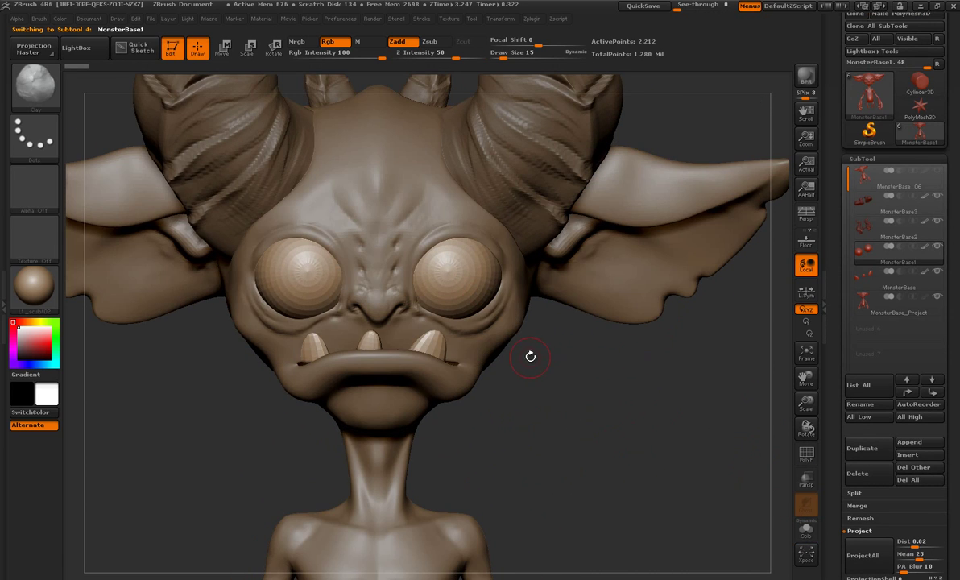
{"action": "key", "text": "ctrl+d"}
{"action": "left_click", "coordinate": [441, 227], "text": "alt"}
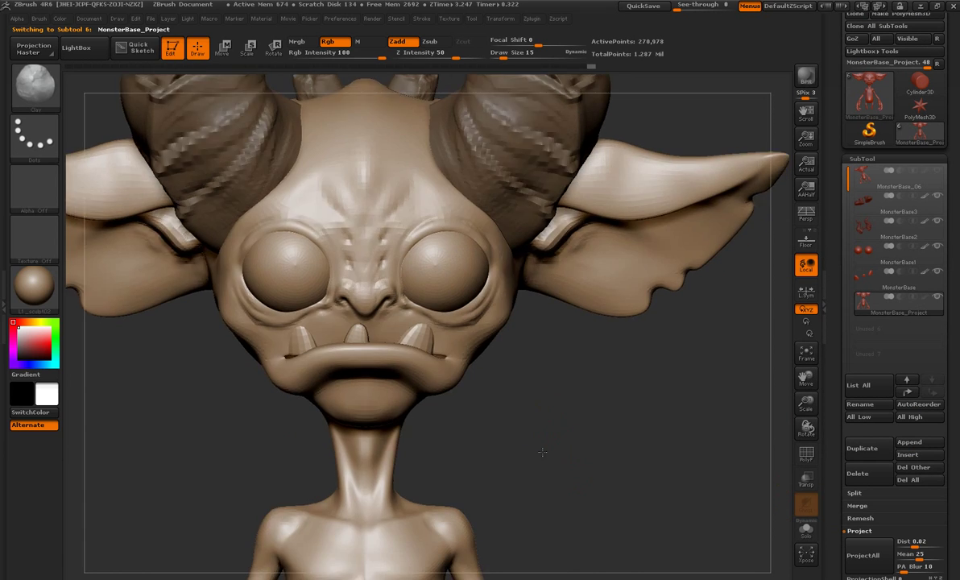
{"action": "left_click_drag", "start_coordinate": [567, 435], "coordinate": [565, 389], "text": "alt"}
Carve the chest with Dam_Standard, then build up chest and arm forms with Clay.
{"action": "key", "text": "b"}
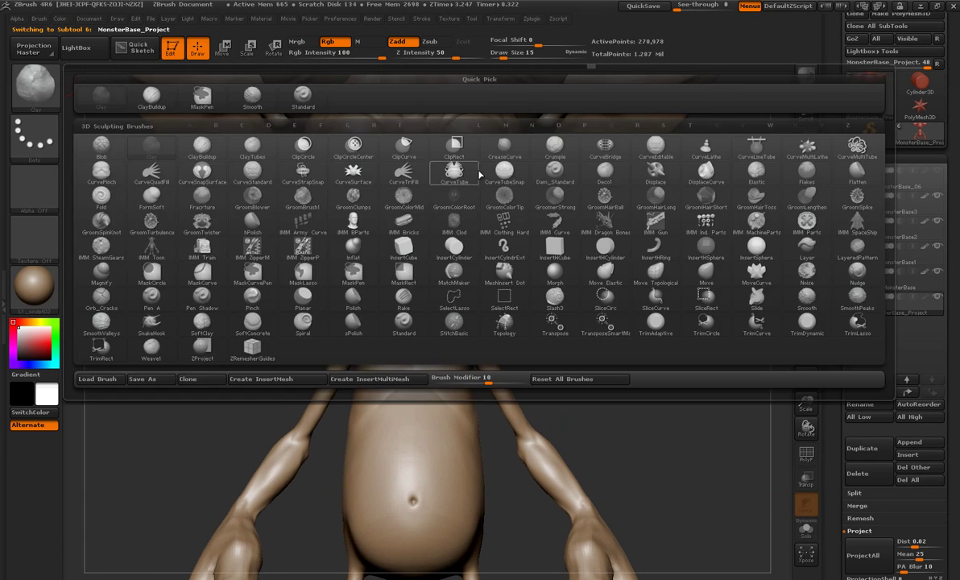
{"action": "key", "text": "d"}
{"action": "key", "text": "s"}
{"action": "mouse_move", "coordinate": [634, 411]}
{"action": "left_mouse_down", "text": "alt"}
{"action": "mouse_move", "coordinate": [635, 293]}
{"action": "mouse_move", "coordinate": [485, 338]}
{"action": "left_mouse_up", "text": "alt"}
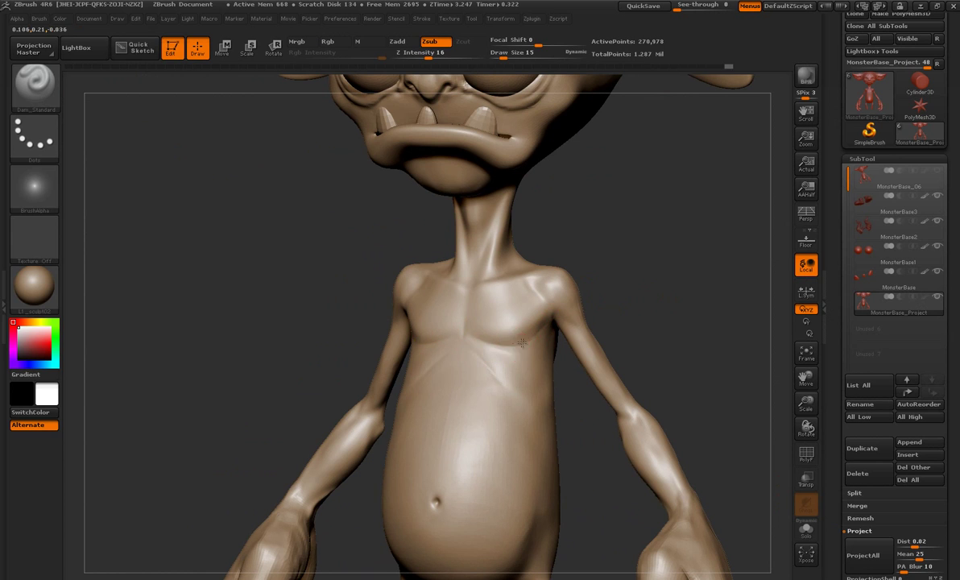
{"action": "left_click_drag", "start_coordinate": [522, 342], "coordinate": [230, 113], "text": "alt"}
{"action": "key", "text": "b"}
{"action": "key", "text": "c"}
{"action": "key", "text": "l"}
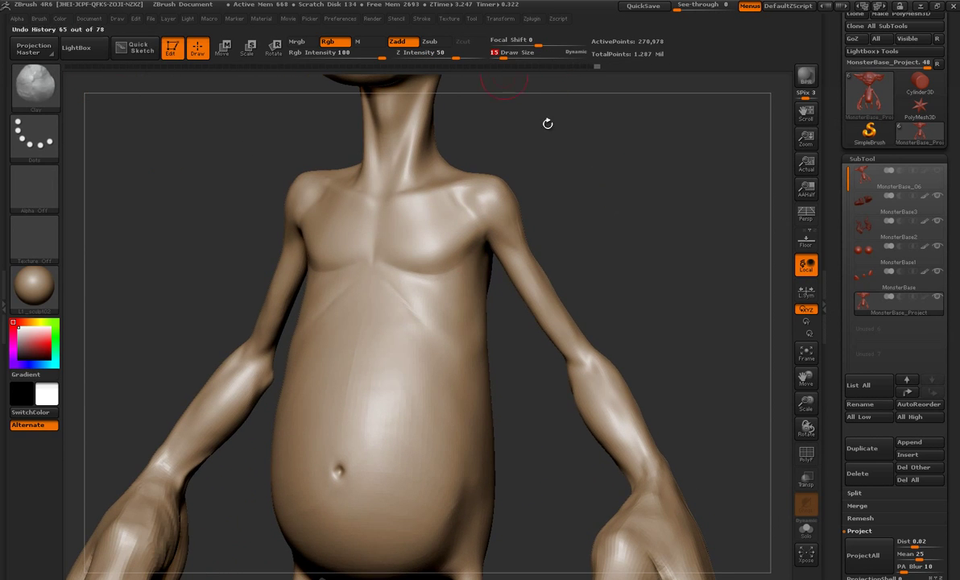
{"action": "left_click_drag", "start_coordinate": [547, 124], "coordinate": [488, 251]}
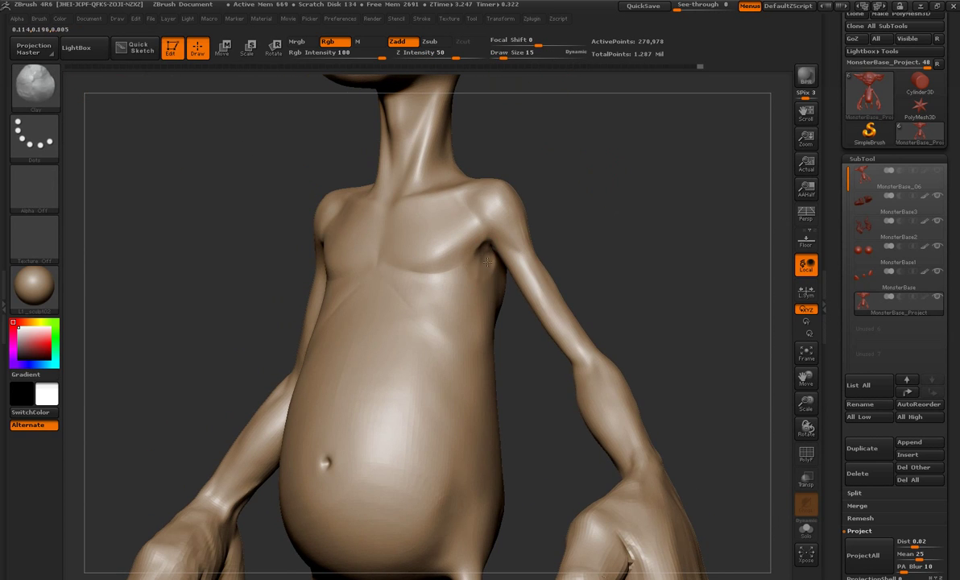
{"action": "left_click_drag", "start_coordinate": [484, 278], "coordinate": [493, 256], "text": "alt"}
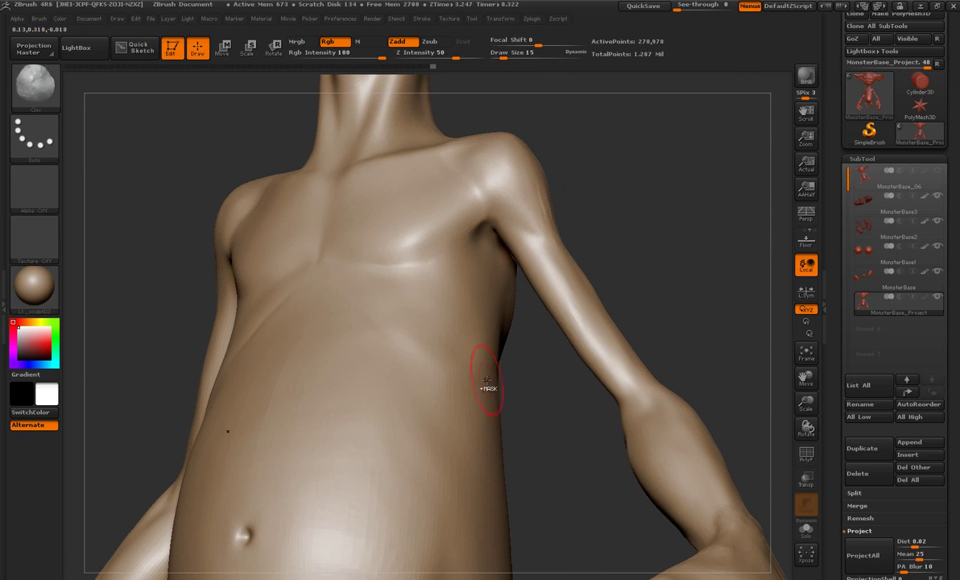
Drop a subdivision level, enable perspective, then step back up to rework the chest.
{"action": "key", "text": "ctrl+d"}
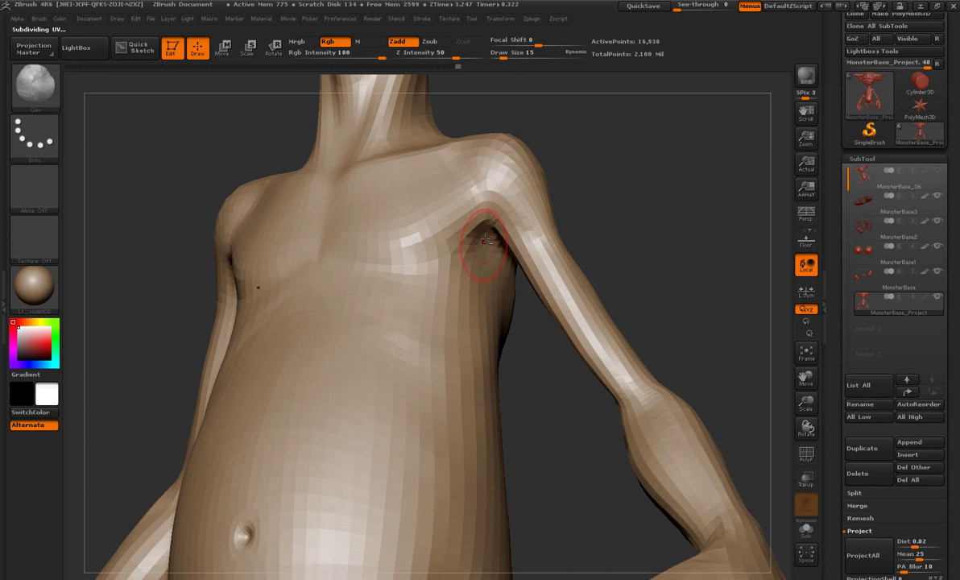
{"action": "mouse_move", "coordinate": [475, 268]}
{"action": "left_mouse_down"}
{"action": "mouse_move", "coordinate": [493, 260]}
{"action": "mouse_move", "coordinate": [433, 278]}
{"action": "left_mouse_up"}
{"action": "key", "text": "p"}
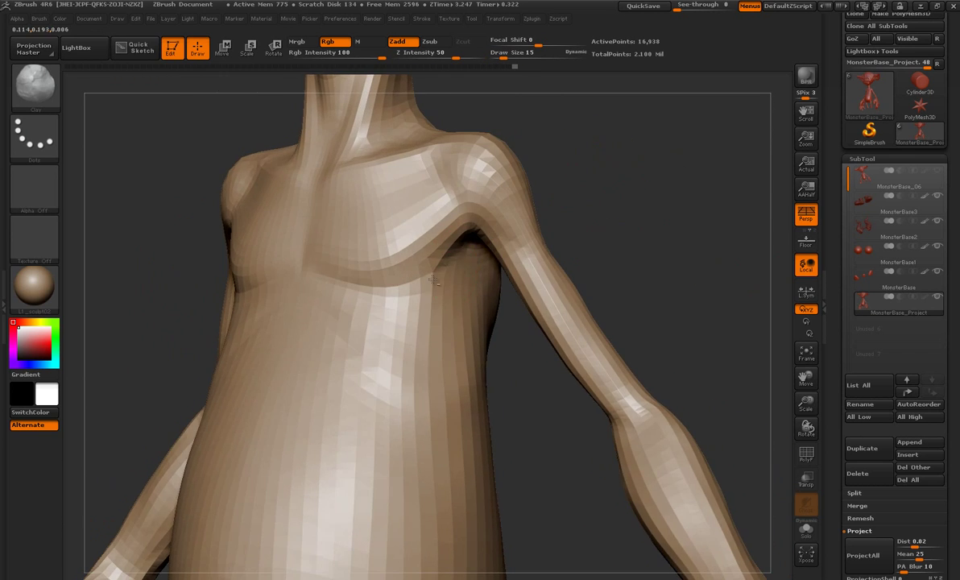
{"action": "key", "text": "d"}
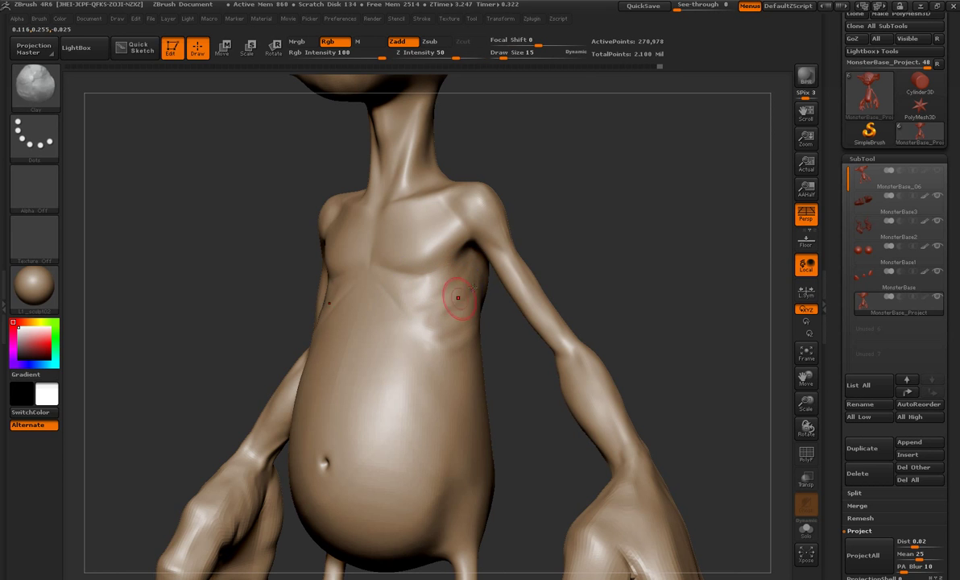
{"action": "left_click_drag", "start_coordinate": [438, 338], "coordinate": [472, 310]}
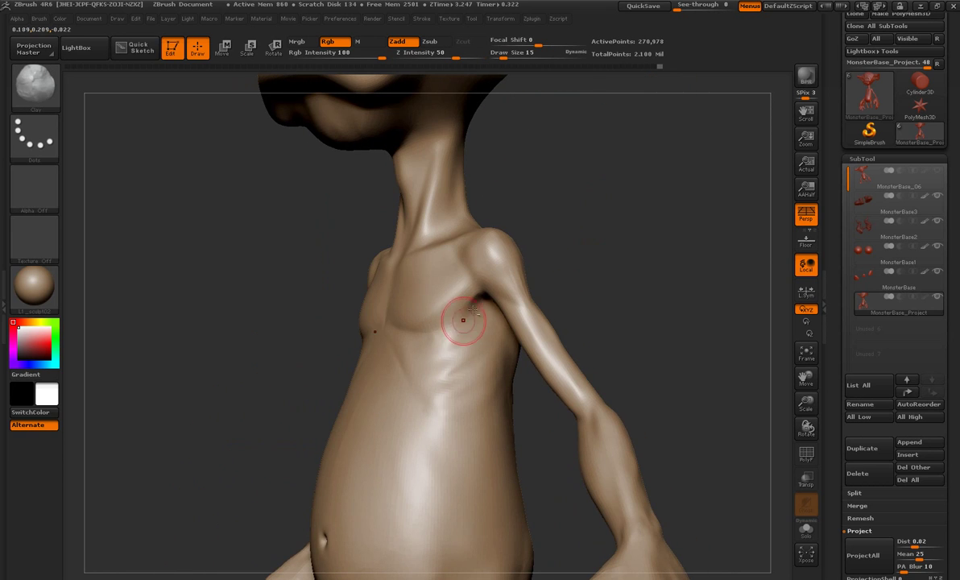
{"action": "mouse_move", "coordinate": [444, 335]}
{"action": "left_mouse_down"}
{"action": "mouse_move", "coordinate": [439, 315]}
{"action": "mouse_move", "coordinate": [467, 339]}
{"action": "left_mouse_up"}
Reshape the neck and torso with the Move brush.
{"action": "key", "text": "b"}
{"action": "left_click", "coordinate": [697, 272]}
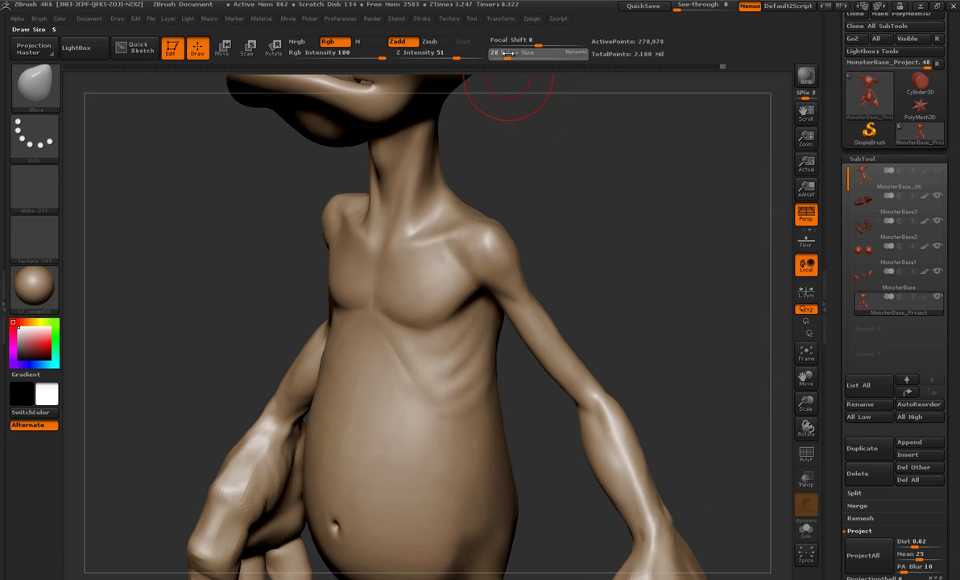
{"action": "left_click_drag", "start_coordinate": [465, 330], "coordinate": [593, 223]}
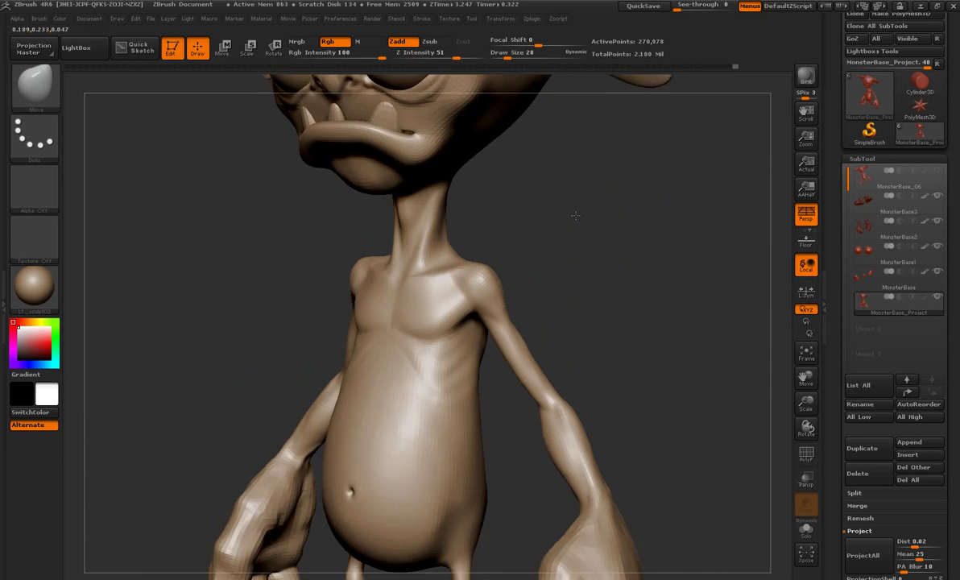
Build up the collarbones and neck tendons with the Clay brush, smoothing as needed.
{"action": "key", "text": "b"}
{"action": "key", "text": "c"}
{"action": "key", "text": "l"}
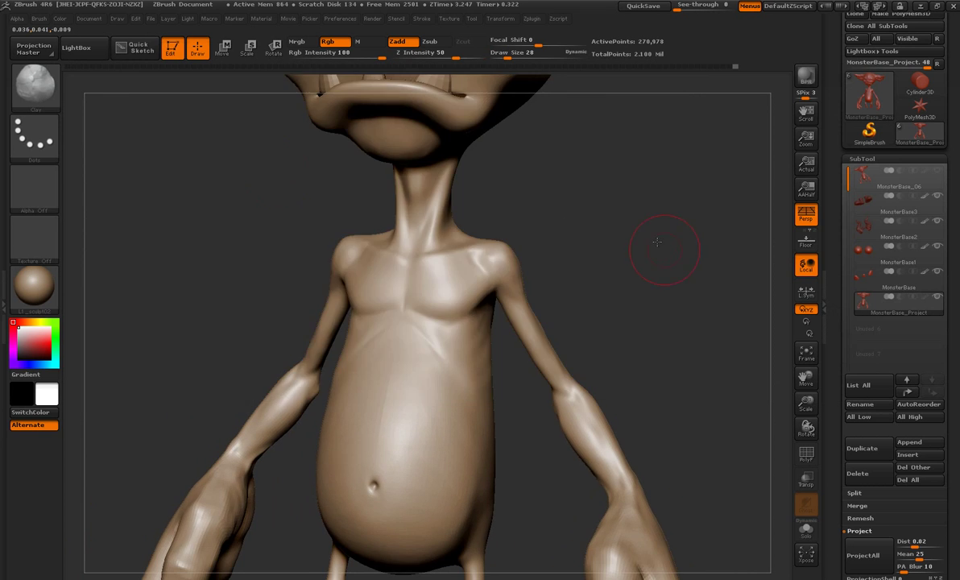
{"action": "mouse_move", "coordinate": [664, 252]}
{"action": "left_mouse_down"}
{"action": "mouse_move", "coordinate": [596, 114]}
{"action": "mouse_move", "coordinate": [522, 81]}
{"action": "left_mouse_up"}
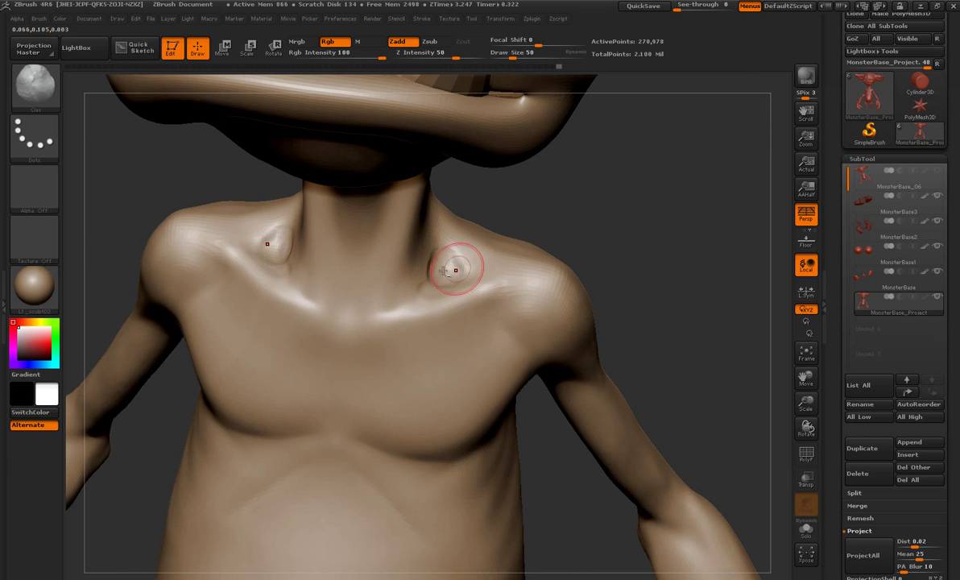
{"action": "left_click_drag", "start_coordinate": [466, 269], "coordinate": [461, 191], "text": "alt"}
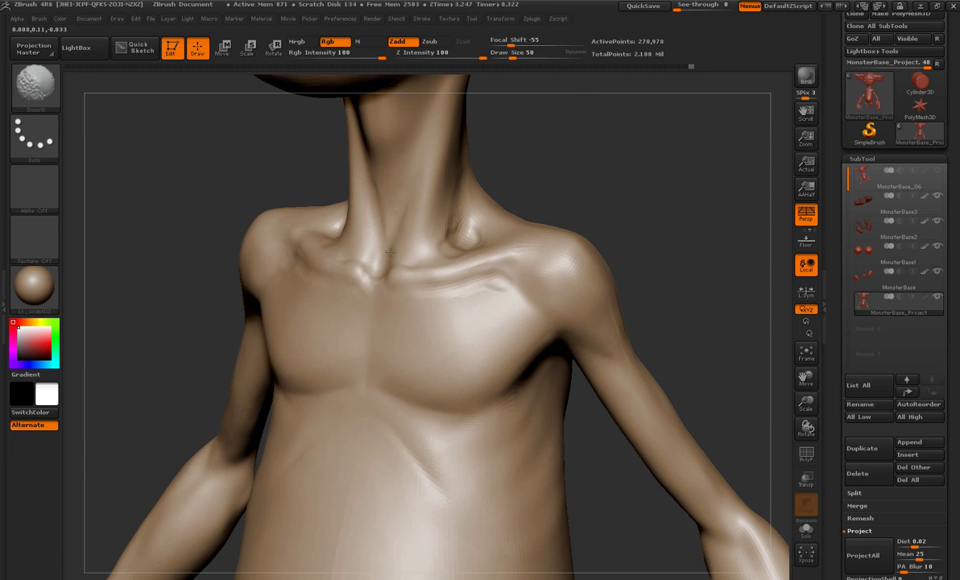
{"action": "mouse_move", "coordinate": [388, 251]}
{"action": "left_mouse_down"}
{"action": "mouse_move", "coordinate": [492, 172]}
{"action": "mouse_move", "coordinate": [408, 208]}
{"action": "left_mouse_up"}
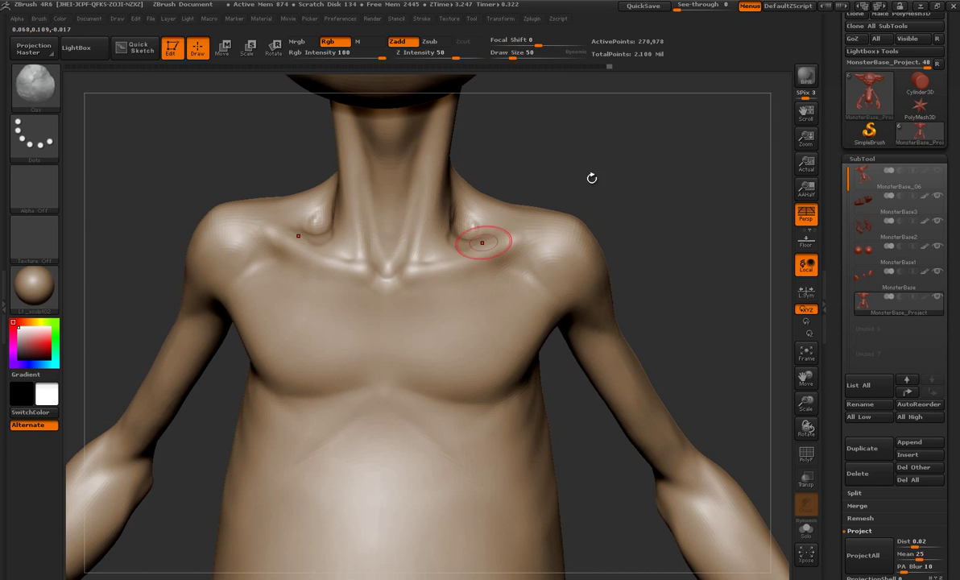
{"action": "mouse_move", "coordinate": [591, 177]}
{"action": "left_mouse_down"}
{"action": "mouse_move", "coordinate": [615, 204]}
{"action": "mouse_move", "coordinate": [228, 300]}
{"action": "mouse_move", "coordinate": [375, 235]}
{"action": "left_mouse_up"}
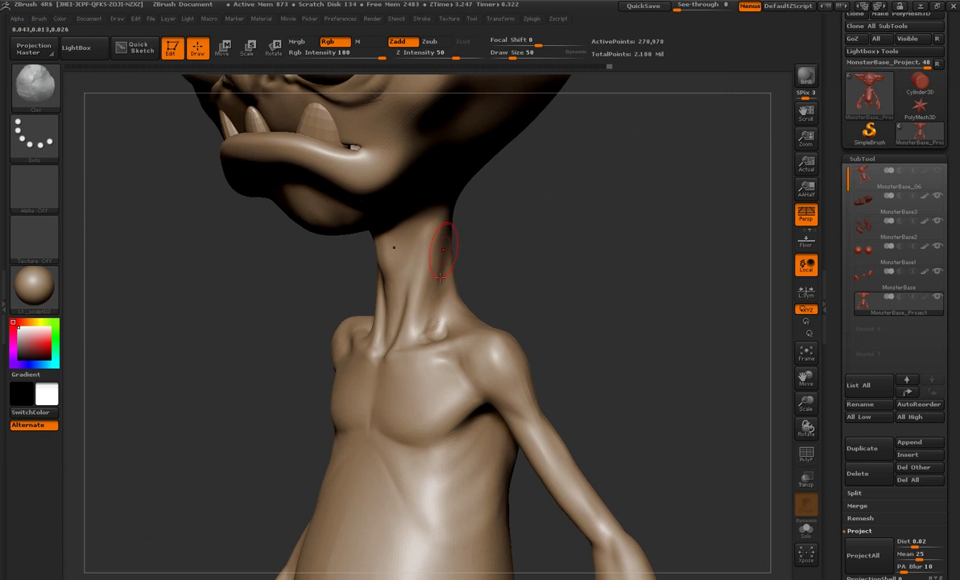
Carve grooves along the neck tendons and chest centre line with Dam_Standard.
{"action": "key", "text": "b"}
{"action": "key", "text": "d"}
{"action": "key", "text": "s"}
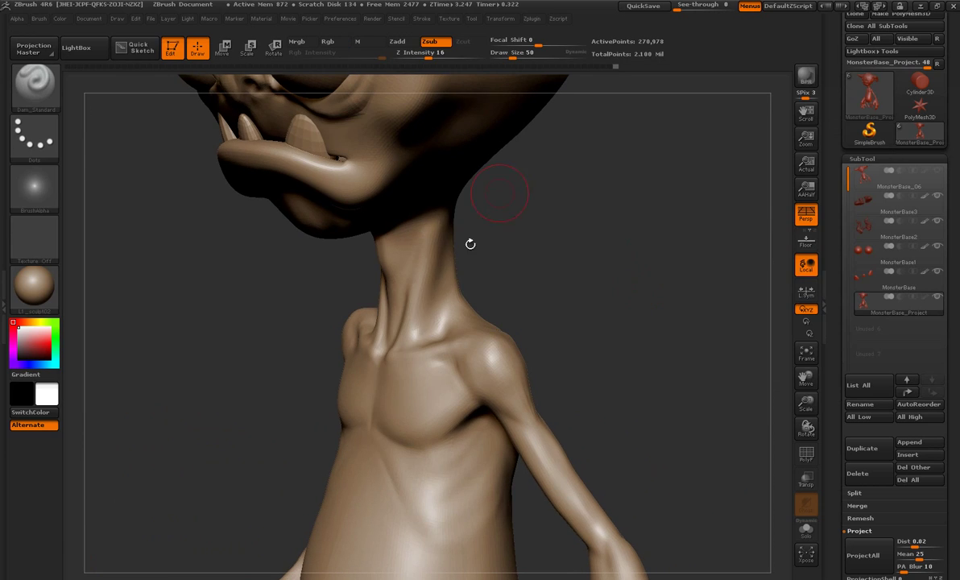
{"action": "left_click_drag", "start_coordinate": [433, 290], "coordinate": [419, 256]}
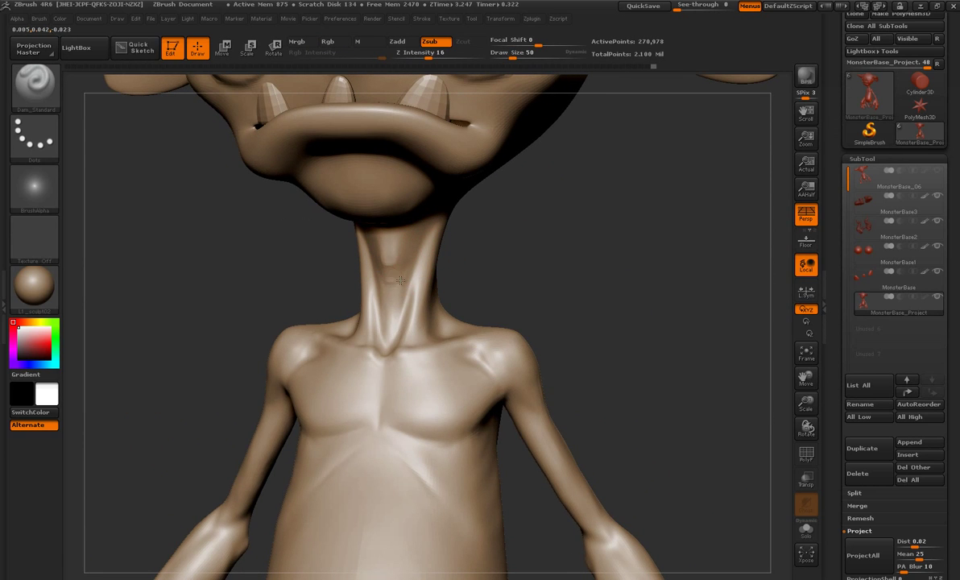
{"action": "mouse_move", "coordinate": [535, 248]}
{"action": "left_mouse_down"}
{"action": "mouse_move", "coordinate": [469, 275]}
{"action": "mouse_move", "coordinate": [338, 266]}
{"action": "left_mouse_up"}
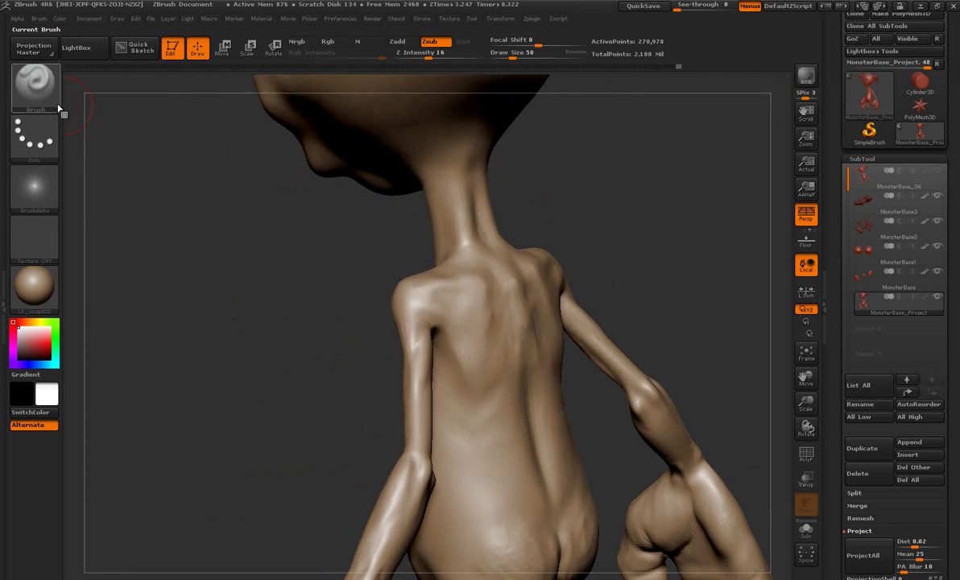
Build up the lower back and hips with ClayBuildup.
{"action": "key", "text": "b"}
{"action": "key", "text": "c"}
{"action": "key", "text": "b"}
{"action": "left_click_drag", "start_coordinate": [267, 344], "coordinate": [495, 323]}
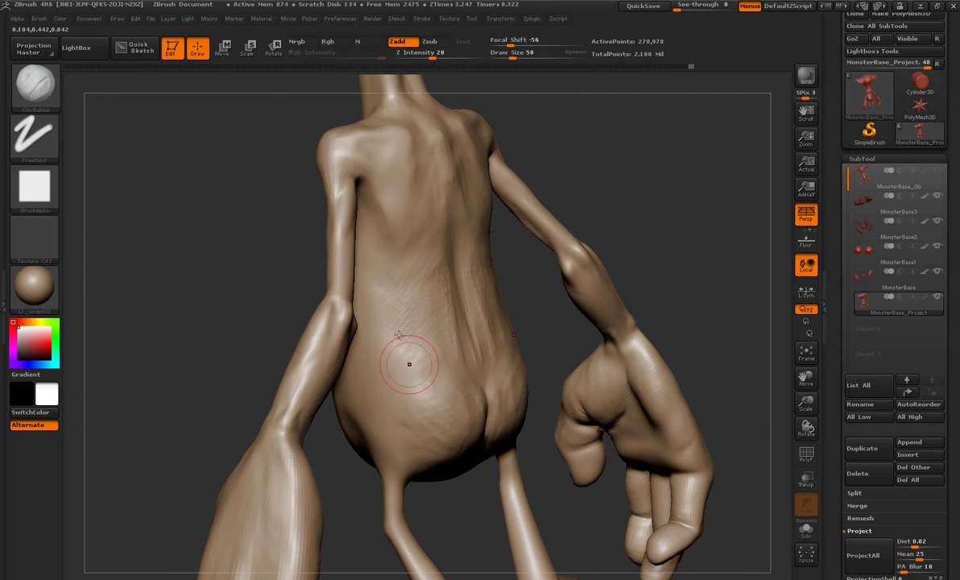
Carve the spine groove, shoulder-blade edges and hip crease with Dam_Standard.
{"action": "key", "text": "b"}
{"action": "key", "text": "s"}
{"action": "key", "text": "t"}
{"action": "key", "text": "b"}
{"action": "key", "text": "d"}
{"action": "key", "text": "s"}
{"action": "left_click_drag", "start_coordinate": [266, 209], "coordinate": [456, 240]}
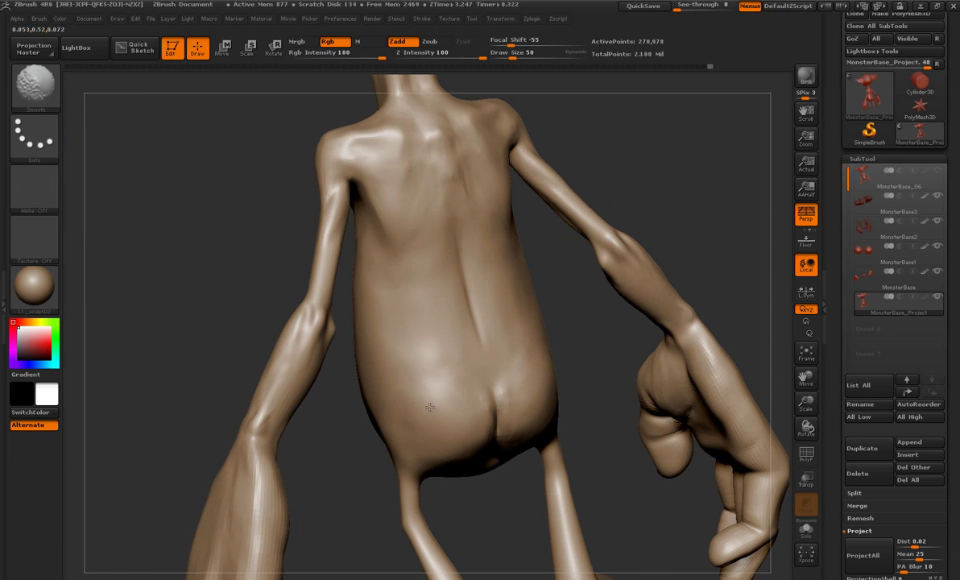
{"action": "mouse_move", "coordinate": [568, 438]}
{"action": "left_mouse_down"}
{"action": "mouse_move", "coordinate": [448, 306]}
{"action": "mouse_move", "coordinate": [447, 389]}
{"action": "left_mouse_up"}
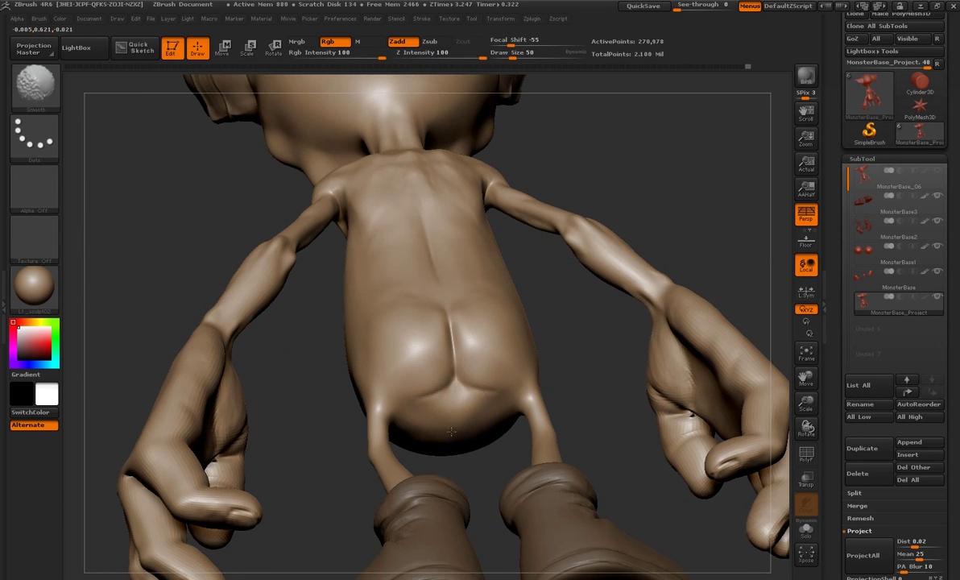
{"action": "mouse_move", "coordinate": [343, 427]}
{"action": "left_mouse_down"}
{"action": "mouse_move", "coordinate": [441, 366]}
{"action": "mouse_move", "coordinate": [533, 140]}
{"action": "mouse_move", "coordinate": [331, 276]}
{"action": "mouse_move", "coordinate": [489, 387]}
{"action": "mouse_move", "coordinate": [423, 355]}
{"action": "mouse_move", "coordinate": [610, 343]}
{"action": "mouse_move", "coordinate": [418, 321]}
{"action": "left_mouse_up"}
Switch to Clay and smooth the crease in the chest.
{"action": "key", "text": "b"}
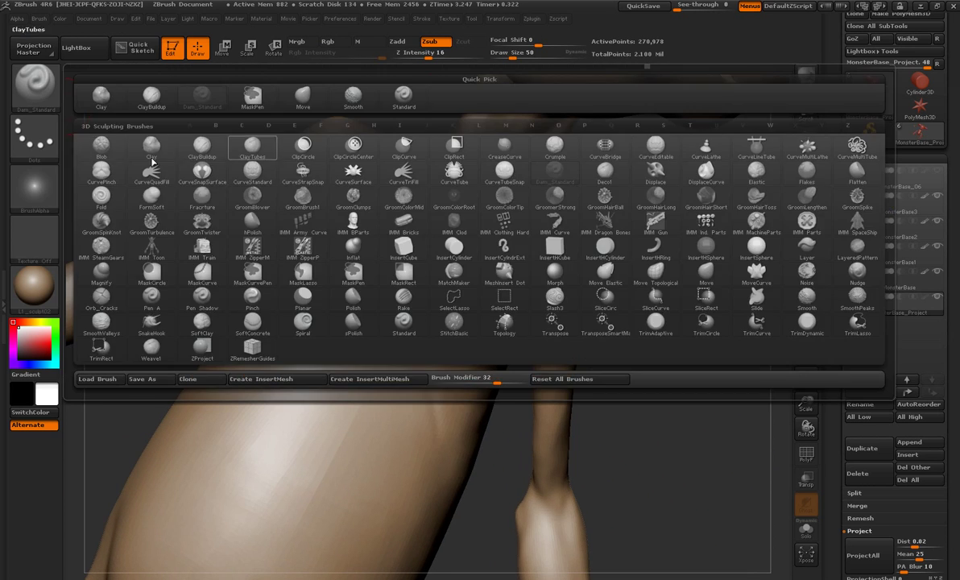
{"action": "left_click", "coordinate": [418, 321]}
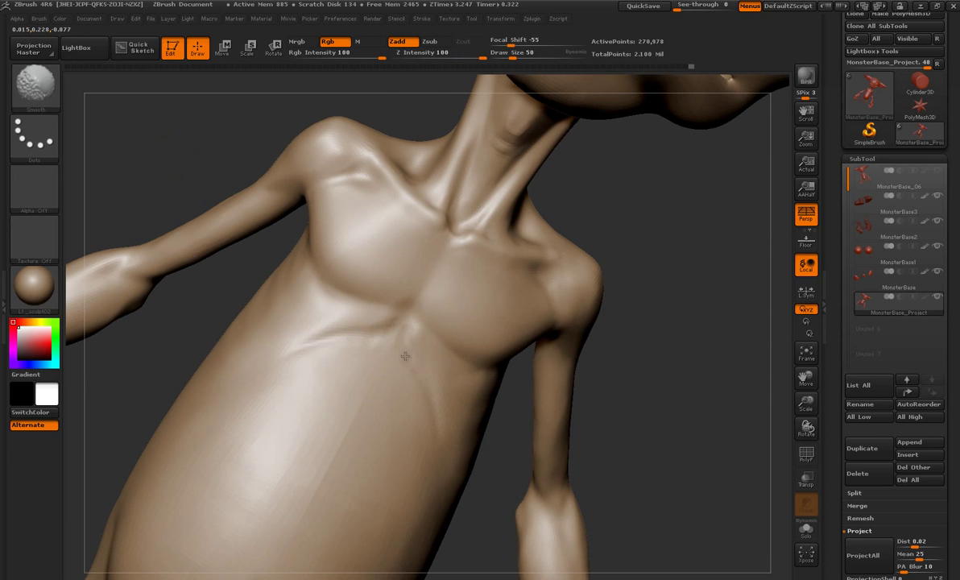
{"action": "left_click_drag", "start_coordinate": [409, 347], "coordinate": [386, 373], "text": "shift"}
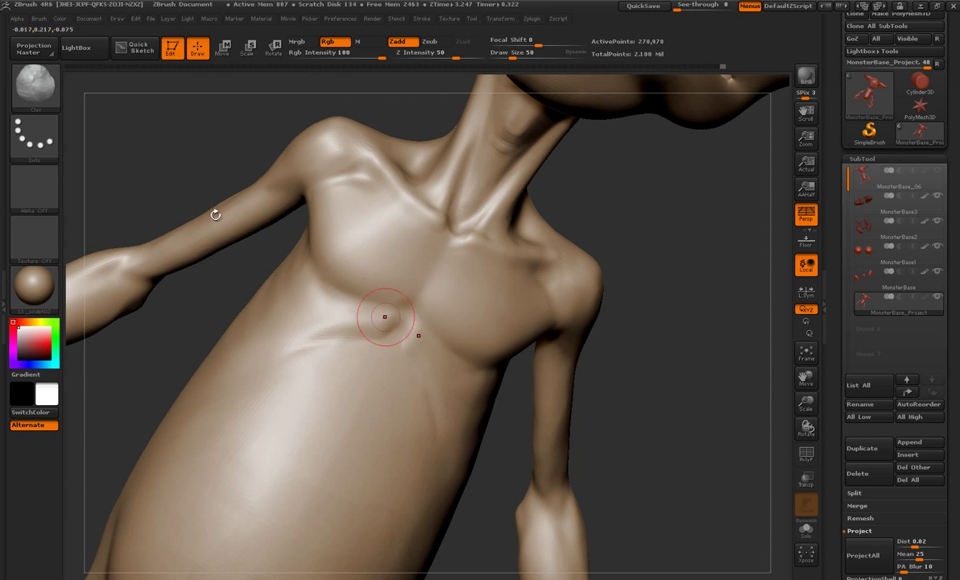
{"action": "mouse_move", "coordinate": [214, 212]}
{"action": "left_mouse_down"}
{"action": "mouse_move", "coordinate": [417, 248]}
{"action": "mouse_move", "coordinate": [413, 339]}
{"action": "left_mouse_up"}
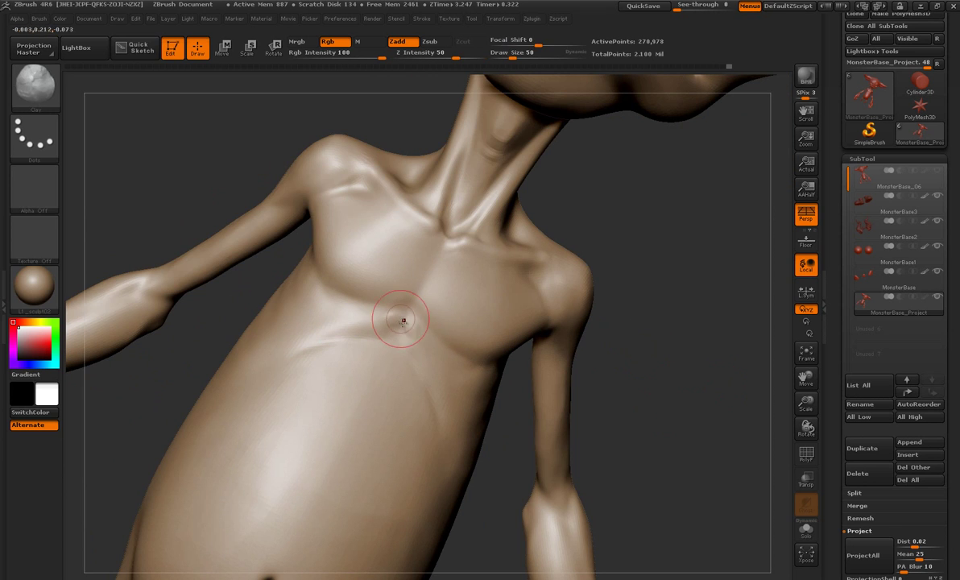
{"action": "mouse_move", "coordinate": [150, 155]}
{"action": "left_mouse_down"}
{"action": "mouse_move", "coordinate": [610, 342]}
{"action": "mouse_move", "coordinate": [574, 311]}
{"action": "mouse_move", "coordinate": [467, 291]}
{"action": "left_mouse_up"}
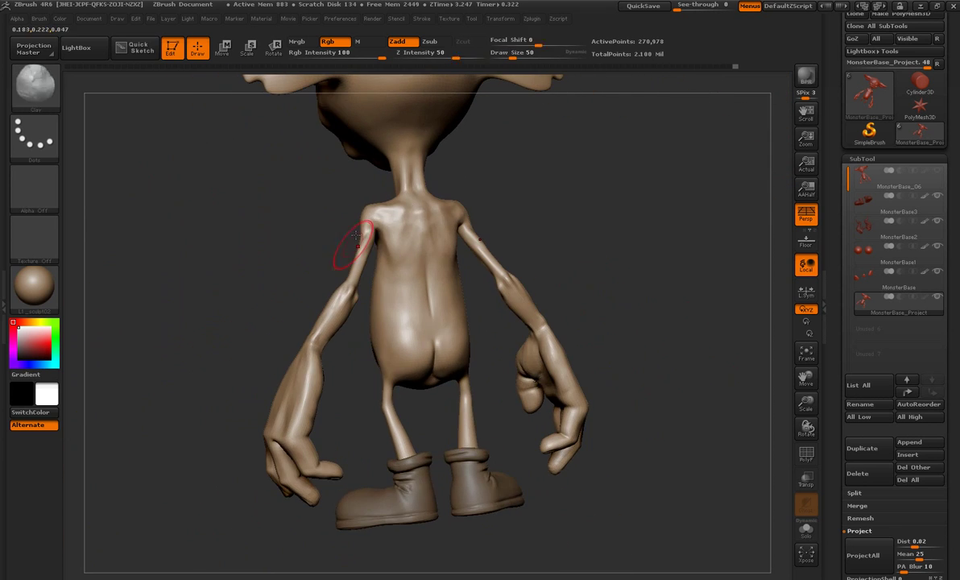
Deepen the crease under the buttocks with Dam_Standard.
{"action": "mouse_move", "coordinate": [557, 229]}
{"action": "left_mouse_down"}
{"action": "mouse_move", "coordinate": [252, 291]}
{"action": "mouse_move", "coordinate": [599, 300]}
{"action": "mouse_move", "coordinate": [445, 299]}
{"action": "left_mouse_up"}
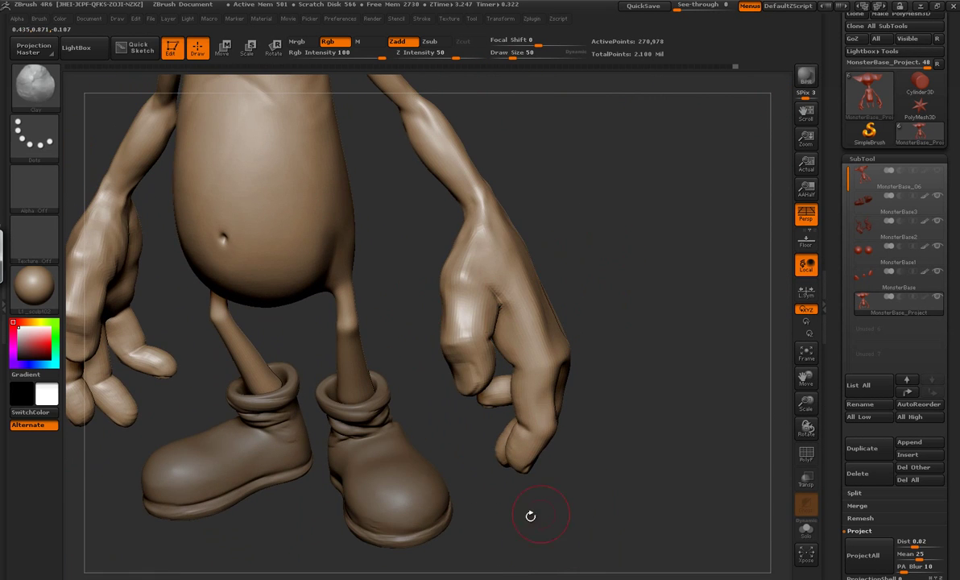
{"action": "mouse_move", "coordinate": [411, 256]}
{"action": "left_mouse_down"}
{"action": "mouse_move", "coordinate": [478, 284]}
{"action": "mouse_move", "coordinate": [529, 462]}
{"action": "left_mouse_up"}
{"action": "key", "text": "b"}
{"action": "key", "text": "d"}
{"action": "key", "text": "s"}
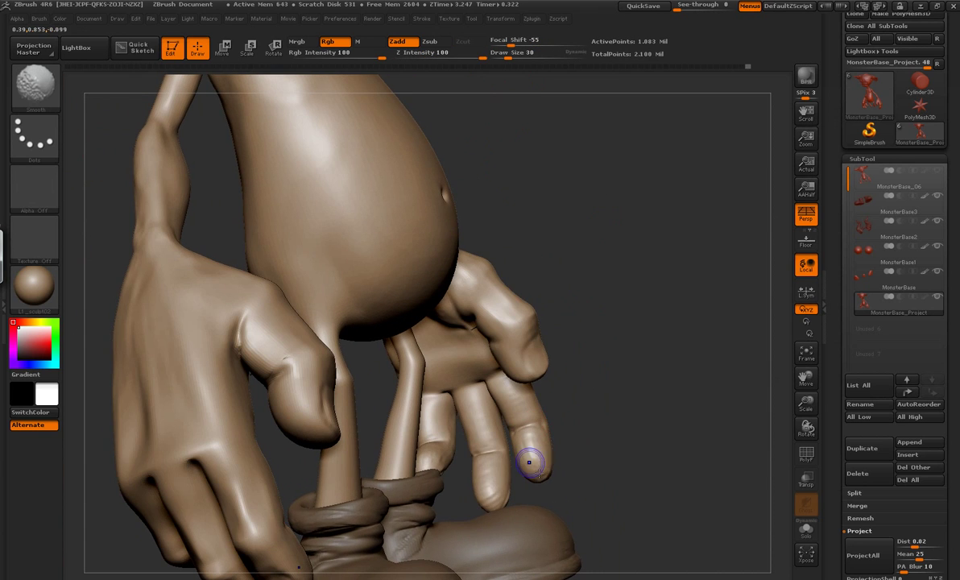
Orbit around the hand and hide everything except the hands and boots with a selection rectangle.
{"action": "left_click_drag", "start_coordinate": [436, 417], "coordinate": [555, 350]}
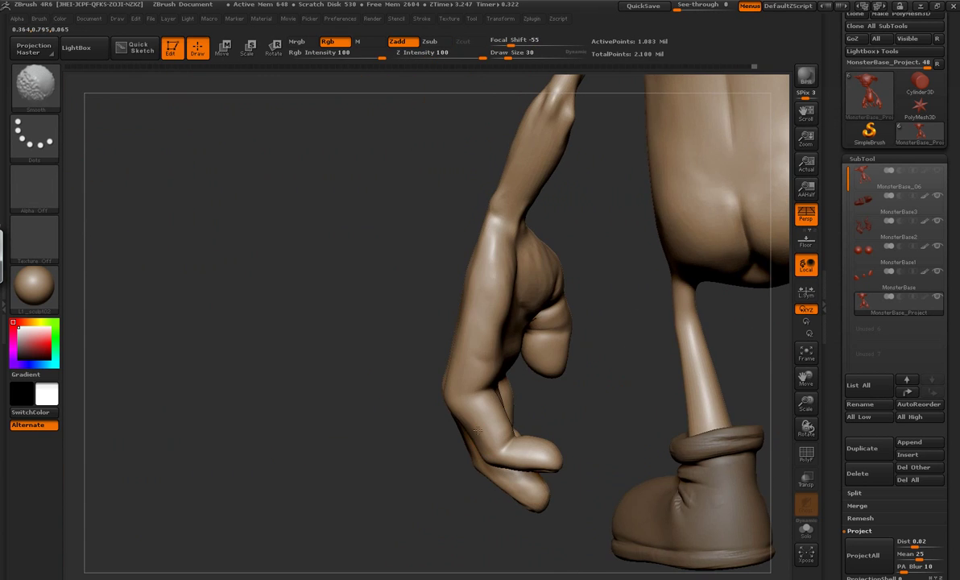
{"action": "left_click_drag", "start_coordinate": [494, 419], "coordinate": [554, 364]}
{"action": "left_click_drag", "start_coordinate": [516, 267], "coordinate": [517, 265]}
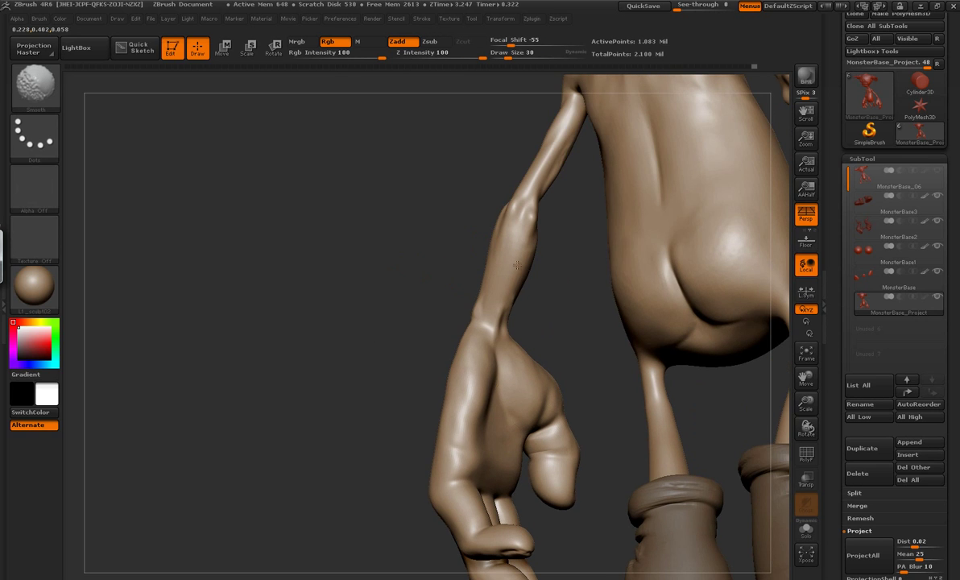
{"action": "left_click_drag", "start_coordinate": [370, 311], "coordinate": [515, 315]}
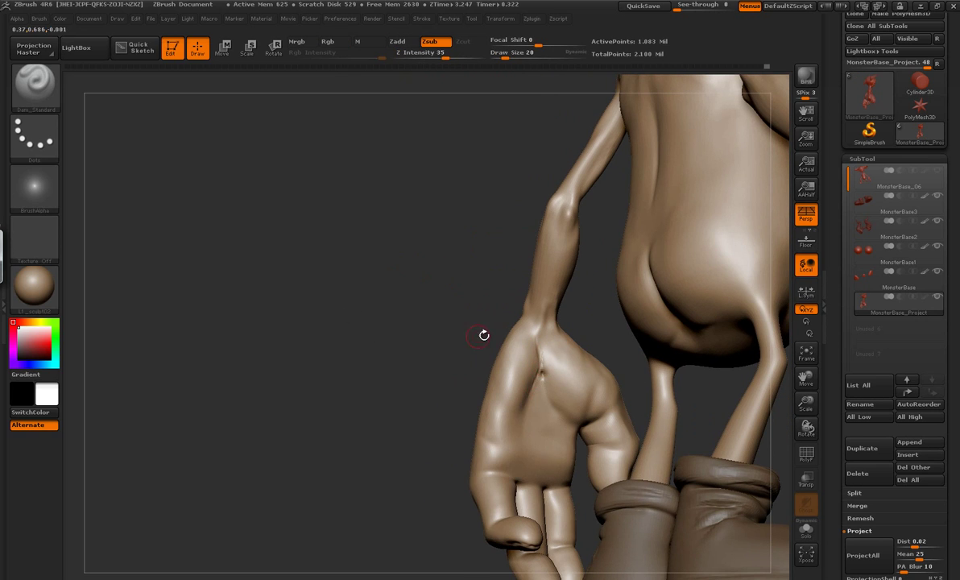
{"action": "key", "text": "f"}
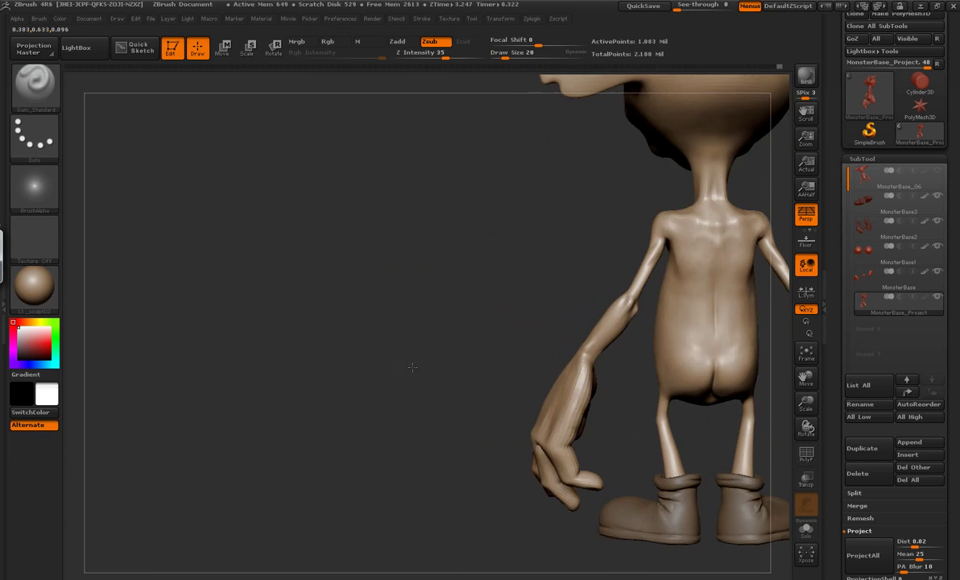
{"action": "left_click_drag", "start_coordinate": [362, 259], "coordinate": [622, 532], "text": "ctrl+shift"}
Solo the hand subtool and carve crease lines across the palm with Dam_Standard Zsub.
{"action": "left_click", "coordinate": [806, 528]}
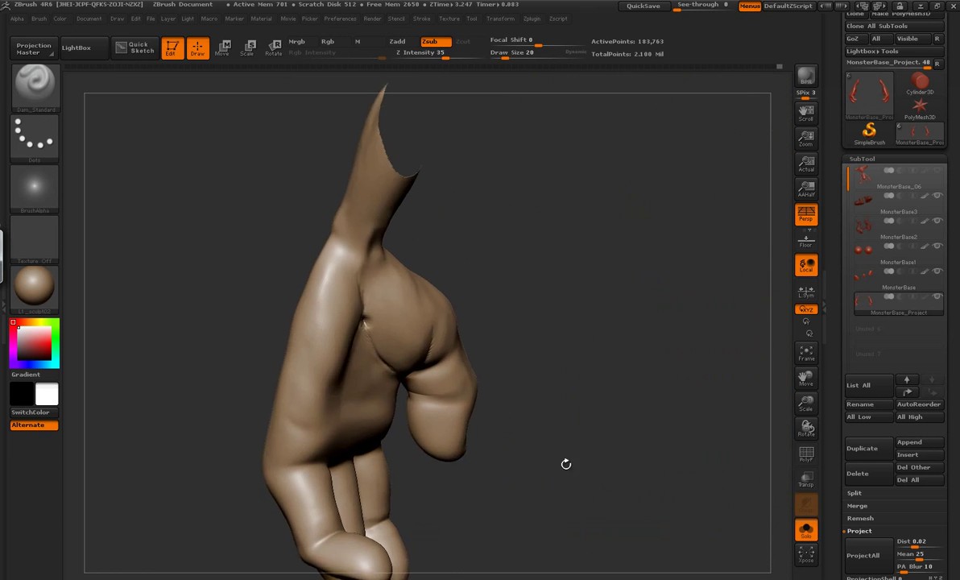
{"action": "left_click_drag", "start_coordinate": [237, 298], "coordinate": [398, 302]}
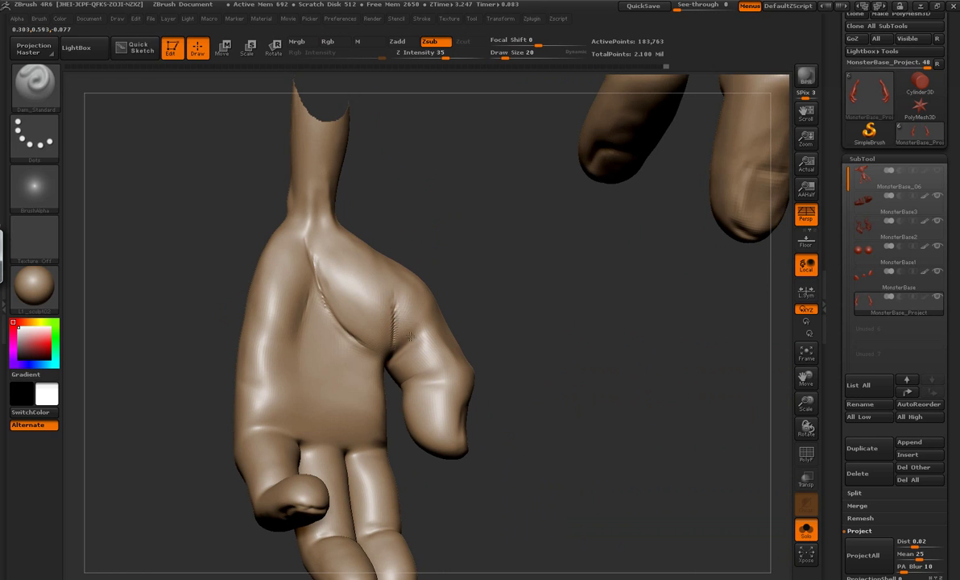
{"action": "mouse_move", "coordinate": [424, 380]}
{"action": "left_mouse_down"}
{"action": "mouse_move", "coordinate": [331, 382]}
{"action": "mouse_move", "coordinate": [386, 381]}
{"action": "mouse_move", "coordinate": [343, 373]}
{"action": "left_mouse_up"}
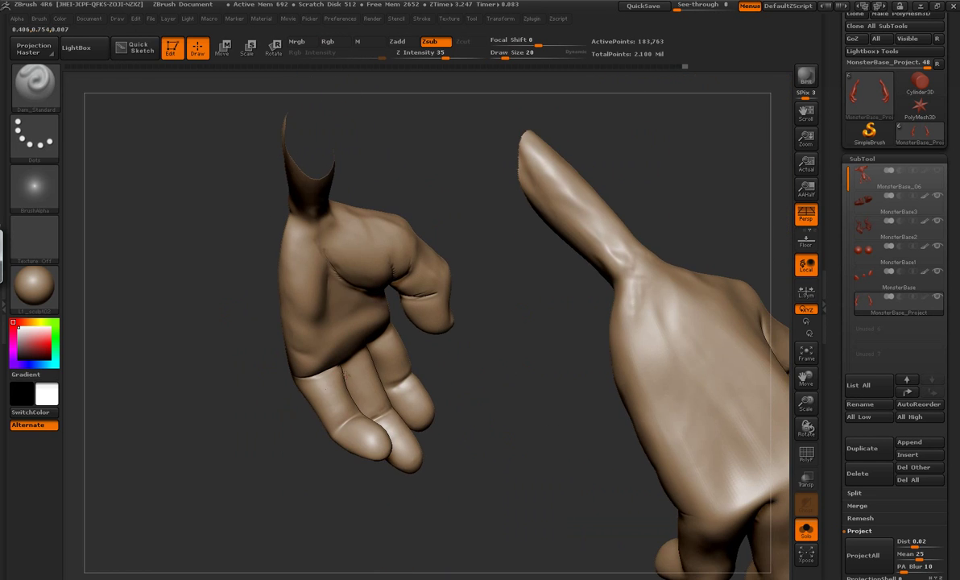
{"action": "mouse_move", "coordinate": [299, 480]}
{"action": "left_mouse_down"}
{"action": "mouse_move", "coordinate": [324, 388]}
{"action": "mouse_move", "coordinate": [343, 375]}
{"action": "mouse_move", "coordinate": [325, 383]}
{"action": "left_mouse_up"}
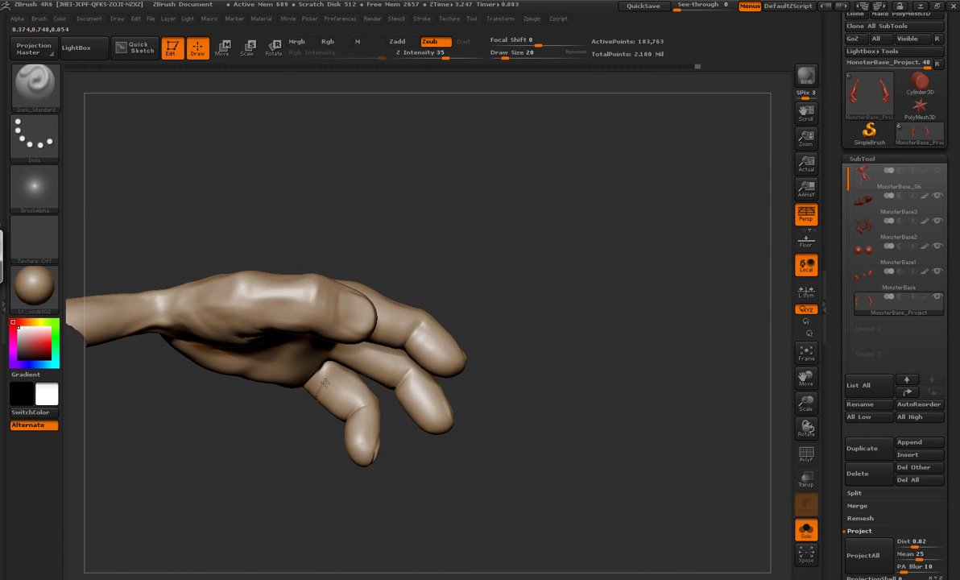
{"action": "mouse_move", "coordinate": [286, 446]}
{"action": "left_mouse_down", "text": "alt"}
{"action": "mouse_move", "coordinate": [403, 287]}
{"action": "mouse_move", "coordinate": [343, 385]}
{"action": "mouse_move", "coordinate": [291, 369]}
{"action": "mouse_move", "coordinate": [309, 363]}
{"action": "left_mouse_up", "text": "alt"}
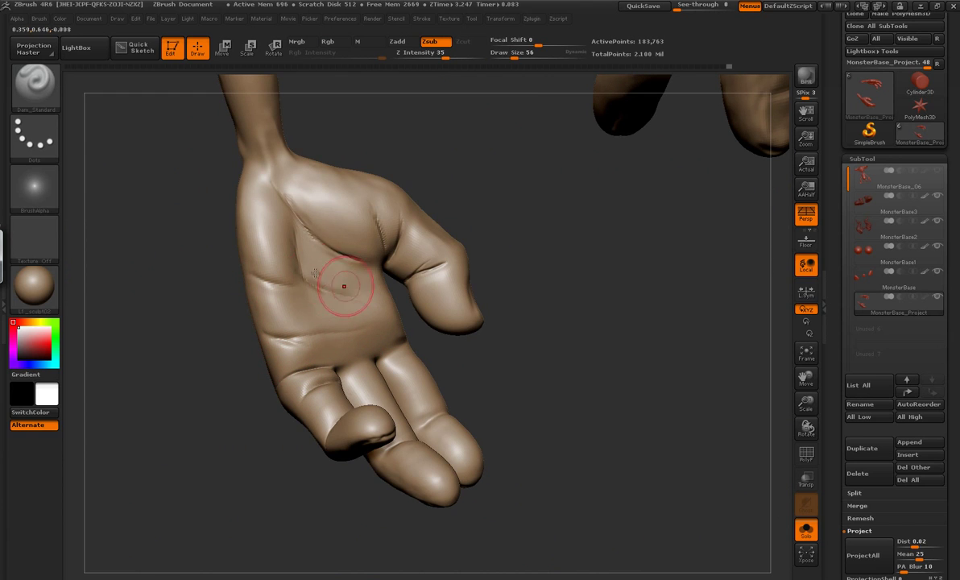
{"action": "left_click_drag", "start_coordinate": [179, 294], "coordinate": [298, 236]}
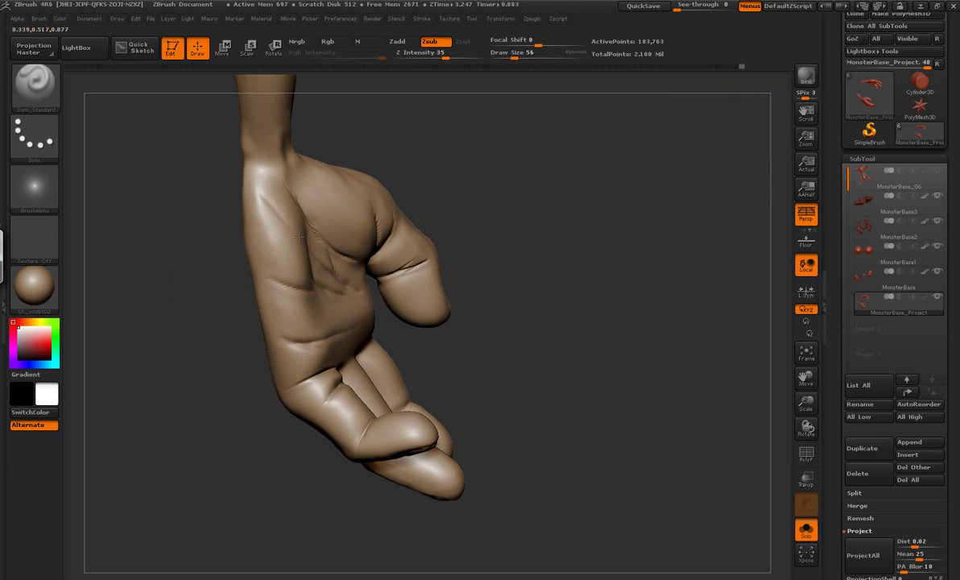
{"action": "left_click_drag", "start_coordinate": [310, 293], "coordinate": [332, 249]}
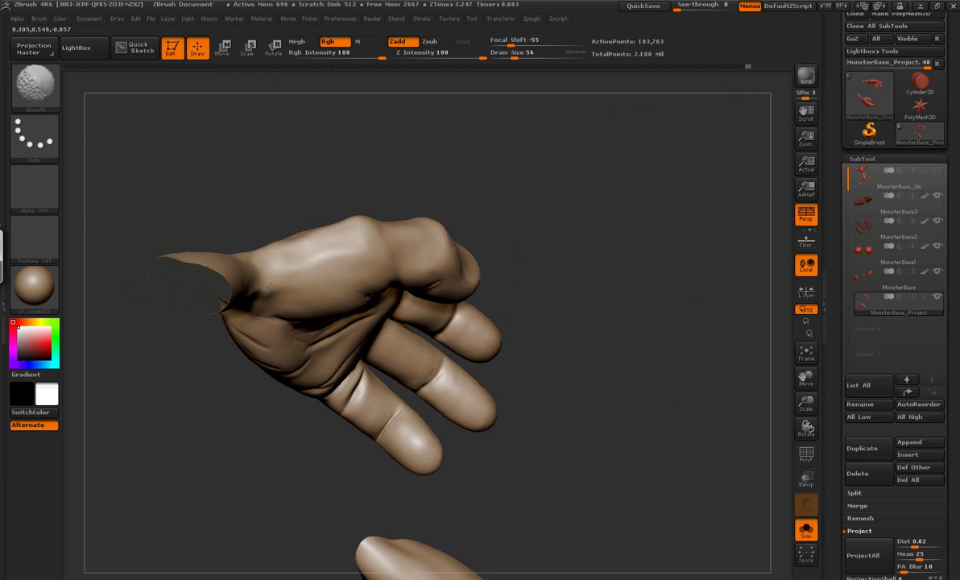
Build raised tendon ridges from the knuckles down the back of the hand with ClayBuildup.
{"action": "key", "text": "b"}
{"action": "key", "text": "c"}
{"action": "key", "text": "b"}
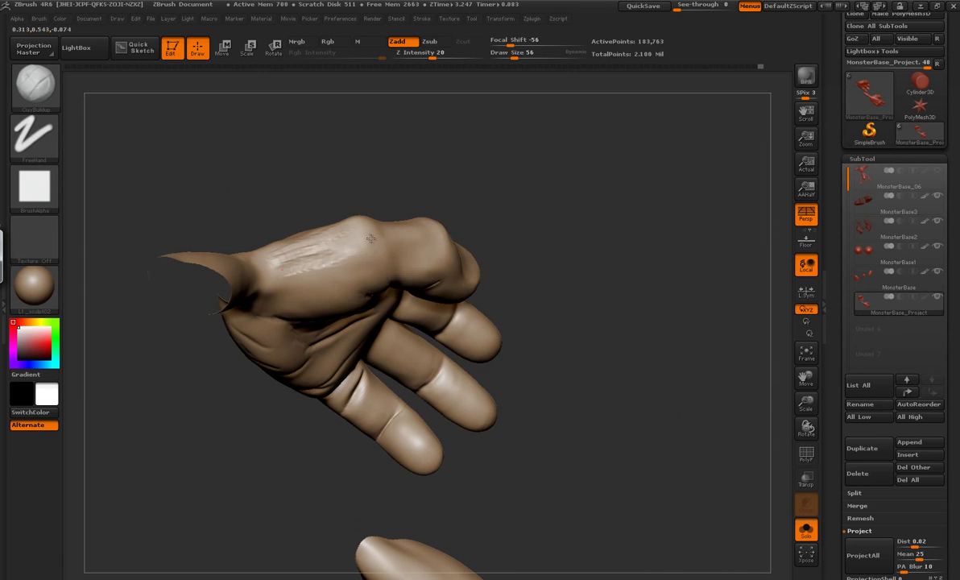
{"action": "mouse_move", "coordinate": [333, 248]}
{"action": "left_mouse_down"}
{"action": "mouse_move", "coordinate": [301, 230]}
{"action": "mouse_move", "coordinate": [268, 306]}
{"action": "left_mouse_up"}
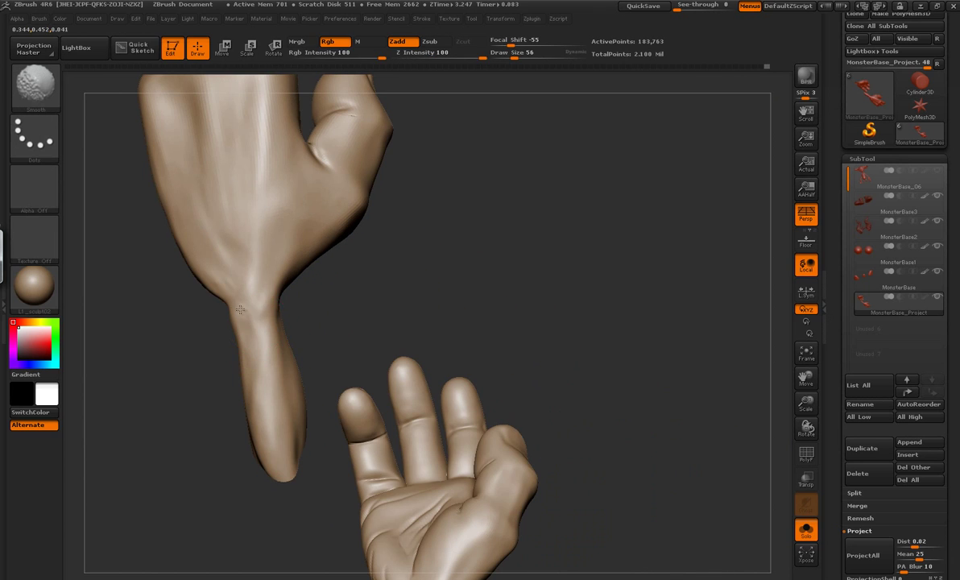
{"action": "mouse_move", "coordinate": [262, 370]}
{"action": "left_mouse_down"}
{"action": "mouse_move", "coordinate": [356, 337]}
{"action": "mouse_move", "coordinate": [392, 387]}
{"action": "left_mouse_up"}
{"action": "left_click_drag", "start_coordinate": [247, 262], "coordinate": [268, 297]}
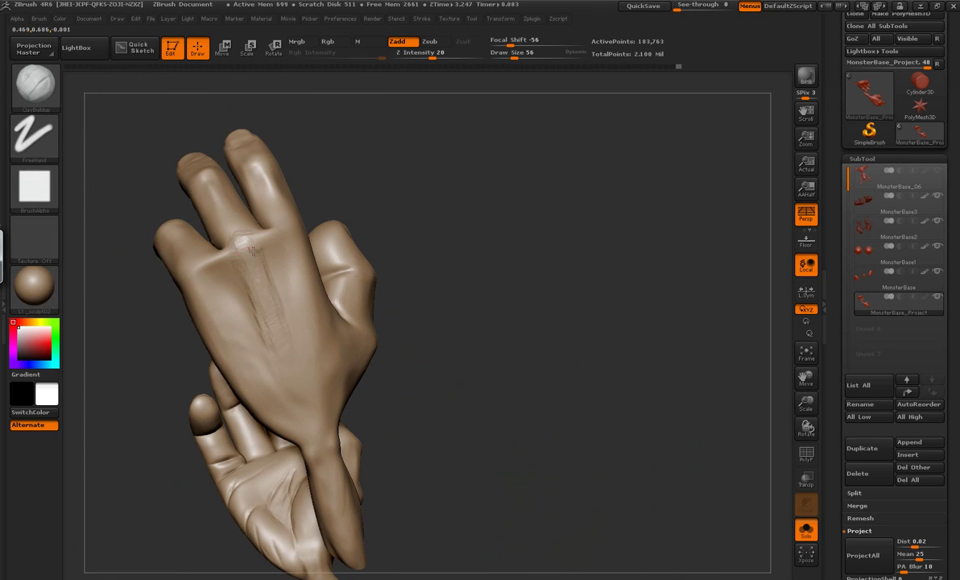
{"action": "left_click_drag", "start_coordinate": [283, 232], "coordinate": [267, 365]}
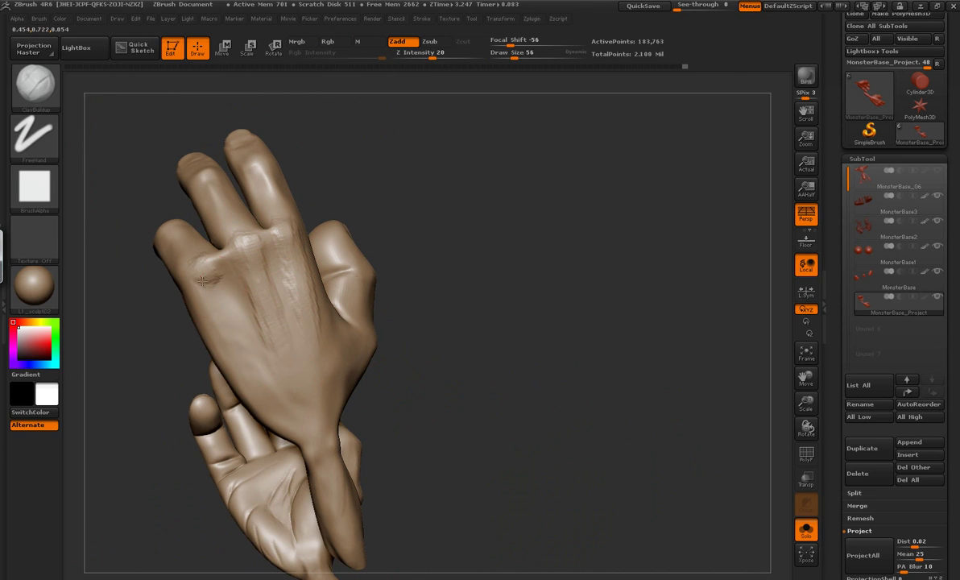
{"action": "left_click_drag", "start_coordinate": [205, 262], "coordinate": [188, 275]}
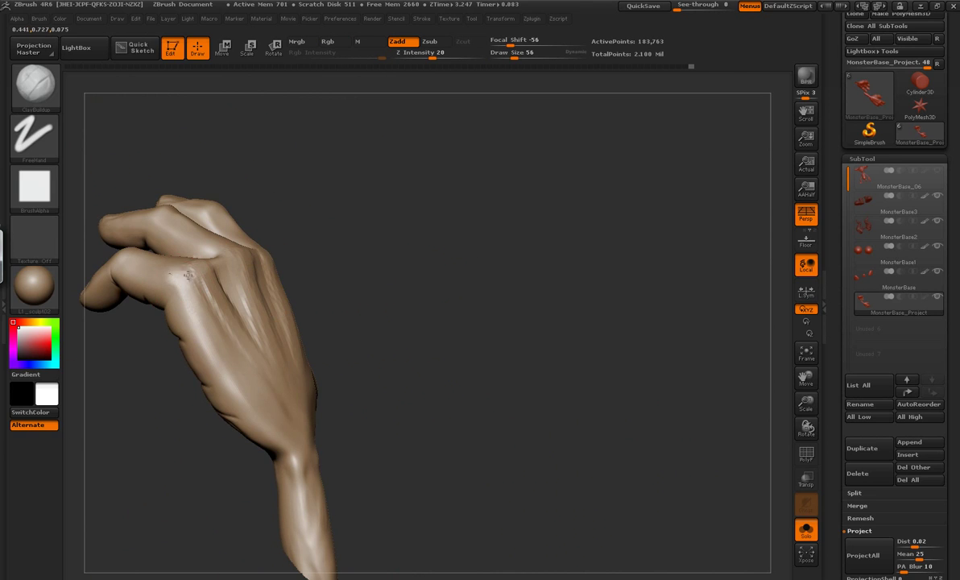
{"action": "mouse_move", "coordinate": [369, 278]}
{"action": "left_mouse_down"}
{"action": "mouse_move", "coordinate": [220, 261]}
{"action": "mouse_move", "coordinate": [203, 214]}
{"action": "mouse_move", "coordinate": [214, 236]}
{"action": "mouse_move", "coordinate": [244, 245]}
{"action": "left_mouse_up"}
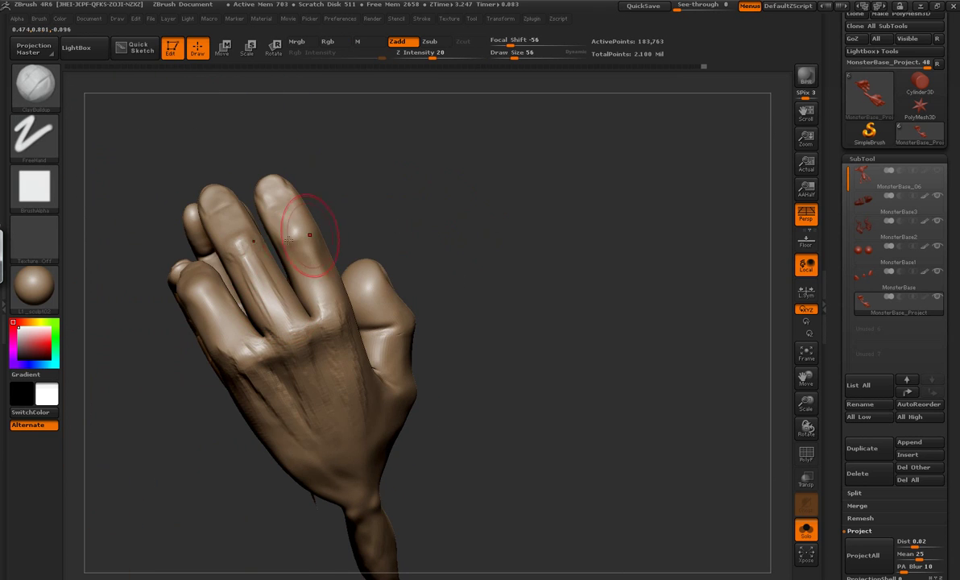
{"action": "mouse_move", "coordinate": [325, 296]}
{"action": "left_mouse_down"}
{"action": "mouse_move", "coordinate": [351, 346]}
{"action": "mouse_move", "coordinate": [467, 295]}
{"action": "mouse_move", "coordinate": [375, 414]}
{"action": "mouse_move", "coordinate": [225, 291]}
{"action": "left_mouse_up"}
Carve palm crease lines with Dam_Standard, then smooth around them with ClayBuildup.
{"action": "key", "text": "b"}
{"action": "key", "text": "d"}
{"action": "key", "text": "s"}
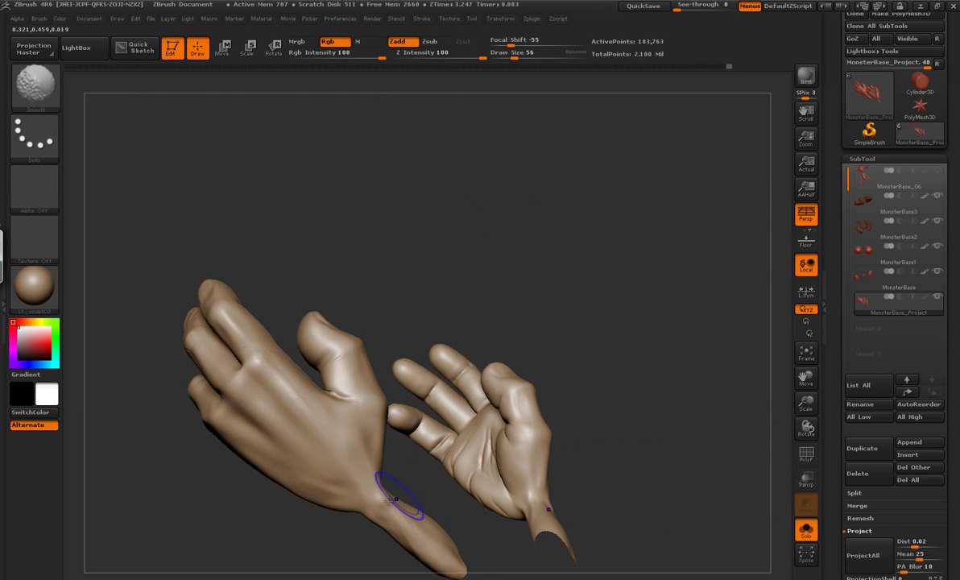
{"action": "mouse_move", "coordinate": [340, 314]}
{"action": "left_mouse_down"}
{"action": "mouse_move", "coordinate": [349, 274]}
{"action": "mouse_move", "coordinate": [343, 331]}
{"action": "mouse_move", "coordinate": [306, 282]}
{"action": "left_mouse_up"}
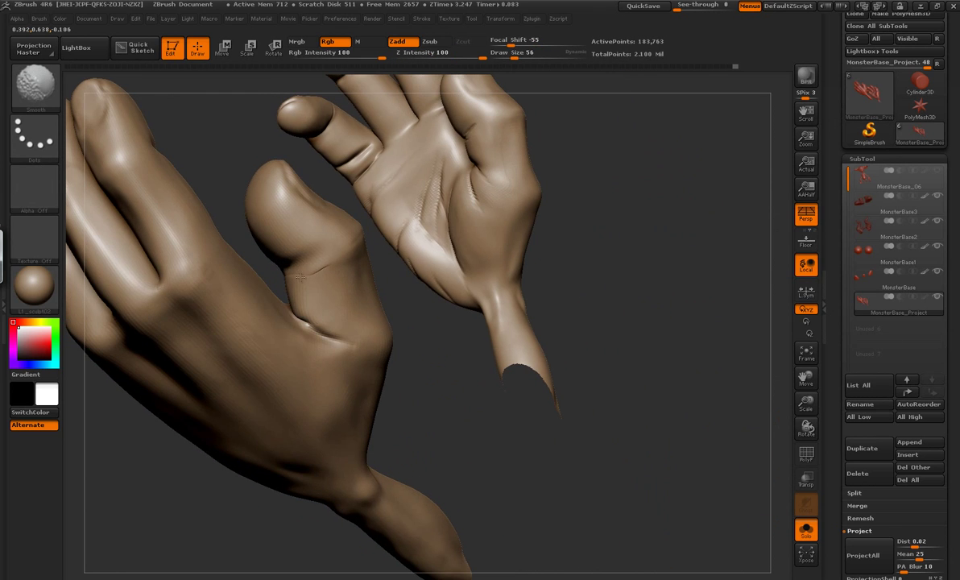
{"action": "key", "text": "b"}
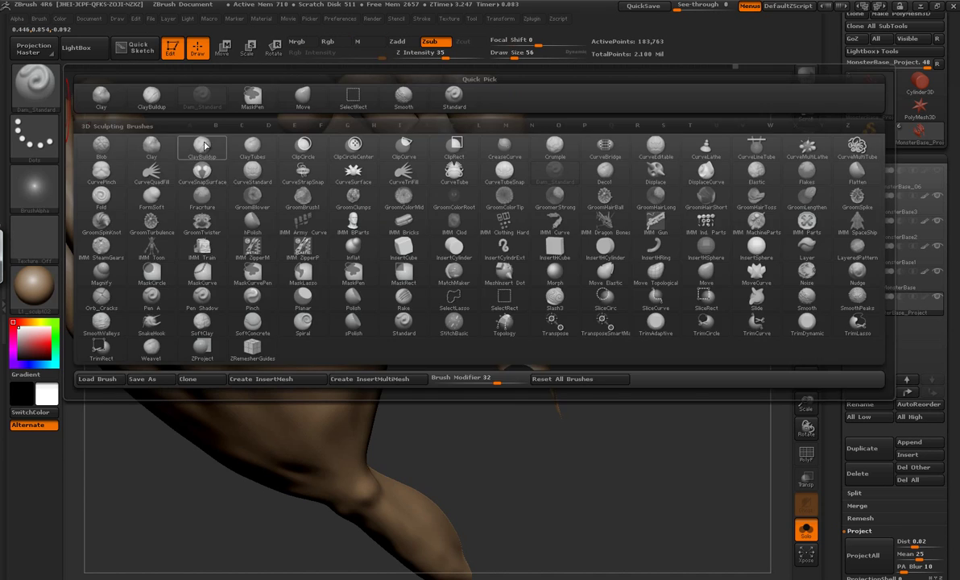
{"action": "key", "text": "c"}
{"action": "key", "text": "b"}
{"action": "key", "text": "shift"}
{"action": "mouse_move", "coordinate": [266, 228]}
{"action": "left_mouse_down"}
{"action": "mouse_move", "coordinate": [250, 199]}
{"action": "mouse_move", "coordinate": [251, 236]}
{"action": "left_mouse_up"}
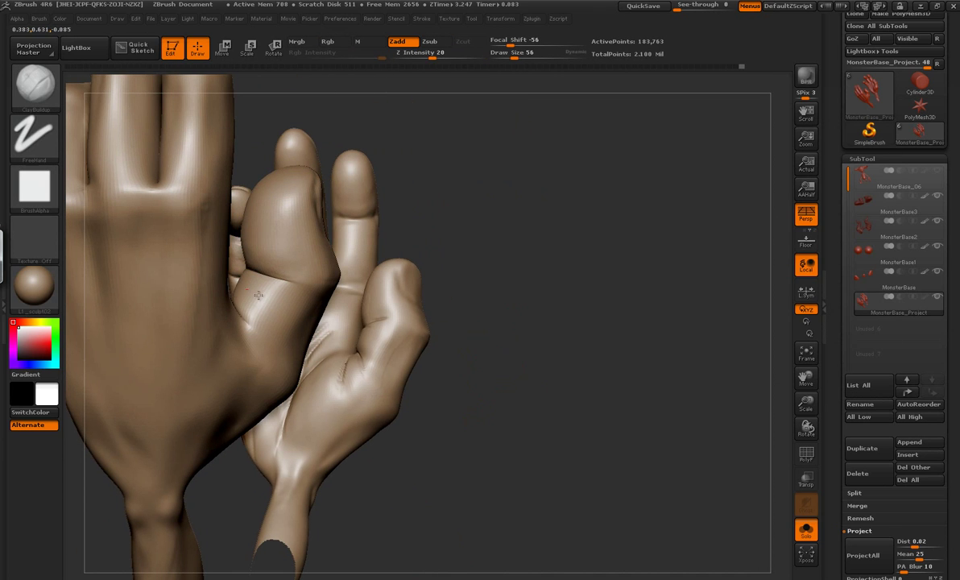
{"action": "left_click_drag", "start_coordinate": [509, 396], "coordinate": [483, 354]}
Deepen the palm and finger-base creases and smooth out rough palm wrinkles.
{"action": "key", "text": "shift"}
{"action": "key", "text": "b"}
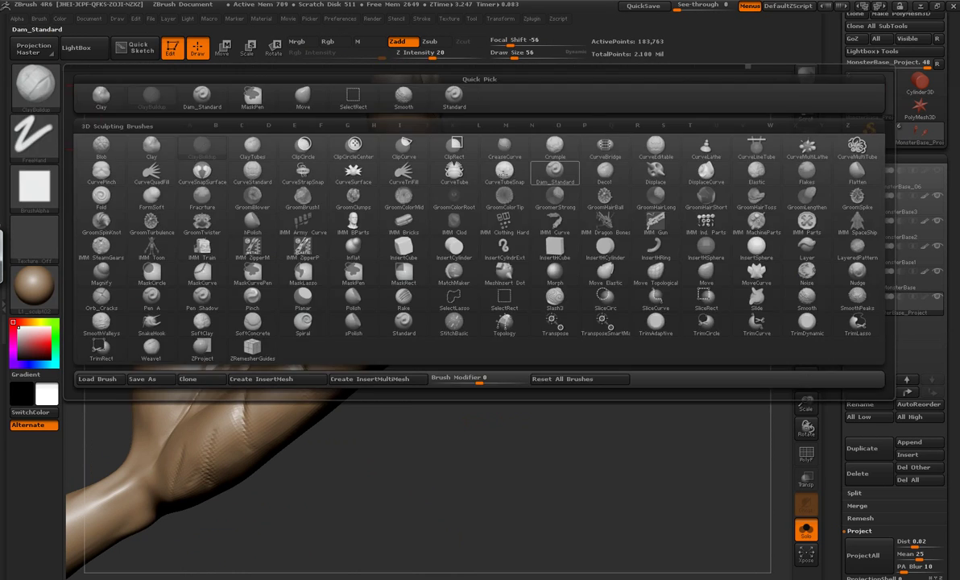
{"action": "left_click", "coordinate": [555, 170]}
{"action": "mouse_move", "coordinate": [563, 322]}
{"action": "left_mouse_down"}
{"action": "mouse_move", "coordinate": [161, 246]}
{"action": "mouse_move", "coordinate": [242, 282]}
{"action": "mouse_move", "coordinate": [169, 312]}
{"action": "left_mouse_up"}
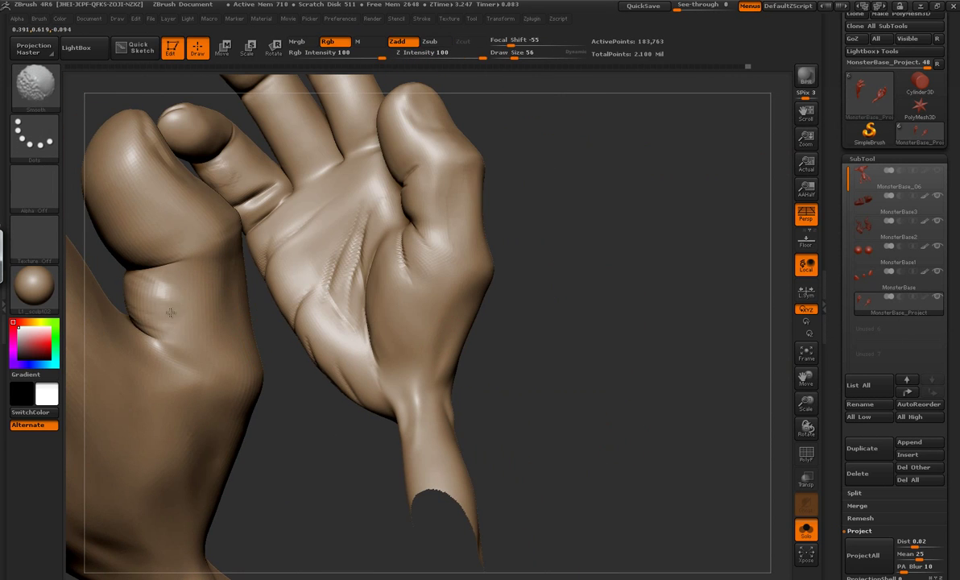
{"action": "mouse_move", "coordinate": [214, 377]}
{"action": "left_mouse_down"}
{"action": "mouse_move", "coordinate": [215, 393]}
{"action": "mouse_move", "coordinate": [252, 407]}
{"action": "mouse_move", "coordinate": [369, 236]}
{"action": "mouse_move", "coordinate": [352, 258]}
{"action": "left_mouse_up"}
{"action": "key", "text": "b"}
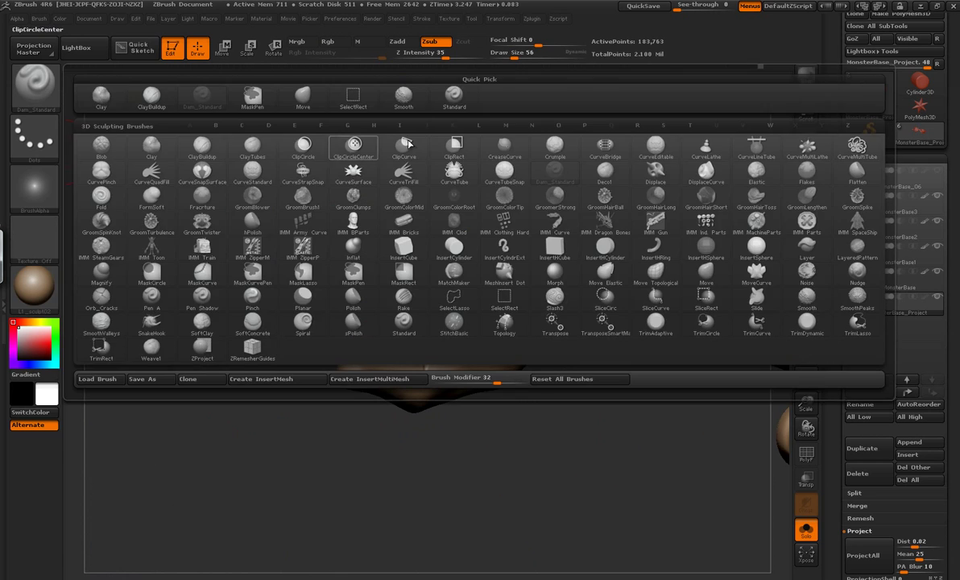
{"action": "left_click", "coordinate": [201, 145]}
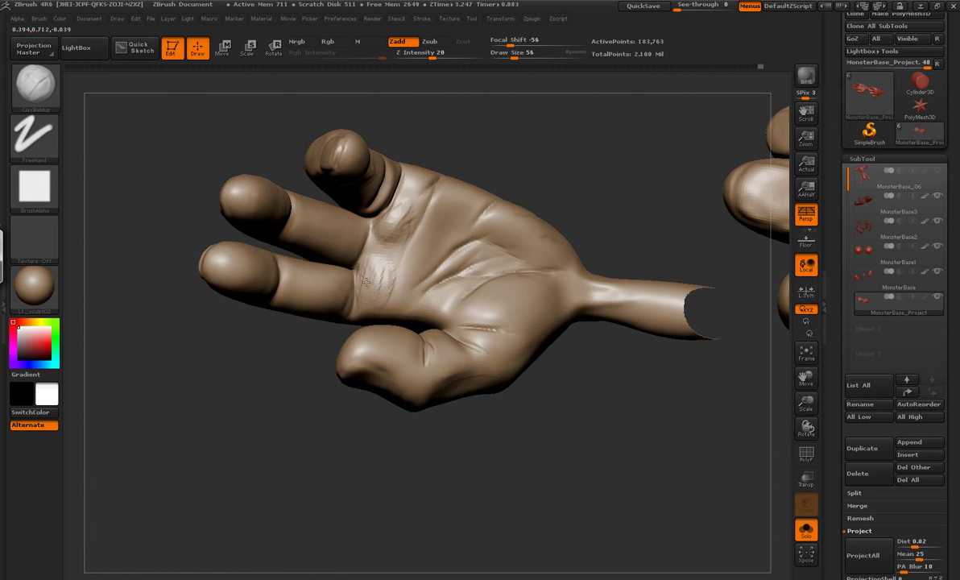
{"action": "left_click_drag", "start_coordinate": [364, 281], "coordinate": [402, 219], "text": "shift"}
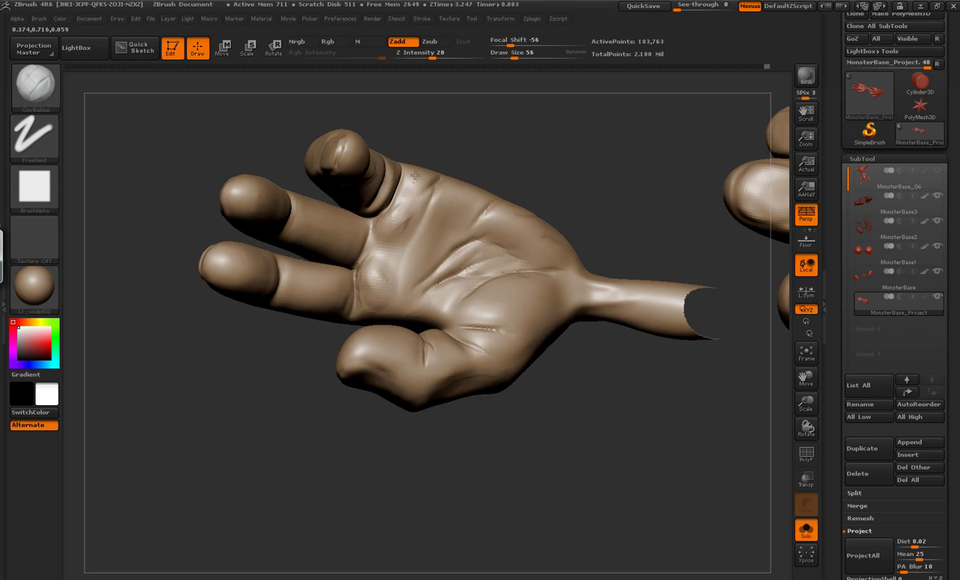
{"action": "key", "text": "b"}
{"action": "key", "text": "s"}
{"action": "key", "text": "t"}
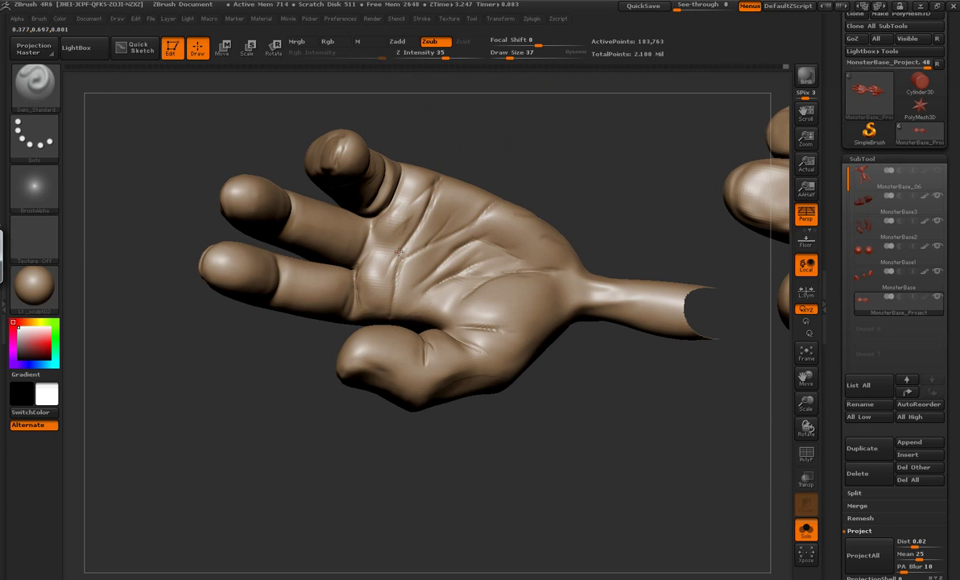
Carve fingernail outlines and creases around the nail beds and knuckles with Dam_Standard.
{"action": "left_click_drag", "start_coordinate": [385, 291], "coordinate": [366, 251]}
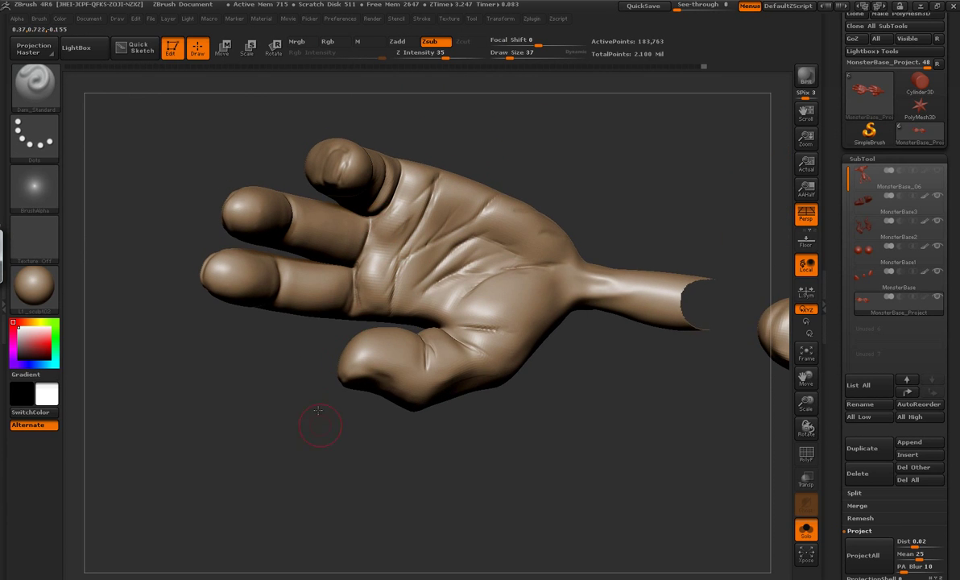
{"action": "mouse_move", "coordinate": [318, 412]}
{"action": "left_mouse_down"}
{"action": "mouse_move", "coordinate": [355, 298]}
{"action": "mouse_move", "coordinate": [342, 262]}
{"action": "mouse_move", "coordinate": [292, 458]}
{"action": "mouse_move", "coordinate": [353, 183]}
{"action": "mouse_move", "coordinate": [412, 330]}
{"action": "mouse_move", "coordinate": [417, 321]}
{"action": "left_mouse_up"}
{"action": "left_click_drag", "start_coordinate": [305, 454], "coordinate": [364, 214]}
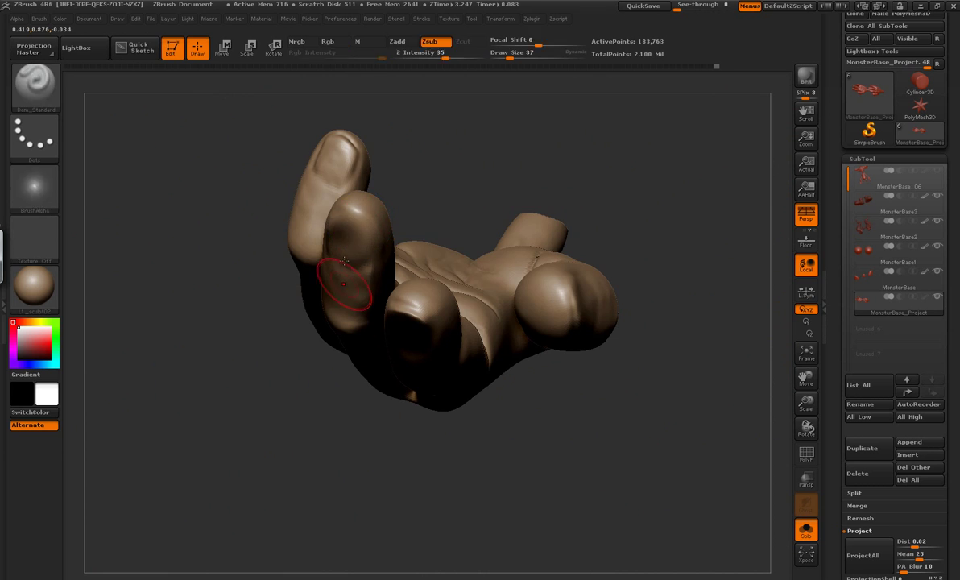
{"action": "mouse_move", "coordinate": [321, 279]}
{"action": "left_mouse_down"}
{"action": "mouse_move", "coordinate": [321, 364]}
{"action": "mouse_move", "coordinate": [311, 201]}
{"action": "mouse_move", "coordinate": [422, 285]}
{"action": "mouse_move", "coordinate": [405, 318]}
{"action": "left_mouse_up"}
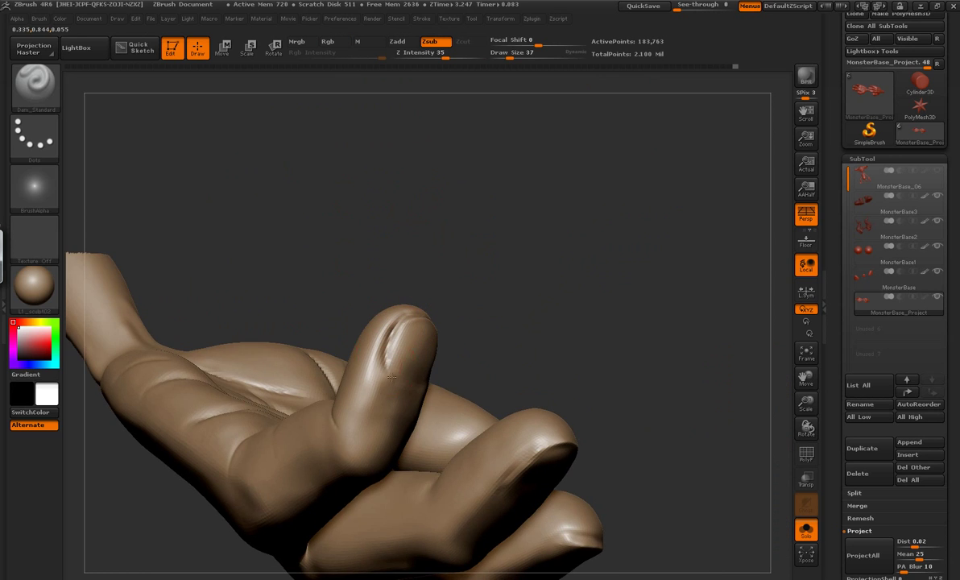
{"action": "mouse_move", "coordinate": [487, 351]}
{"action": "left_mouse_down"}
{"action": "mouse_move", "coordinate": [315, 368]}
{"action": "mouse_move", "coordinate": [594, 417]}
{"action": "left_mouse_up"}
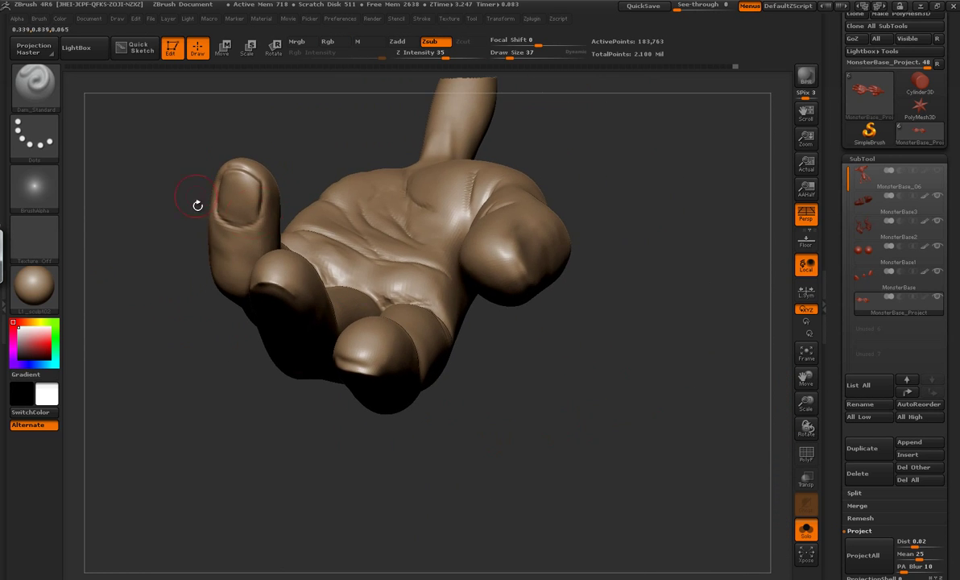
{"action": "mouse_move", "coordinate": [197, 206]}
{"action": "left_mouse_down"}
{"action": "mouse_move", "coordinate": [336, 240]}
{"action": "mouse_move", "coordinate": [309, 209]}
{"action": "mouse_move", "coordinate": [327, 210]}
{"action": "left_mouse_up"}
{"action": "mouse_move", "coordinate": [261, 242]}
{"action": "left_mouse_down"}
{"action": "mouse_move", "coordinate": [407, 224]}
{"action": "mouse_move", "coordinate": [351, 453]}
{"action": "left_mouse_up"}
{"action": "mouse_move", "coordinate": [339, 383]}
{"action": "left_mouse_down"}
{"action": "mouse_move", "coordinate": [270, 285]}
{"action": "mouse_move", "coordinate": [489, 299]}
{"action": "left_mouse_up"}
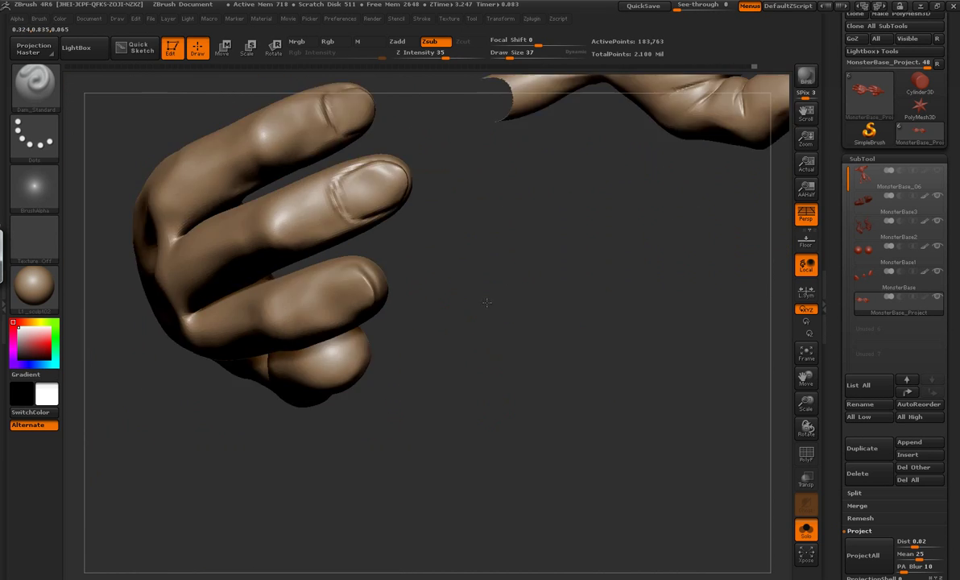
Flatten the fingernails with the hPolish brush on a close-up of the fingertips.
{"action": "key", "text": "b"}
{"action": "key", "text": "m"}
{"action": "key", "text": "v"}
{"action": "key", "text": "b"}
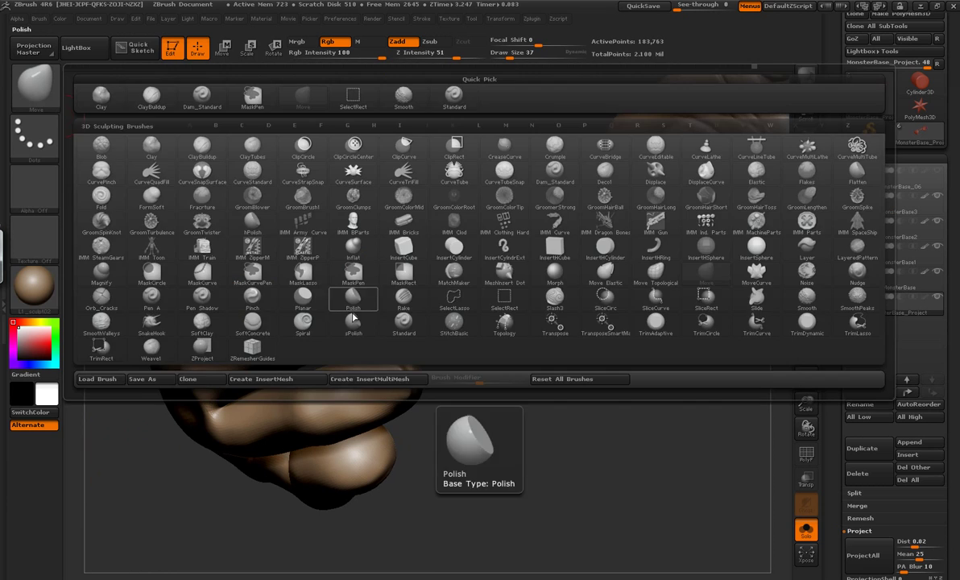
{"action": "key", "text": "h"}
{"action": "key", "text": "p"}
{"action": "left_click_drag", "start_coordinate": [412, 285], "coordinate": [434, 200]}
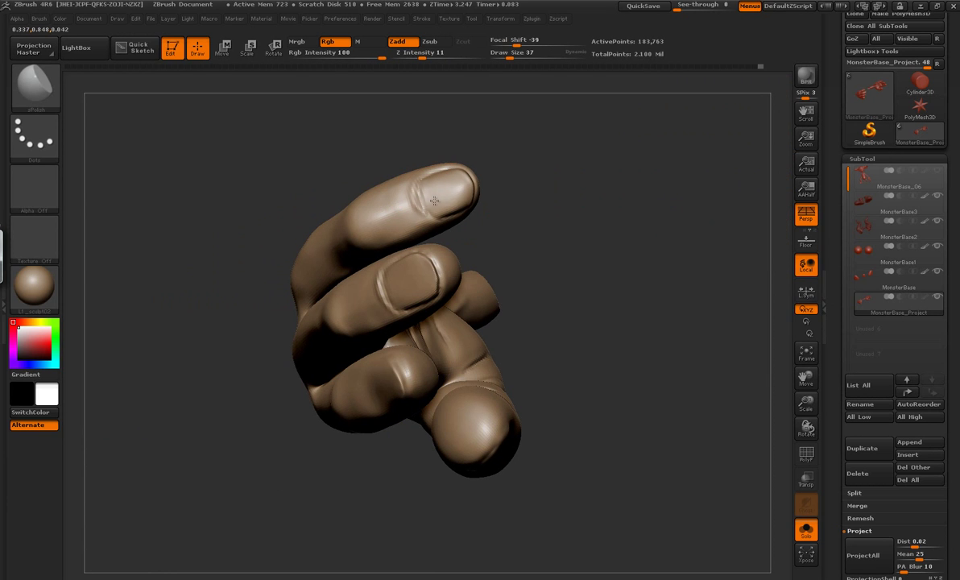
{"action": "left_click_drag", "start_coordinate": [568, 236], "coordinate": [508, 165]}
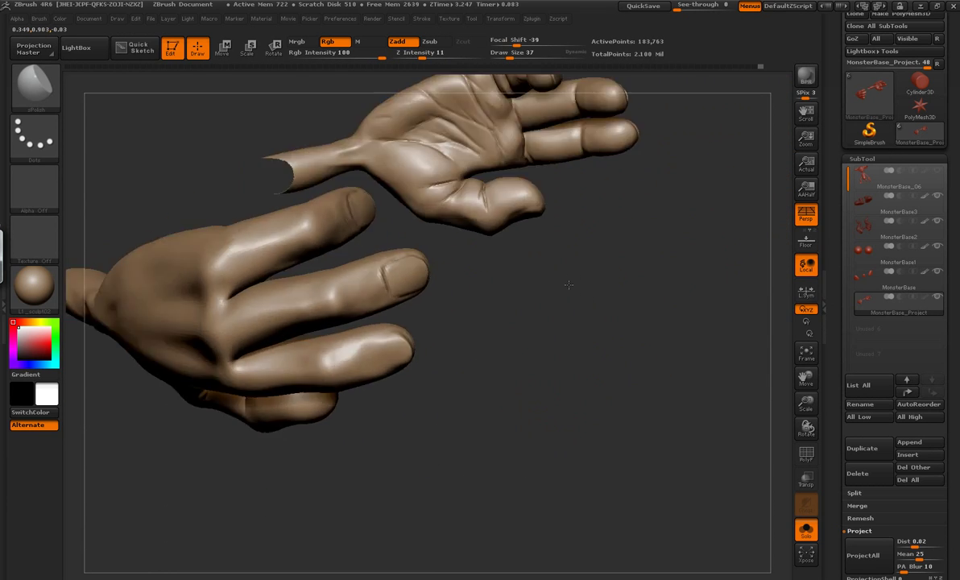
Carve crisp cuticle creases around the nails with Dam_Standard.
{"action": "key", "text": "b"}
{"action": "key", "text": "d"}
{"action": "key", "text": "s"}
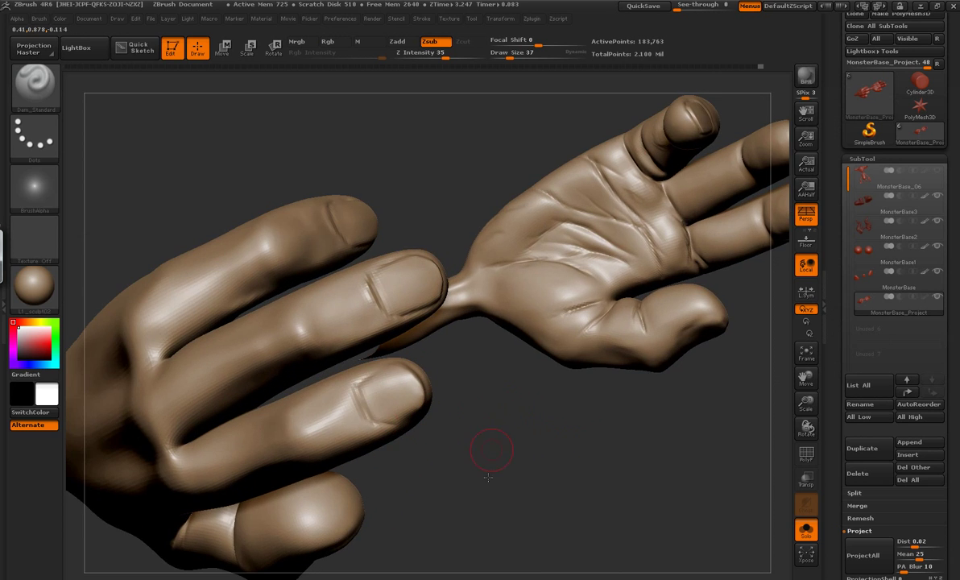
{"action": "mouse_move", "coordinate": [487, 477]}
{"action": "left_mouse_down"}
{"action": "mouse_move", "coordinate": [433, 517]}
{"action": "mouse_move", "coordinate": [459, 326]}
{"action": "mouse_move", "coordinate": [347, 358]}
{"action": "left_mouse_up"}
Build up the nail edges with the Standard brush, working around thumb and fingertips.
{"action": "key", "text": "b"}
{"action": "key", "text": "s"}
{"action": "key", "text": "t"}
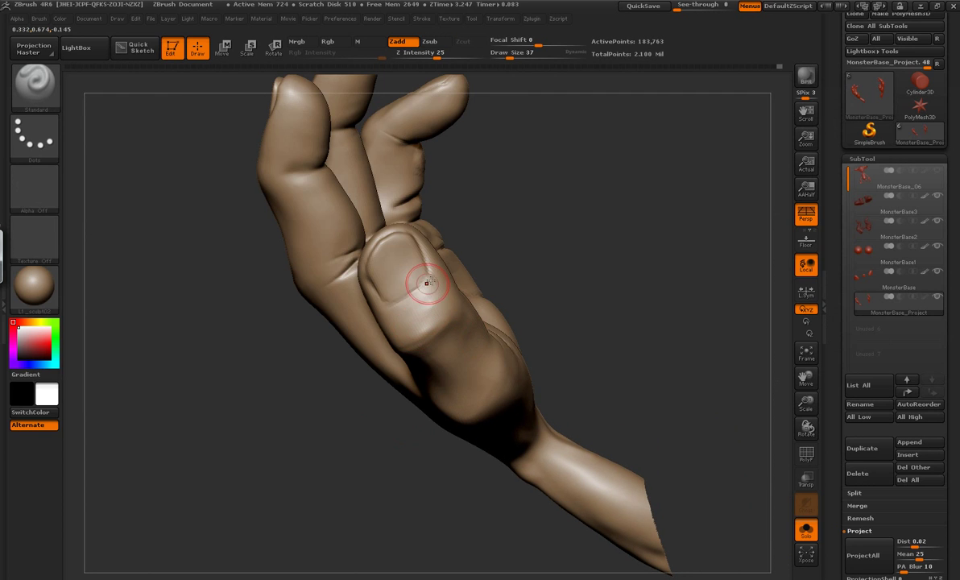
{"action": "mouse_move", "coordinate": [418, 297]}
{"action": "left_mouse_down"}
{"action": "mouse_move", "coordinate": [373, 274]}
{"action": "mouse_move", "coordinate": [549, 249]}
{"action": "mouse_move", "coordinate": [467, 255]}
{"action": "mouse_move", "coordinate": [453, 337]}
{"action": "left_mouse_up"}
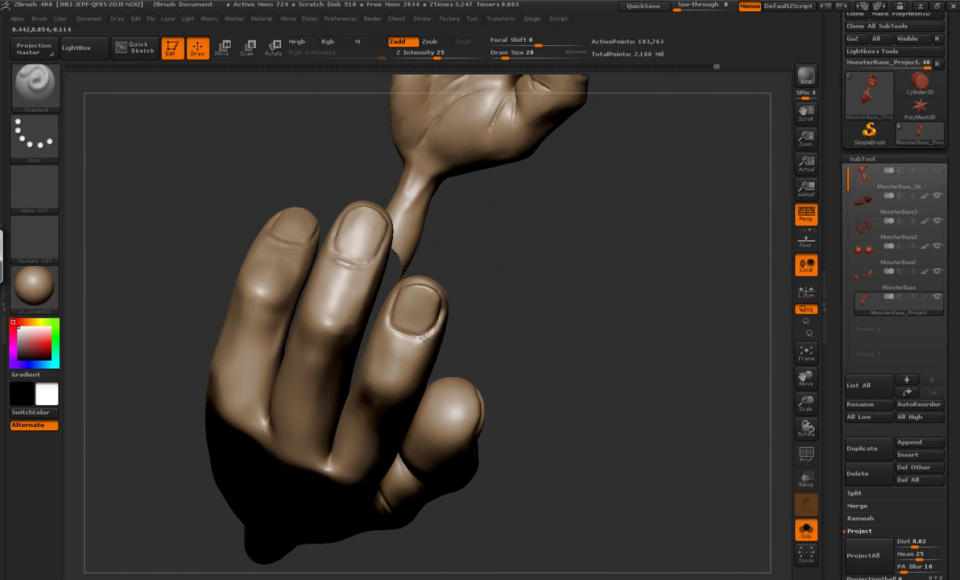
{"action": "left_click_drag", "start_coordinate": [318, 249], "coordinate": [333, 207]}
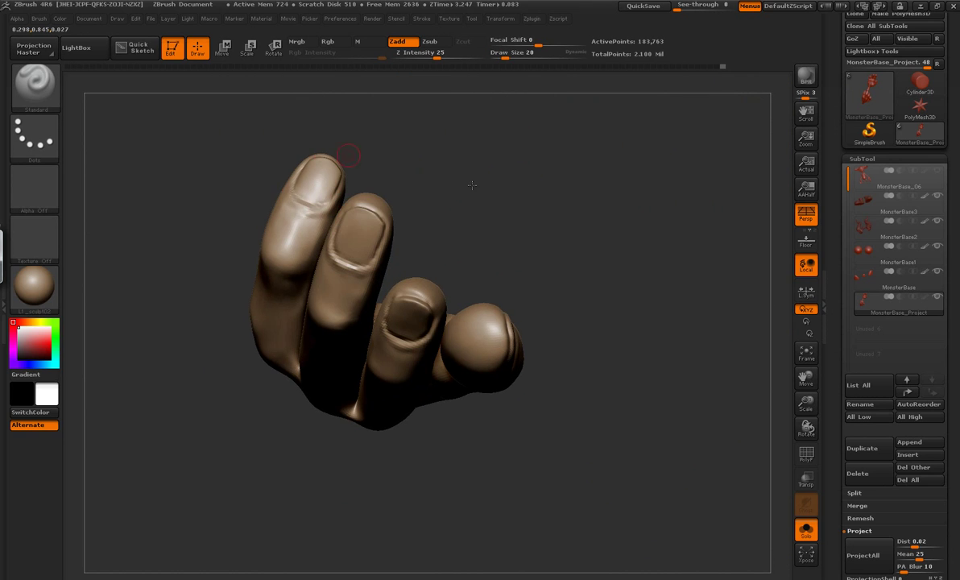
{"action": "left_click_drag", "start_coordinate": [471, 185], "coordinate": [344, 219]}
{"action": "left_click_drag", "start_coordinate": [546, 359], "coordinate": [349, 281]}
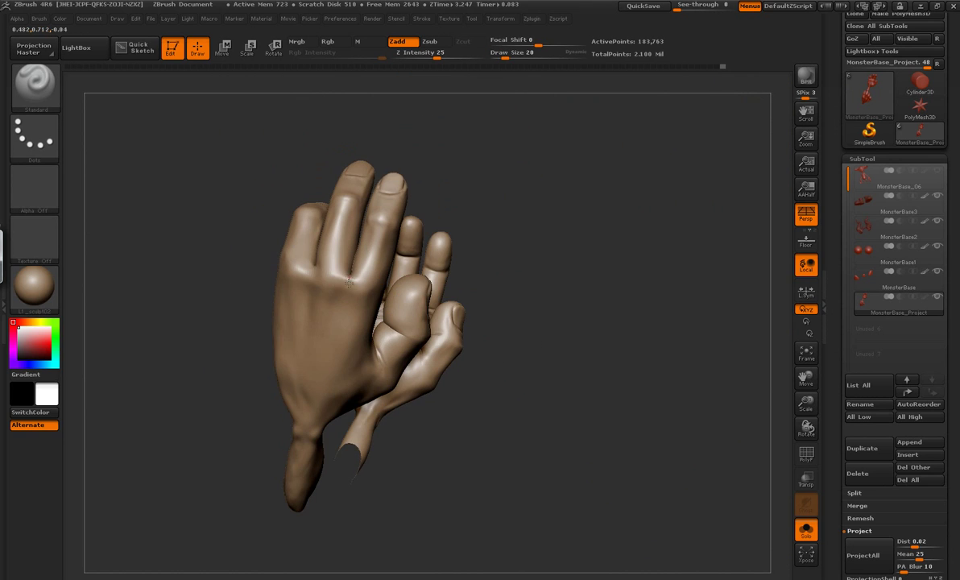
Carve wrinkle creases across the finger knuckles on the back of the hand with Dam_Standard.
{"action": "key", "text": "b"}
{"action": "key", "text": "d"}
{"action": "key", "text": "s"}
{"action": "left_click_drag", "start_coordinate": [558, 395], "coordinate": [353, 287], "text": "alt"}
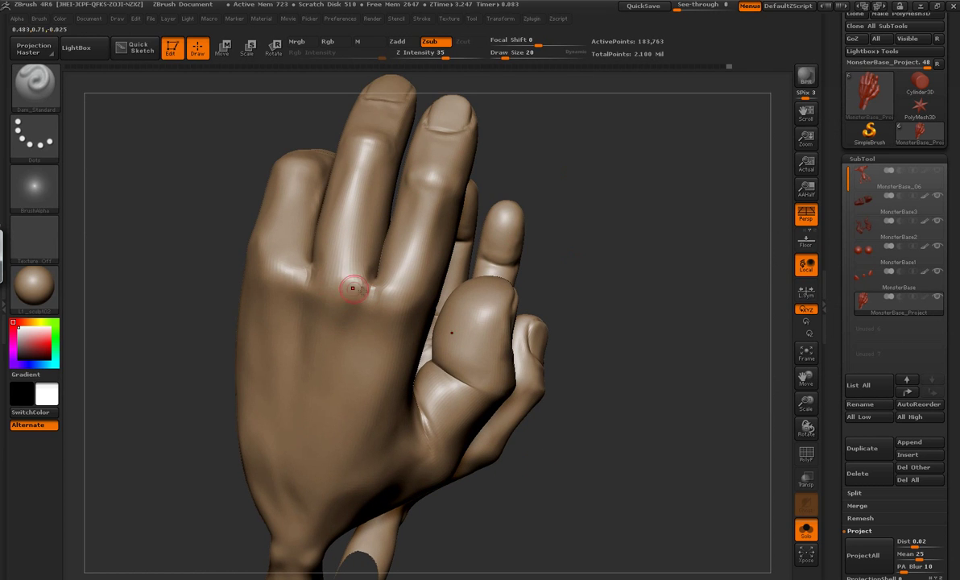
{"action": "left_click_drag", "start_coordinate": [424, 292], "coordinate": [440, 342]}
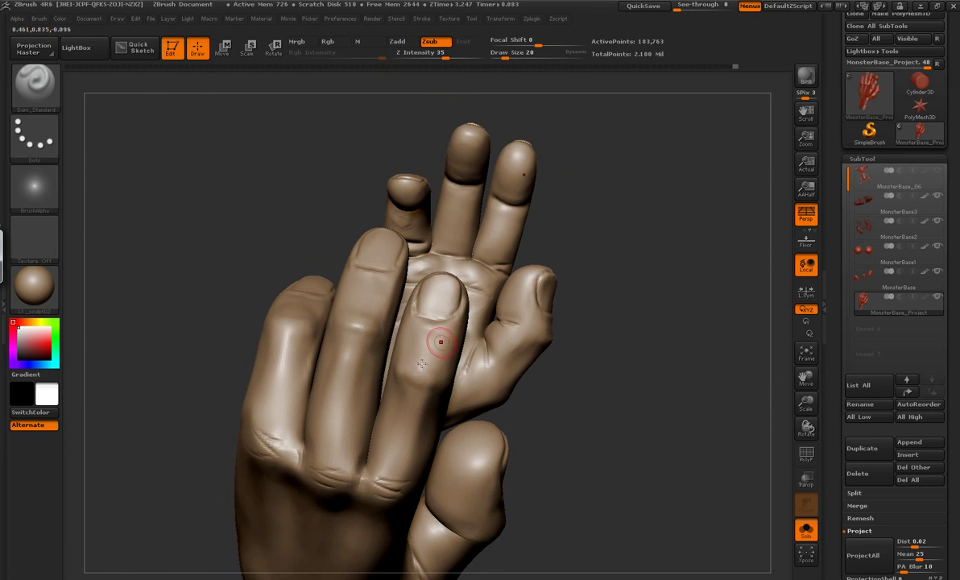
{"action": "left_click_drag", "start_coordinate": [379, 326], "coordinate": [256, 305]}
{"action": "mouse_move", "coordinate": [313, 286]}
{"action": "left_mouse_down"}
{"action": "mouse_move", "coordinate": [289, 336]}
{"action": "mouse_move", "coordinate": [332, 396]}
{"action": "mouse_move", "coordinate": [439, 338]}
{"action": "mouse_move", "coordinate": [436, 330]}
{"action": "left_mouse_up"}
{"action": "mouse_move", "coordinate": [504, 300]}
{"action": "left_mouse_down"}
{"action": "mouse_move", "coordinate": [483, 338]}
{"action": "mouse_move", "coordinate": [515, 314]}
{"action": "left_mouse_up"}
{"action": "mouse_move", "coordinate": [447, 323]}
{"action": "left_mouse_down"}
{"action": "mouse_move", "coordinate": [441, 303]}
{"action": "mouse_move", "coordinate": [392, 301]}
{"action": "left_mouse_up"}
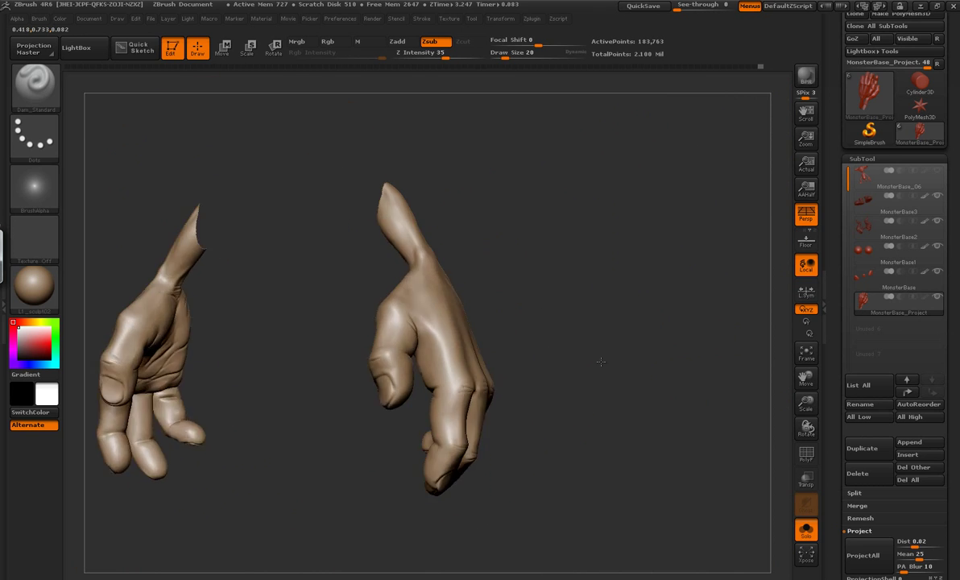
Switch to the Standard brush and turn the hand edge-on to inspect it.
{"action": "key", "text": "b"}
{"action": "left_click", "coordinate": [404, 322]}
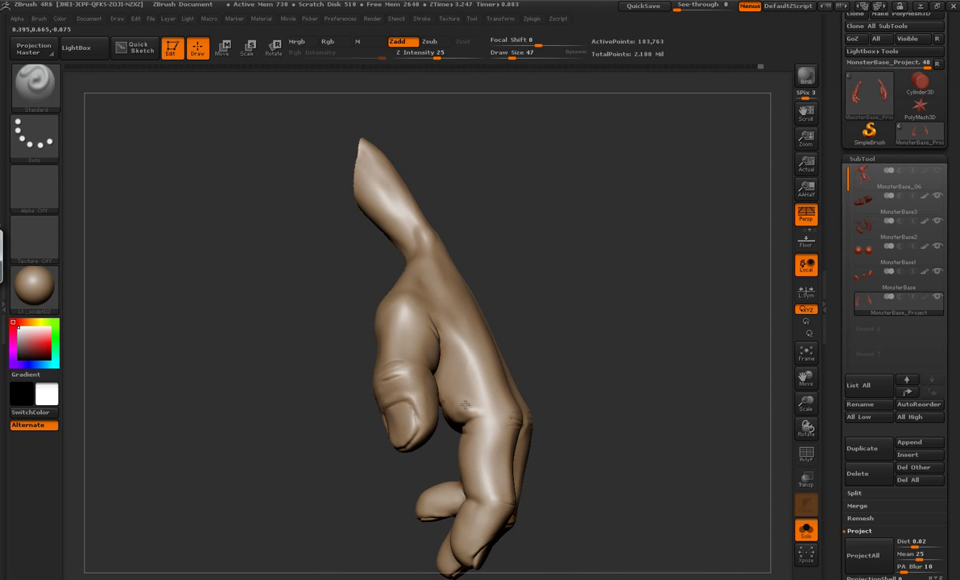
{"action": "left_click_drag", "start_coordinate": [464, 404], "coordinate": [444, 346]}
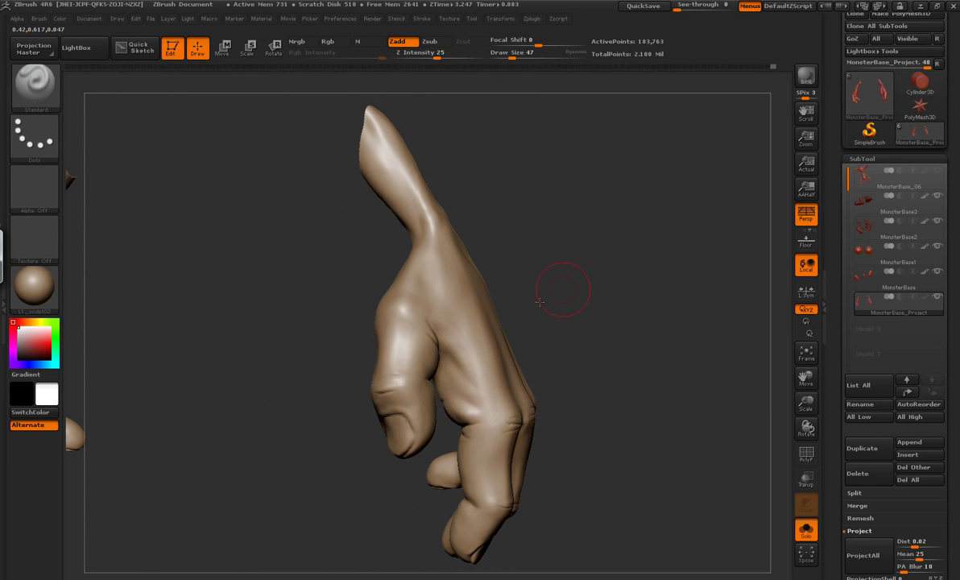
{"action": "mouse_move", "coordinate": [538, 301]}
{"action": "left_mouse_down"}
{"action": "mouse_move", "coordinate": [625, 363]}
{"action": "mouse_move", "coordinate": [471, 298]}
{"action": "left_mouse_up"}
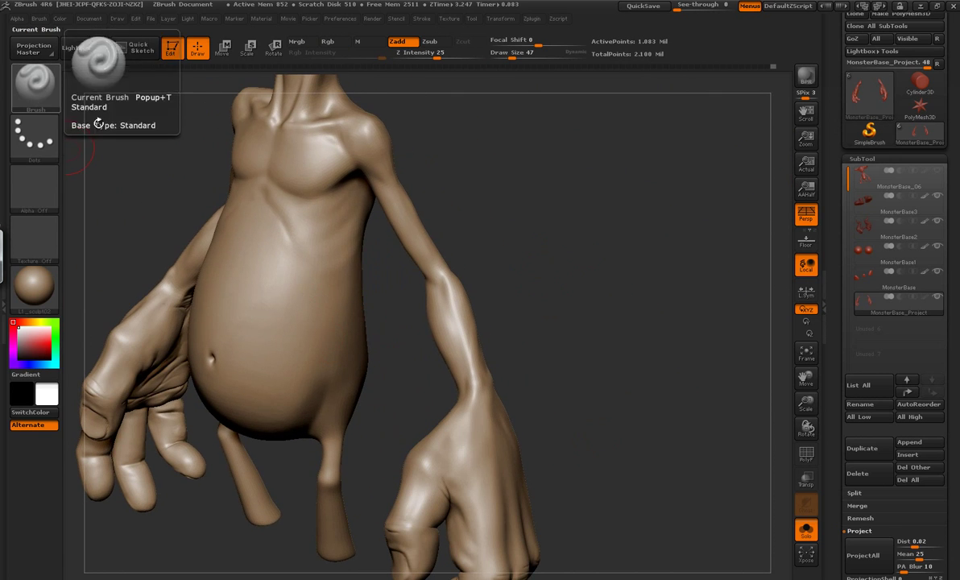
Carve forms across the chest, shoulders and neck with Dam_Standard, smoothing strokes with Shift.
{"action": "key", "text": "b"}
{"action": "key", "text": "d"}
{"action": "key", "text": "s"}
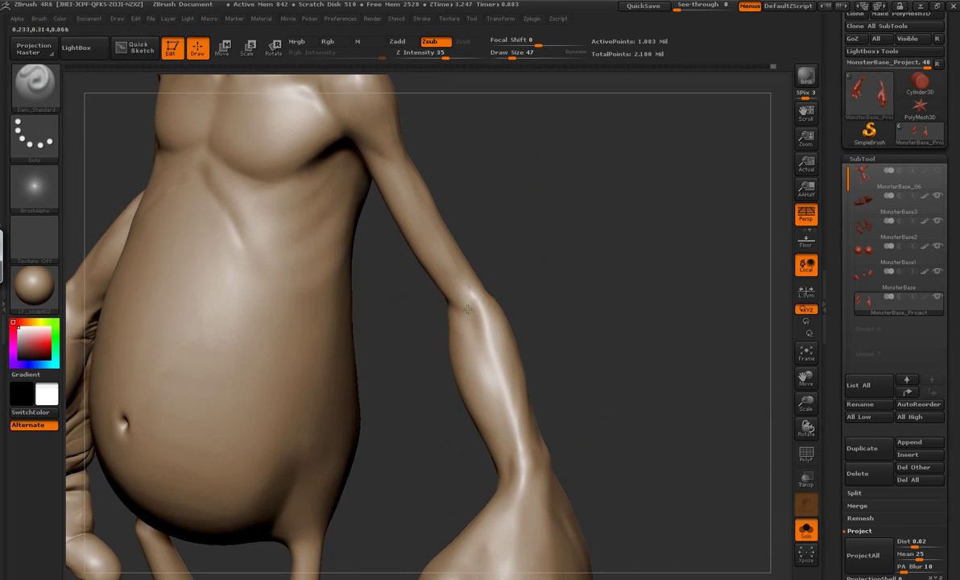
{"action": "mouse_move", "coordinate": [585, 292]}
{"action": "left_mouse_down"}
{"action": "mouse_move", "coordinate": [445, 299]}
{"action": "mouse_move", "coordinate": [414, 178]}
{"action": "left_mouse_up"}
{"action": "key", "text": "shift"}
{"action": "mouse_move", "coordinate": [544, 198]}
{"action": "left_mouse_down"}
{"action": "mouse_move", "coordinate": [433, 276]}
{"action": "mouse_move", "coordinate": [443, 310]}
{"action": "left_mouse_up"}
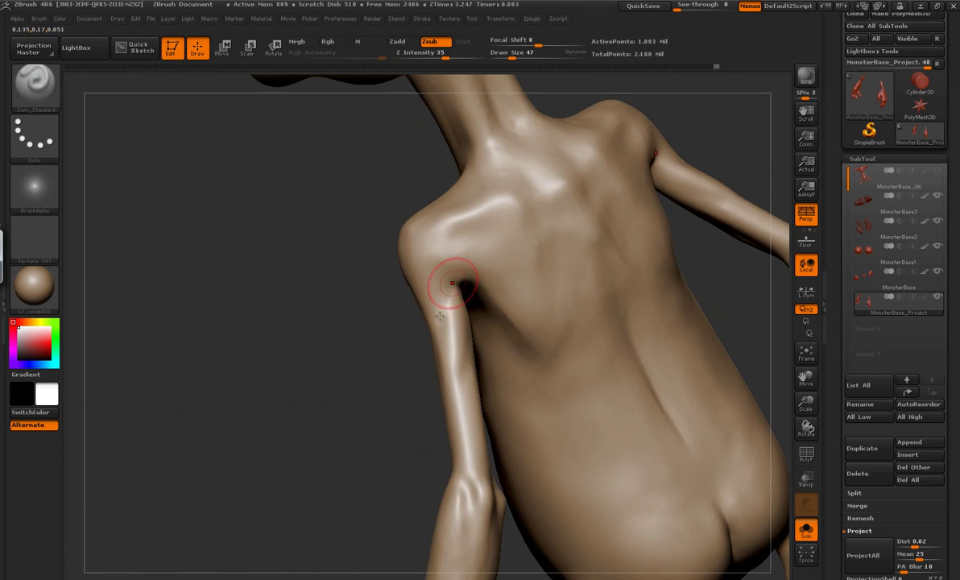
{"action": "mouse_move", "coordinate": [452, 273]}
{"action": "left_mouse_down"}
{"action": "mouse_move", "coordinate": [458, 190]}
{"action": "mouse_move", "coordinate": [253, 348]}
{"action": "mouse_move", "coordinate": [312, 274]}
{"action": "mouse_move", "coordinate": [369, 252]}
{"action": "mouse_move", "coordinate": [383, 259]}
{"action": "mouse_move", "coordinate": [374, 202]}
{"action": "left_mouse_up"}
Build up the arm muscle forms with the Standard brush.
{"action": "key", "text": "b"}
{"action": "key", "text": "s"}
{"action": "key", "text": "t"}
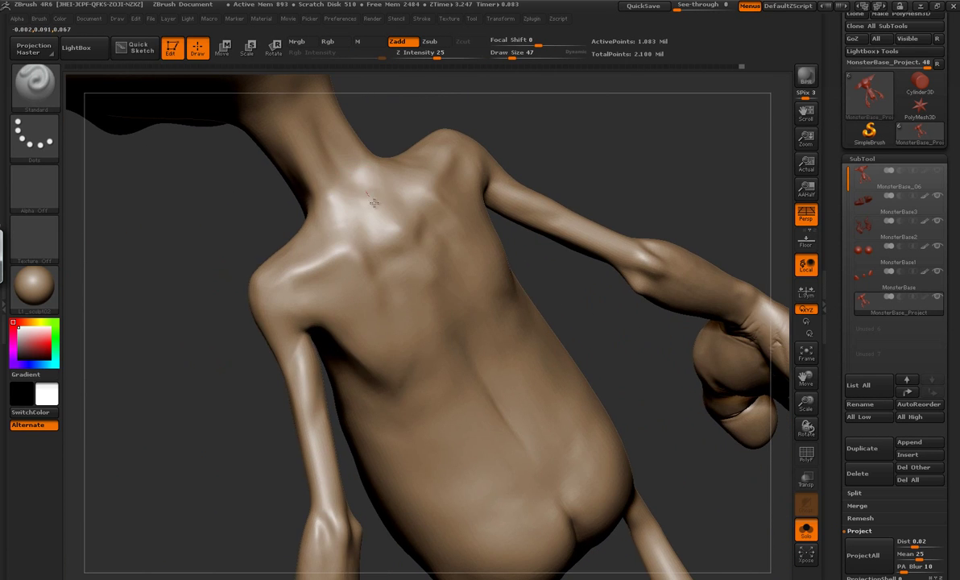
{"action": "mouse_move", "coordinate": [253, 263]}
{"action": "left_mouse_down"}
{"action": "mouse_move", "coordinate": [631, 263]}
{"action": "mouse_move", "coordinate": [214, 302]}
{"action": "mouse_move", "coordinate": [584, 310]}
{"action": "mouse_move", "coordinate": [494, 362]}
{"action": "mouse_move", "coordinate": [489, 260]}
{"action": "mouse_move", "coordinate": [386, 253]}
{"action": "mouse_move", "coordinate": [471, 296]}
{"action": "mouse_move", "coordinate": [402, 216]}
{"action": "mouse_move", "coordinate": [551, 344]}
{"action": "left_mouse_up"}
Define the shoulder blades, spine groove and forearm tendon ridges with Dam_Standard.
{"action": "key", "text": "b"}
{"action": "key", "text": "d"}
{"action": "key", "text": "s"}
{"action": "mouse_move", "coordinate": [535, 386]}
{"action": "left_mouse_down", "text": "shift"}
{"action": "mouse_move", "coordinate": [508, 395]}
{"action": "mouse_move", "coordinate": [508, 289]}
{"action": "left_mouse_up", "text": "shift"}
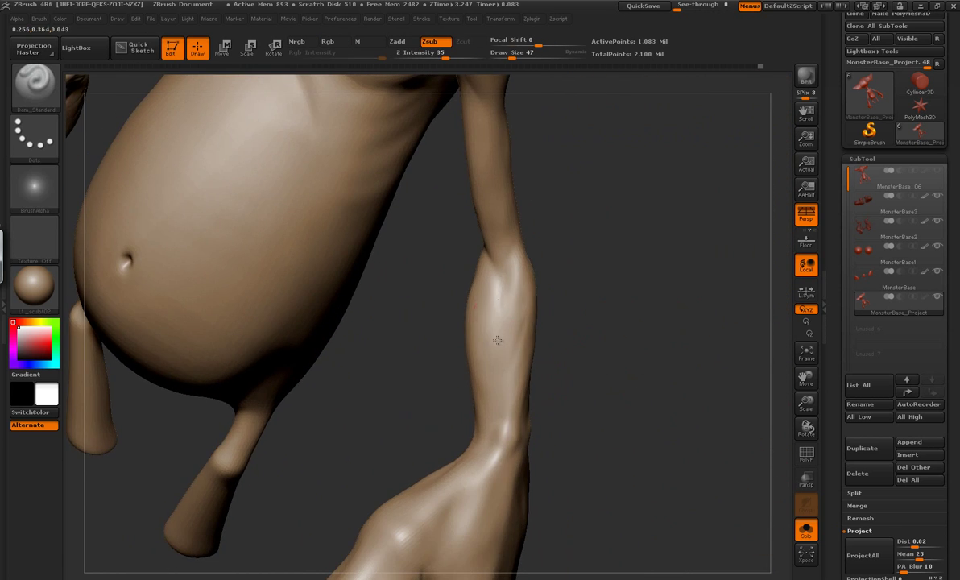
{"action": "mouse_move", "coordinate": [592, 300]}
{"action": "left_mouse_down"}
{"action": "mouse_move", "coordinate": [321, 459]}
{"action": "mouse_move", "coordinate": [487, 409]}
{"action": "left_mouse_up"}
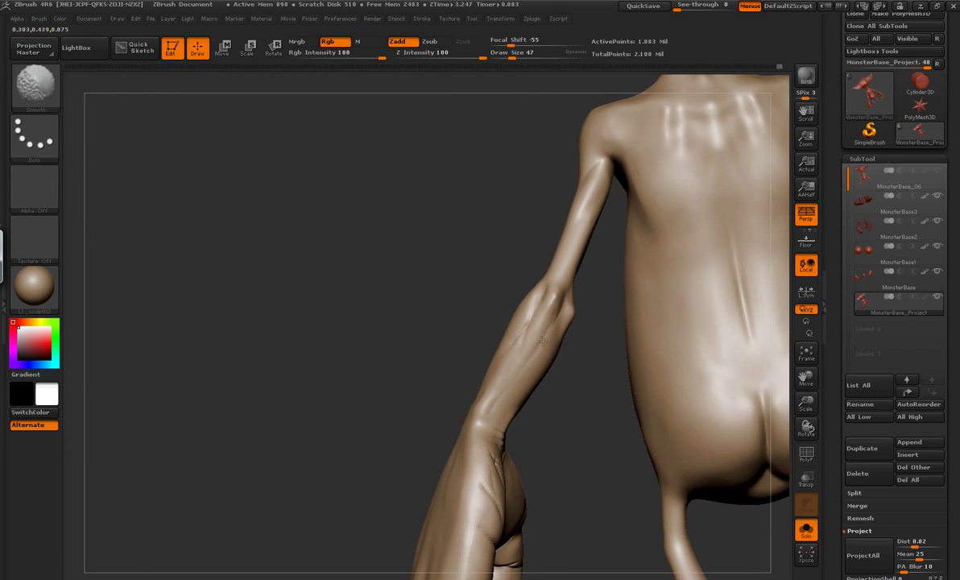
{"action": "left_click_drag", "start_coordinate": [451, 338], "coordinate": [520, 305]}
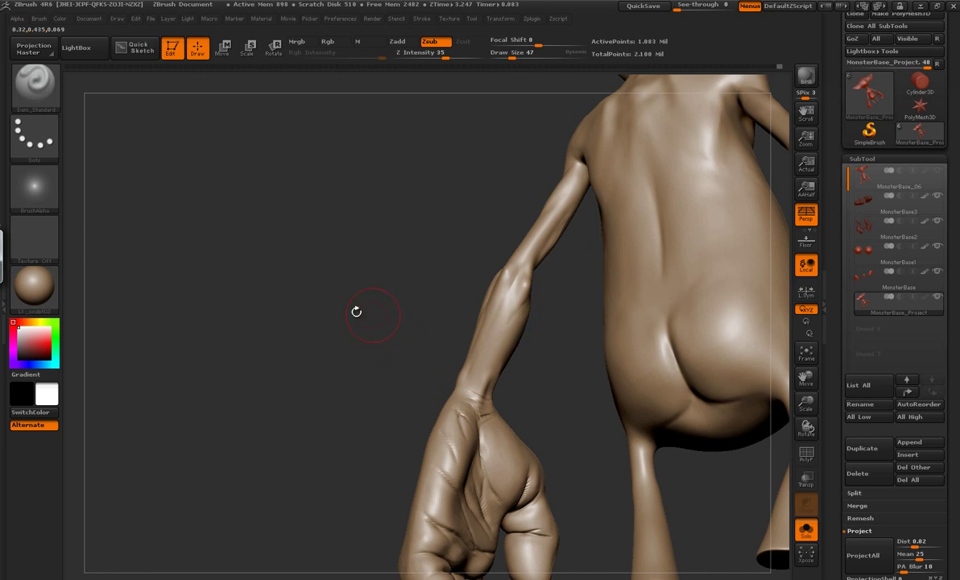
{"action": "mouse_move", "coordinate": [356, 311]}
{"action": "left_mouse_down"}
{"action": "mouse_move", "coordinate": [305, 347]}
{"action": "mouse_move", "coordinate": [569, 312]}
{"action": "mouse_move", "coordinate": [574, 244]}
{"action": "mouse_move", "coordinate": [681, 458]}
{"action": "mouse_move", "coordinate": [523, 222]}
{"action": "mouse_move", "coordinate": [591, 285]}
{"action": "mouse_move", "coordinate": [552, 252]}
{"action": "left_mouse_up"}
Deepen the crease above the right eye socket with Dam_Standard on a close-up of the face.
{"action": "key", "text": "shift"}
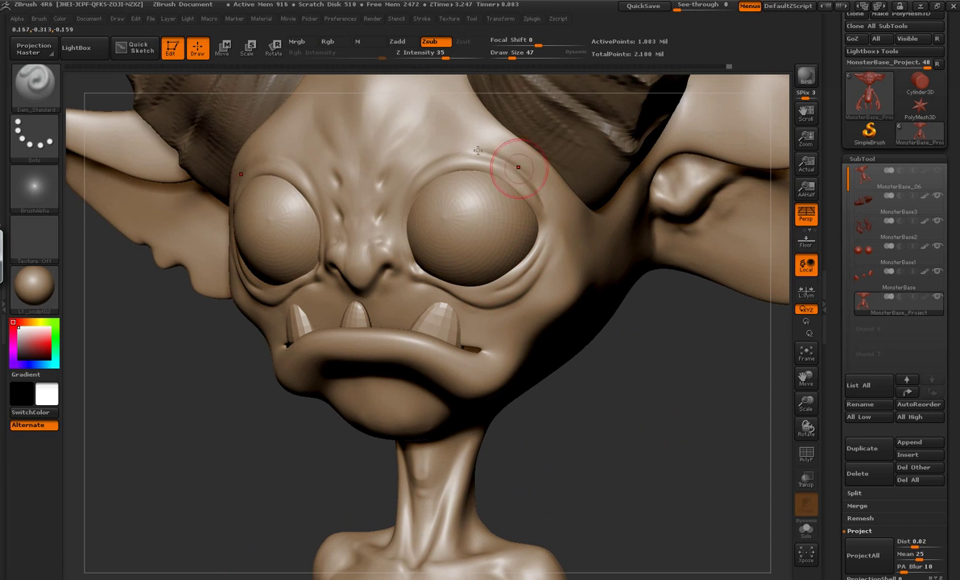
{"action": "left_click_drag", "start_coordinate": [692, 448], "coordinate": [462, 145]}
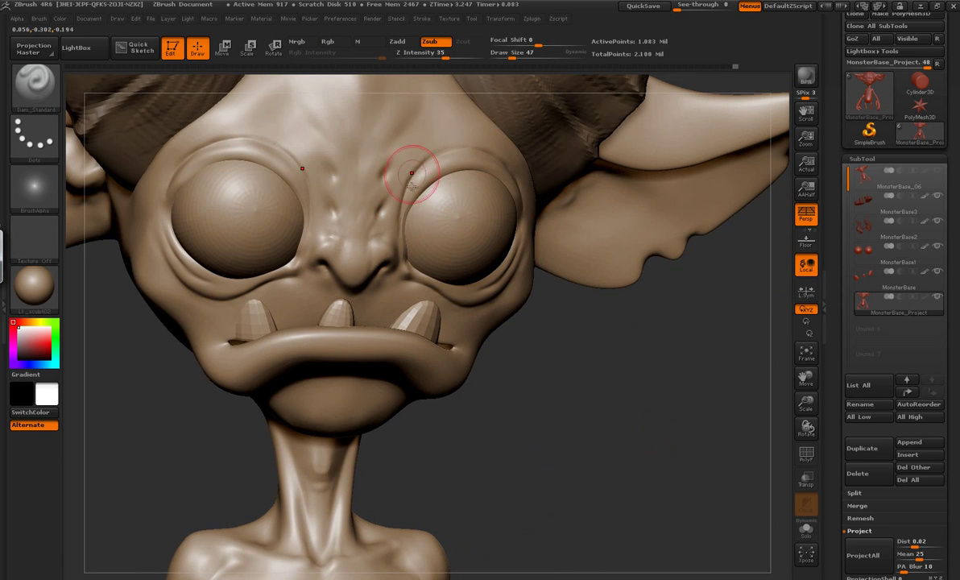
{"action": "left_click_drag", "start_coordinate": [600, 451], "coordinate": [596, 253], "text": "alt"}
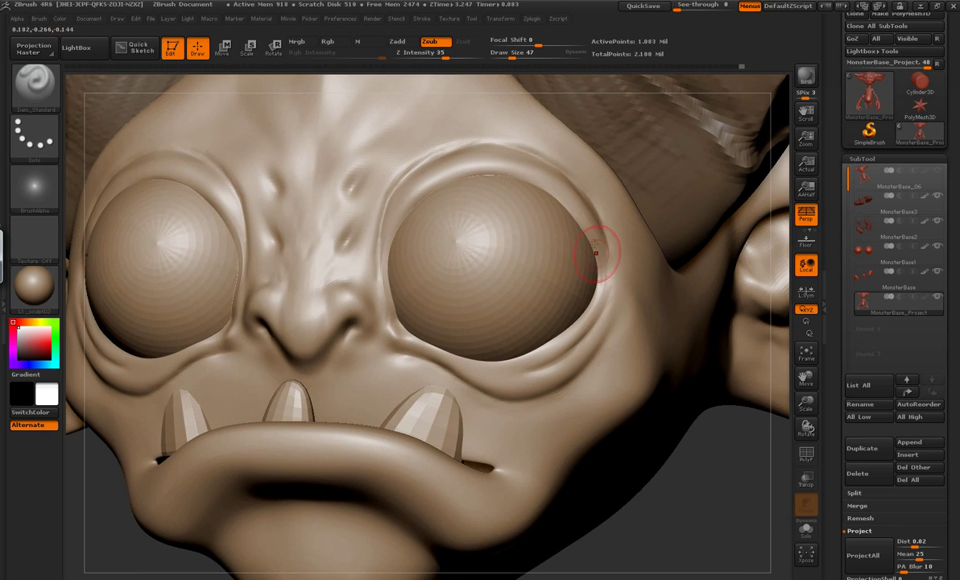
{"action": "mouse_move", "coordinate": [508, 167]}
{"action": "left_mouse_down"}
{"action": "mouse_move", "coordinate": [456, 180]}
{"action": "mouse_move", "coordinate": [388, 234]}
{"action": "left_mouse_up"}
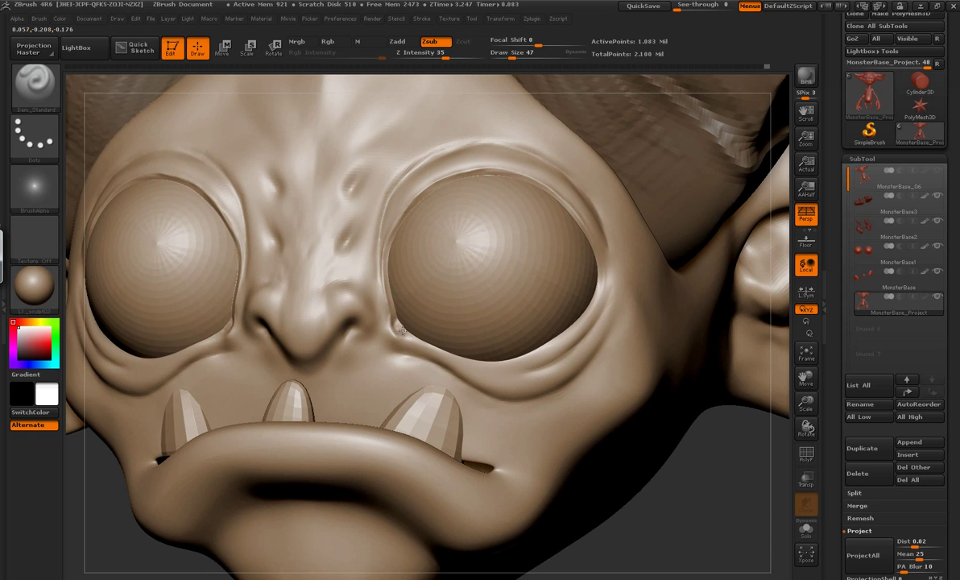
{"action": "left_click_drag", "start_coordinate": [447, 355], "coordinate": [547, 348]}
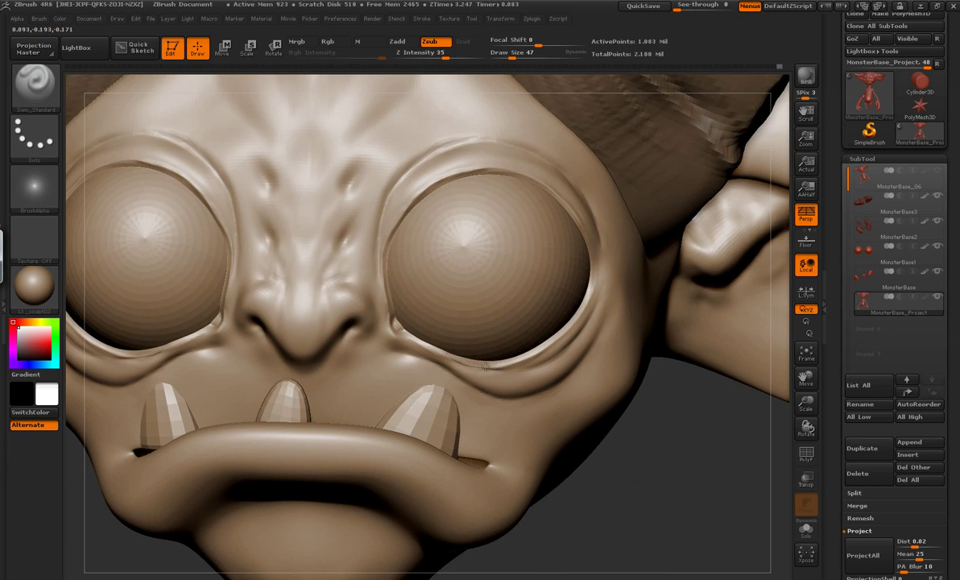
Re-carve the inner rim of the right eye and soften the creases with Shift-smoothing.
{"action": "key", "text": "shift"}
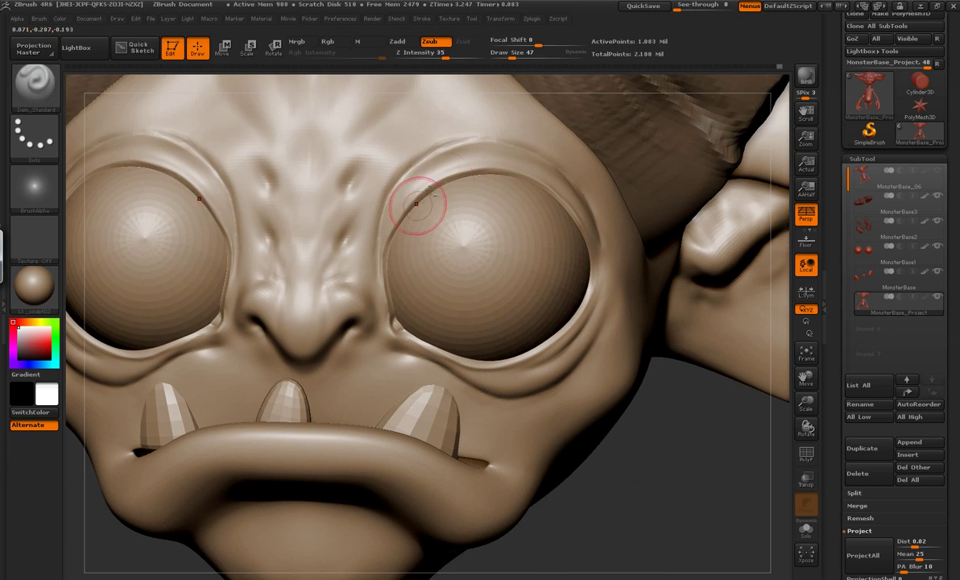
{"action": "left_click_drag", "start_coordinate": [394, 173], "coordinate": [366, 230]}
{"action": "left_click_drag", "start_coordinate": [426, 242], "coordinate": [558, 208]}
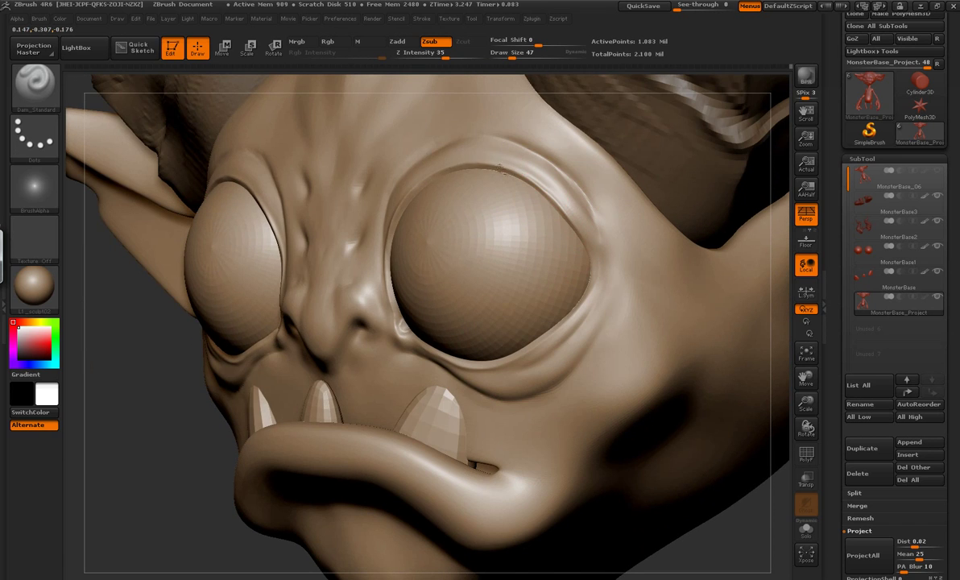
{"action": "left_click_drag", "start_coordinate": [499, 169], "coordinate": [582, 285]}
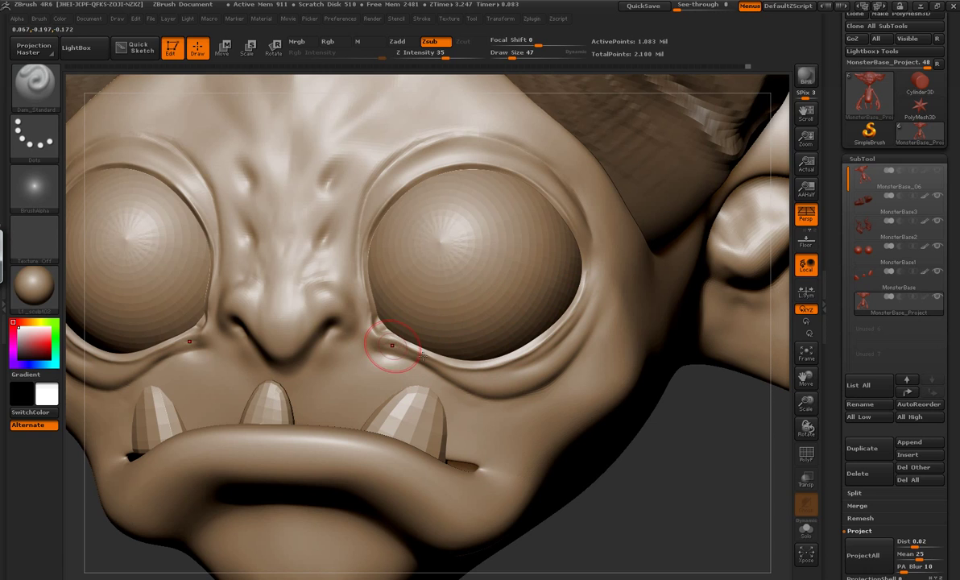
{"action": "key", "text": "shift"}
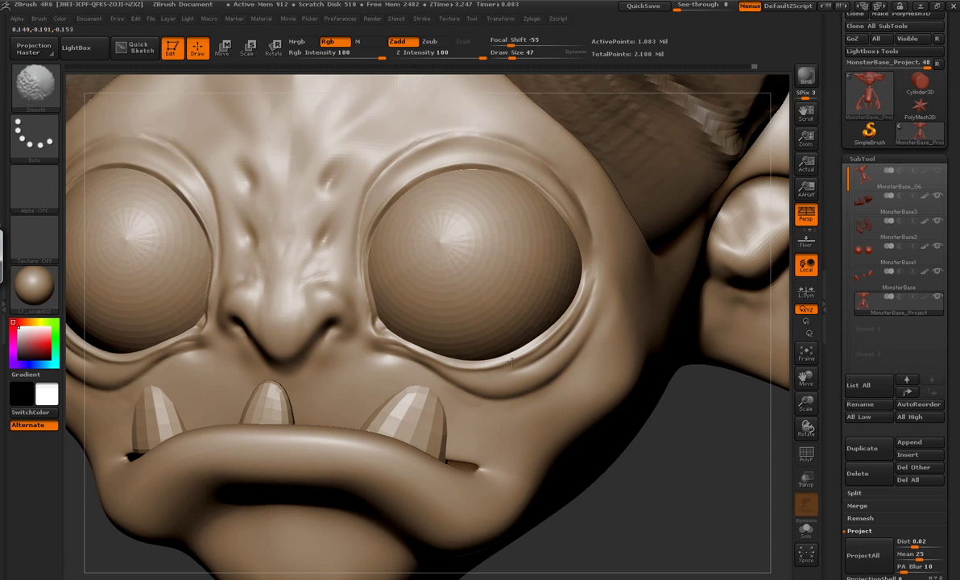